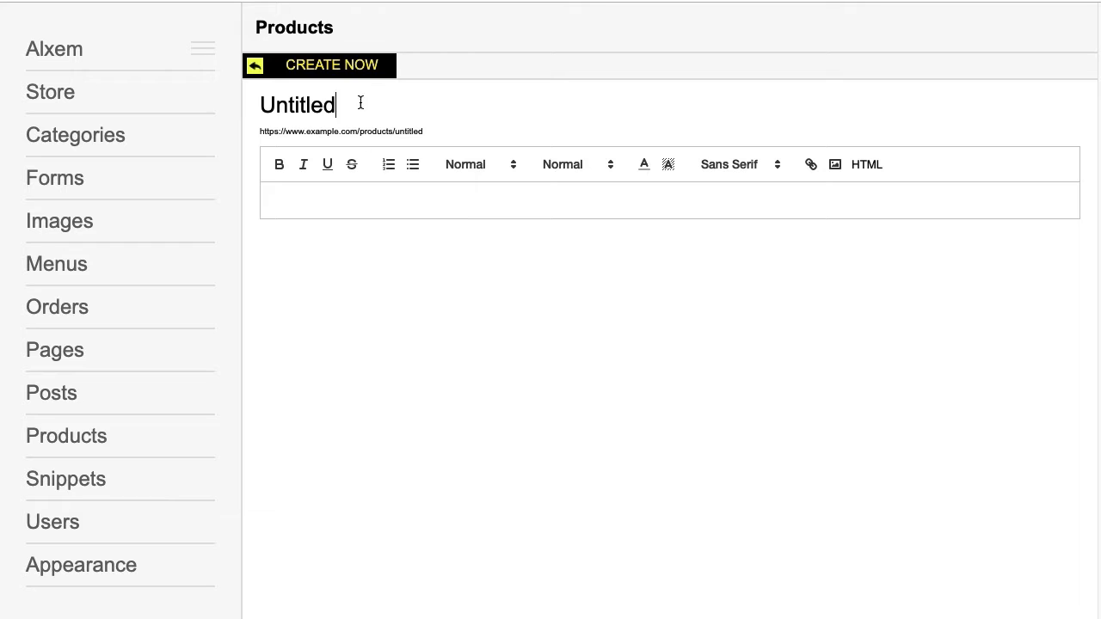
Create the product "Rose & Lily" with a two-line description of the best-selling bouquet of long-stemmed pink roses, palm and oriental pink lilies
drag(359, 103, 240, 103)
text(Rose & Lily)
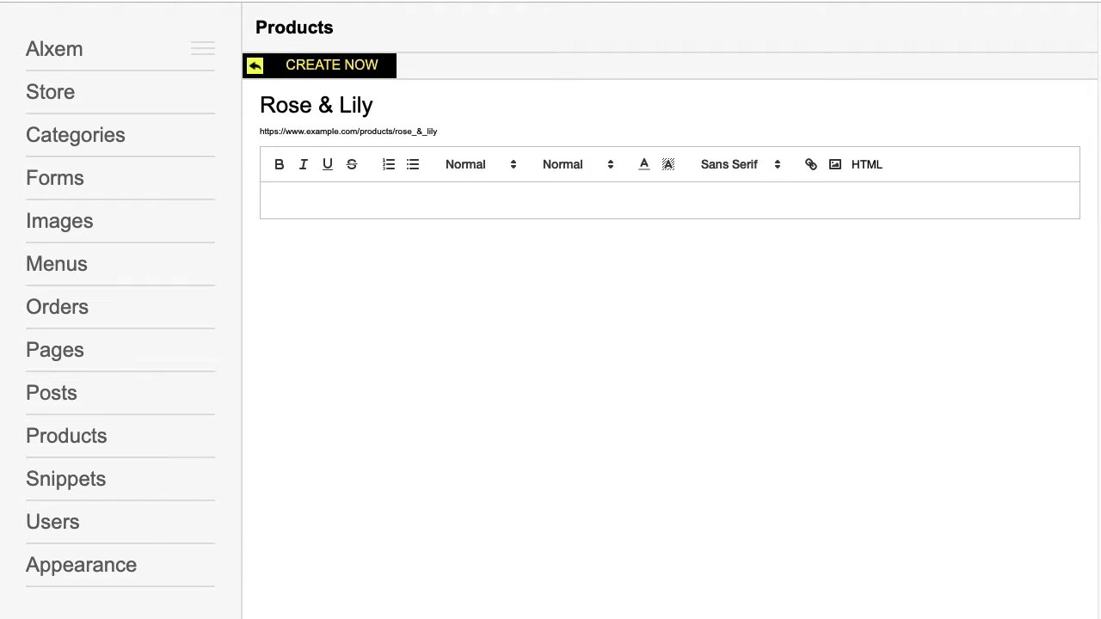
text(The beautiful Rose and Lily bouquet is our best seller and it's not hard to see why! Tall long-stemmed pink roses lay against sweet smelling palm with oriental pink lilies which combine to make a truly beautiful bouquet.)
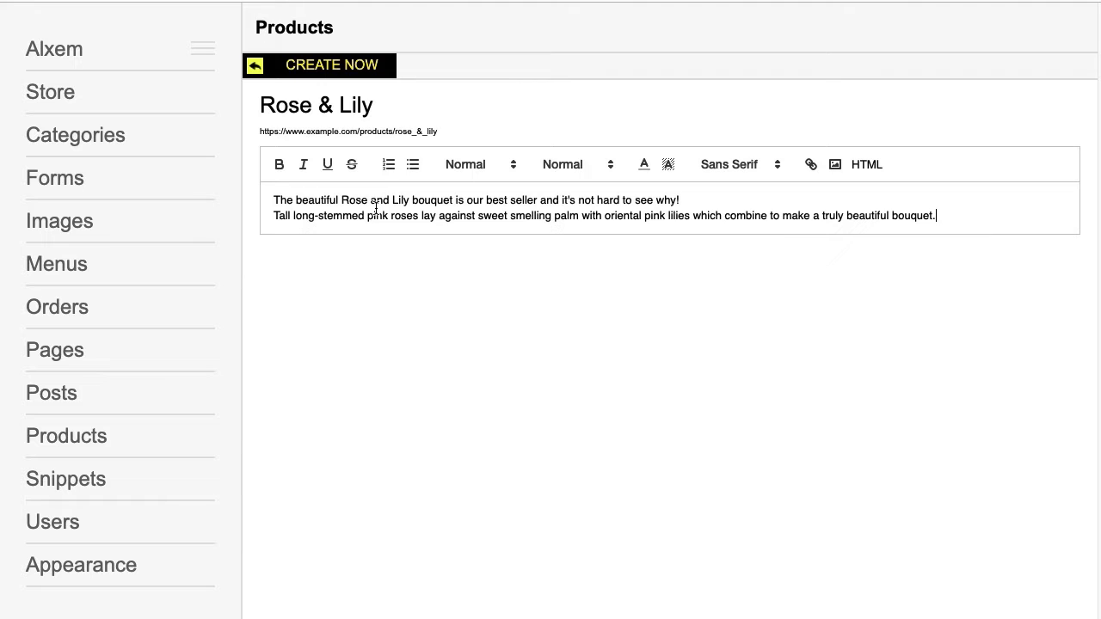
click(357, 69)
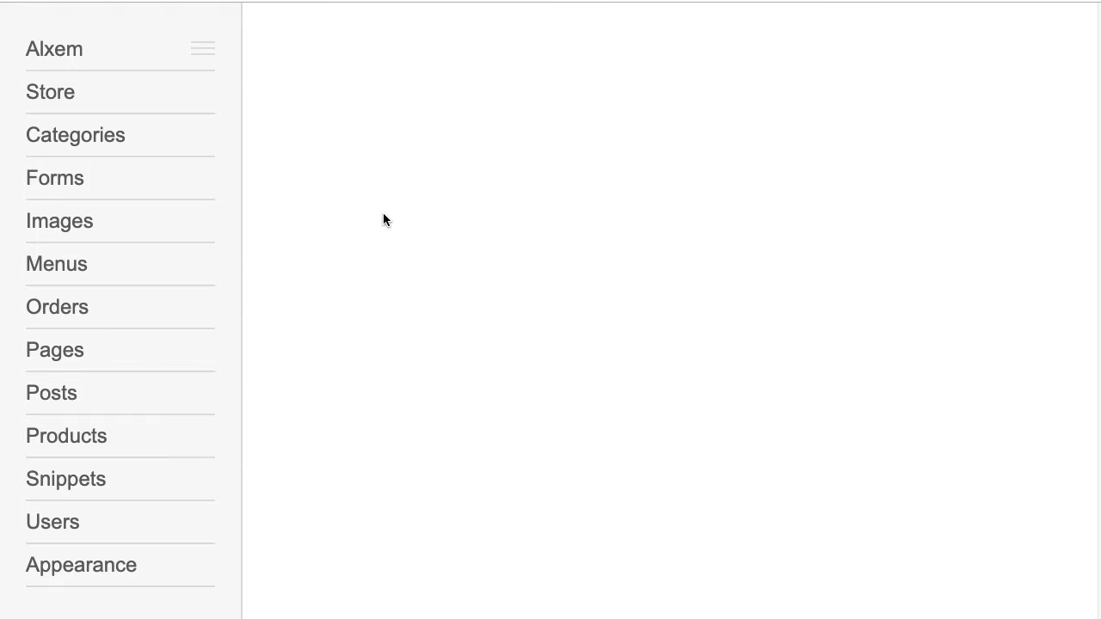
Set the Rose & Lily product's status to Live
click(302, 129)
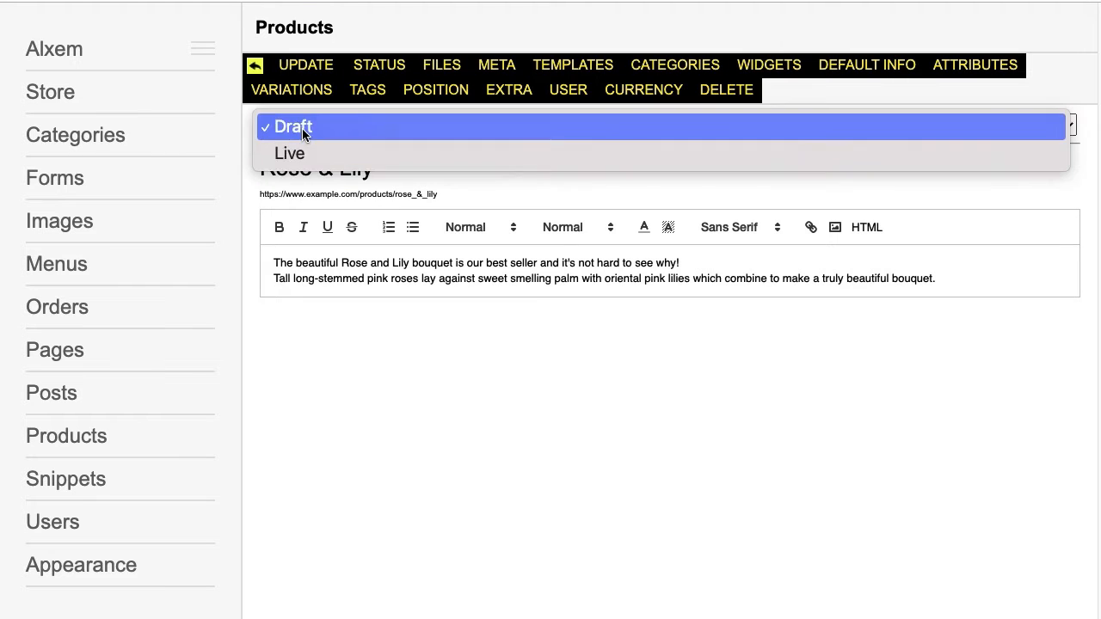
click(301, 153)
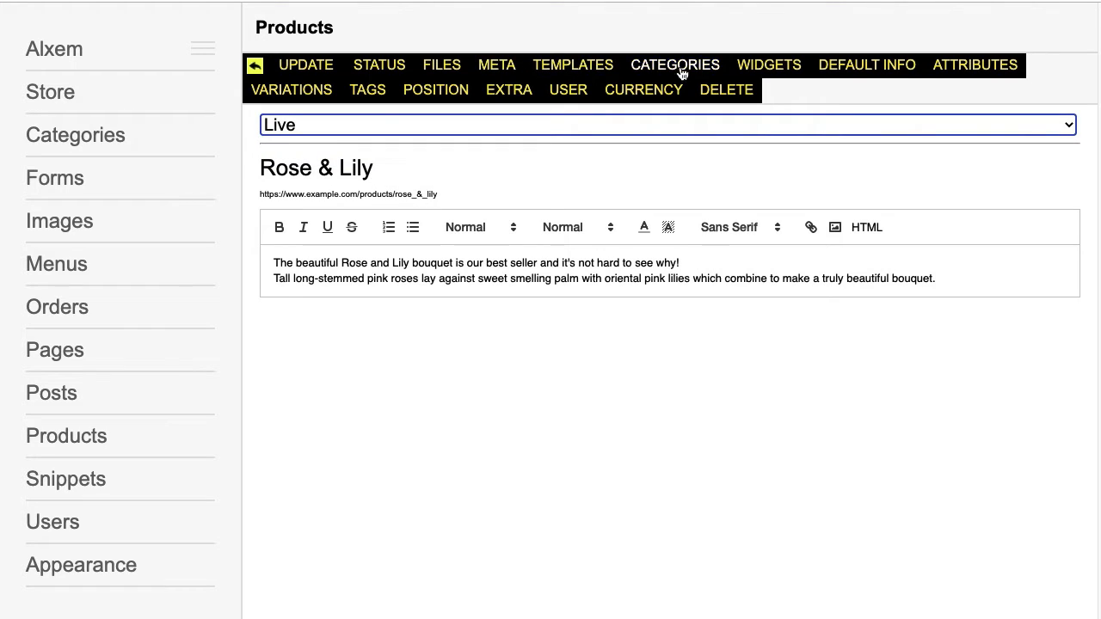
Fill in the product's default info with SKU LAJE5873, stock 10 and price 15, and save the product
click(852, 75)
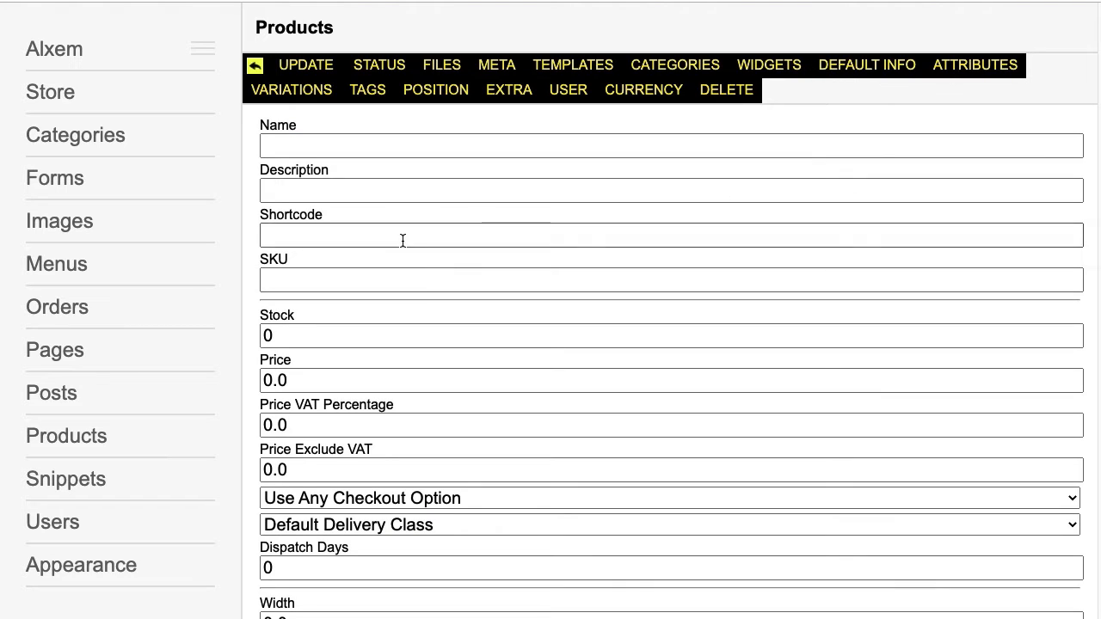
click(292, 279)
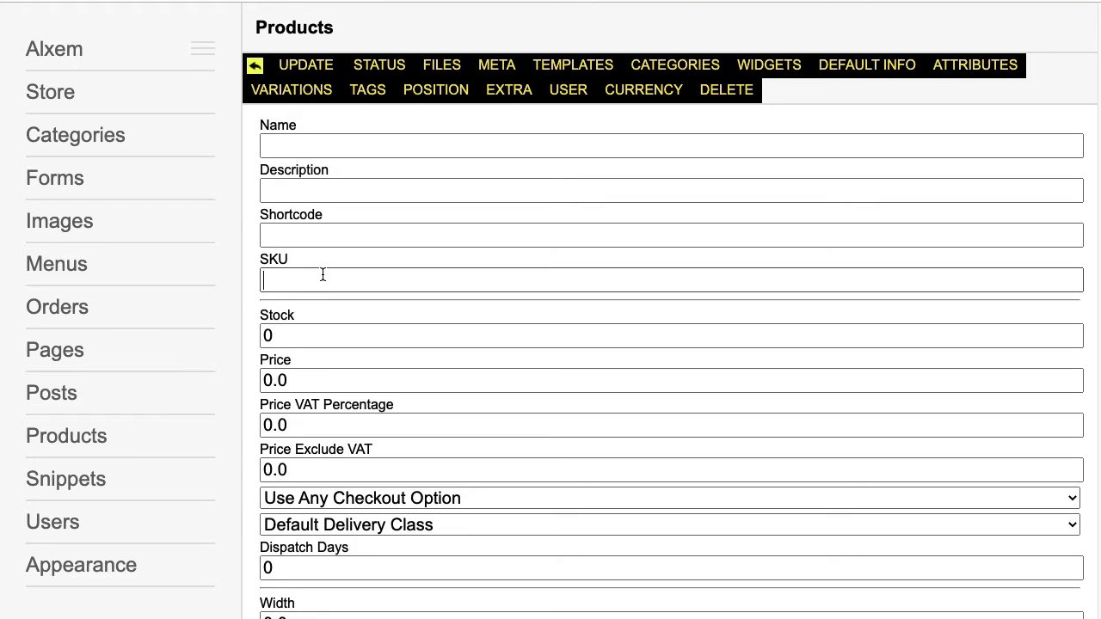
text(LAJE5873)
key(Tab)
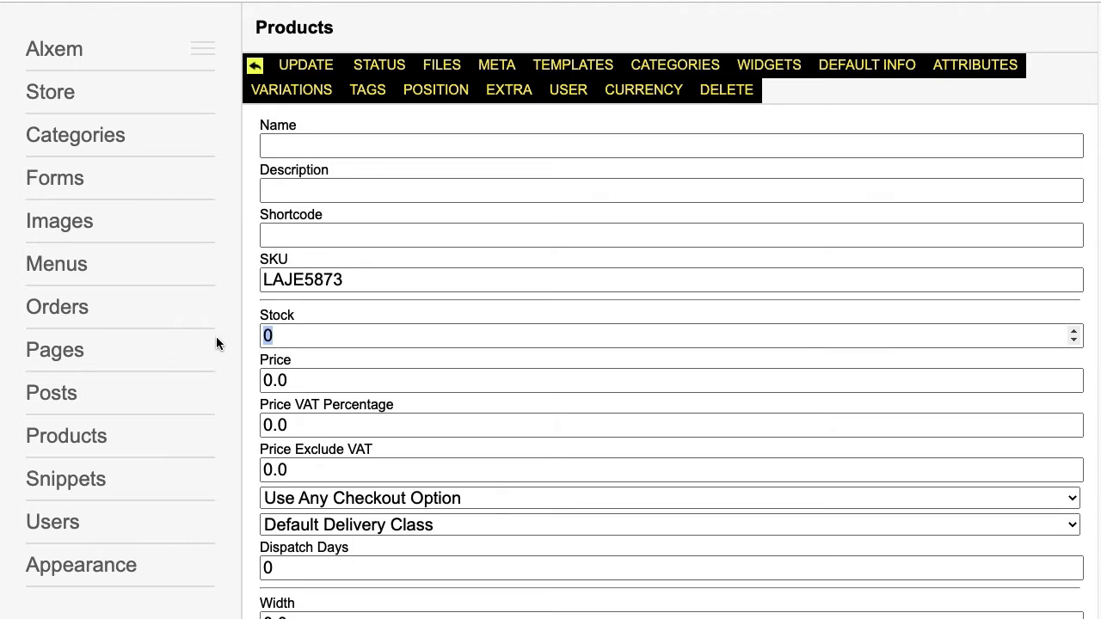
text(10)
key(Tab)
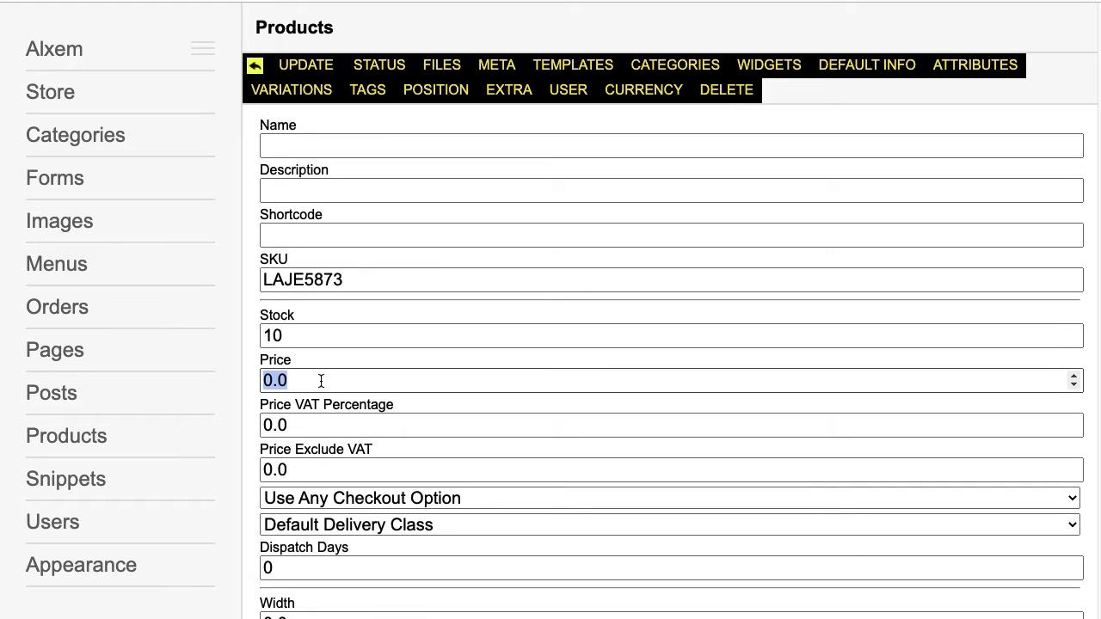
text(15)
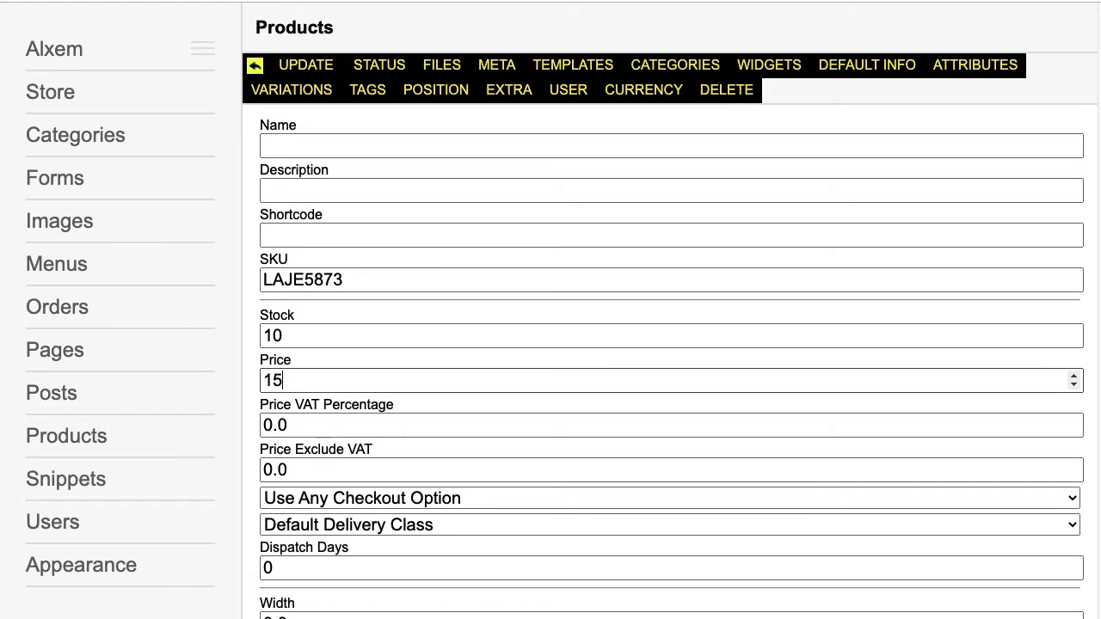
click(301, 431)
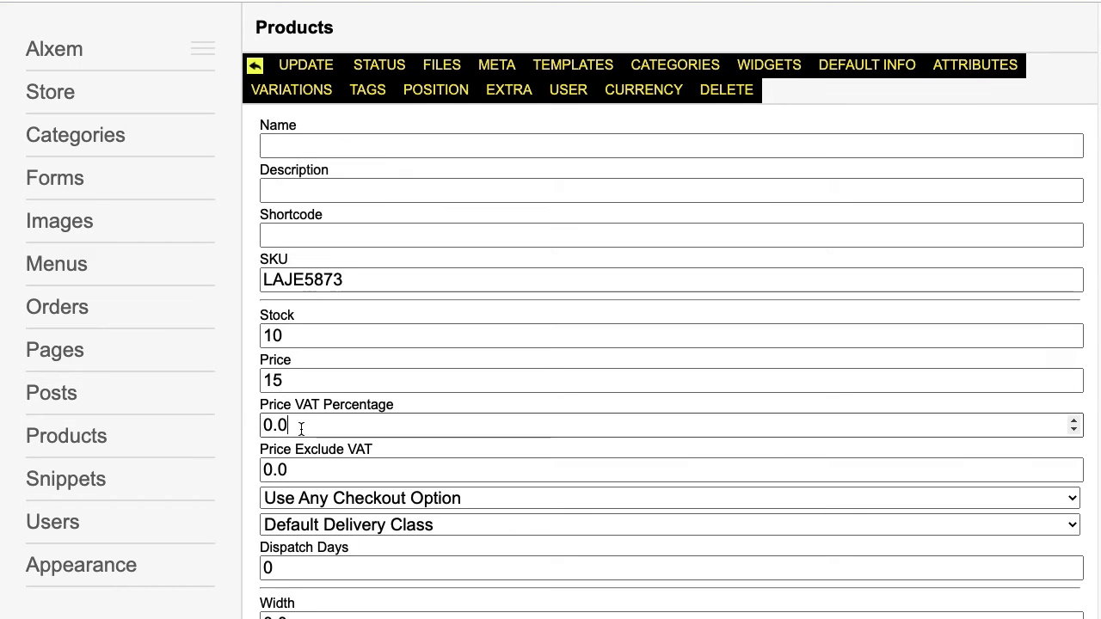
click(331, 468)
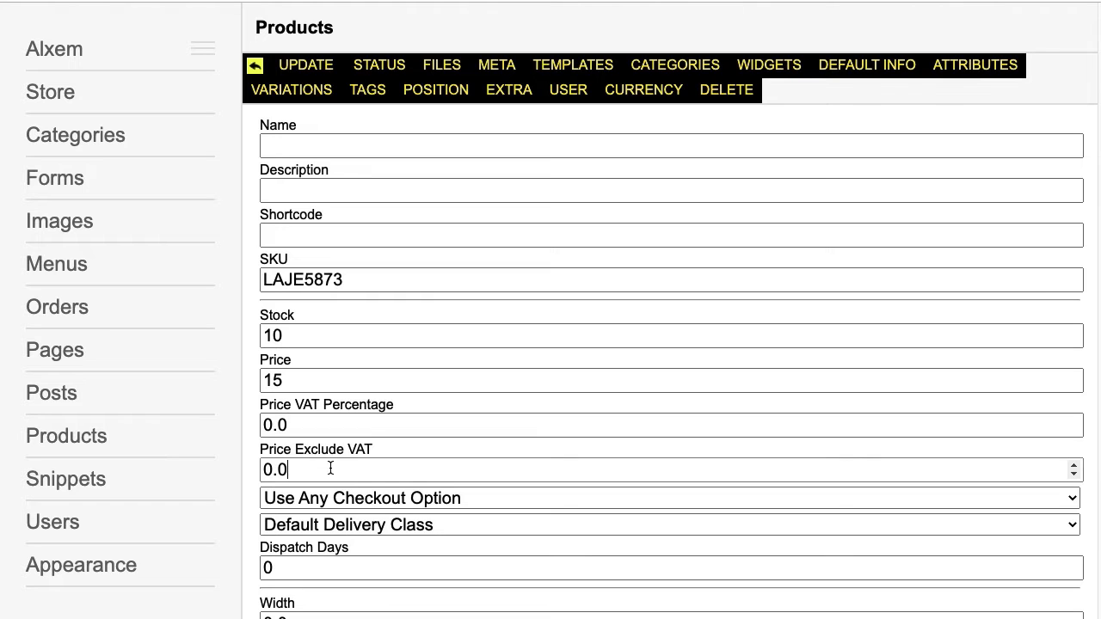
scroll(403, 451, down, 2)
scroll(403, 450, down, 1)
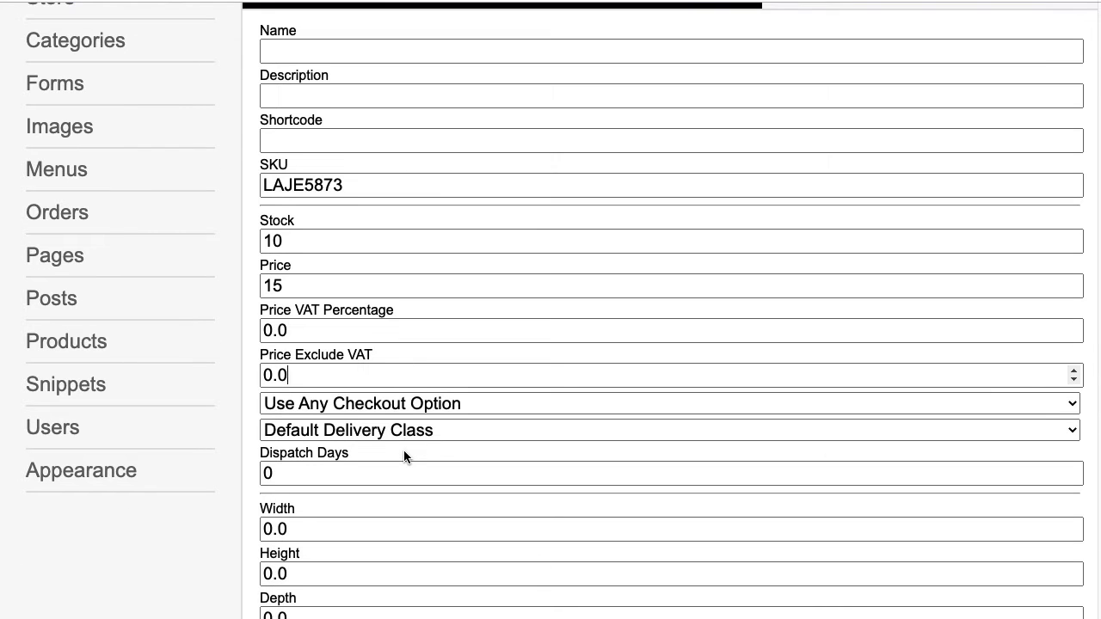
scroll(403, 450, down, 1)
scroll(404, 450, up, 3)
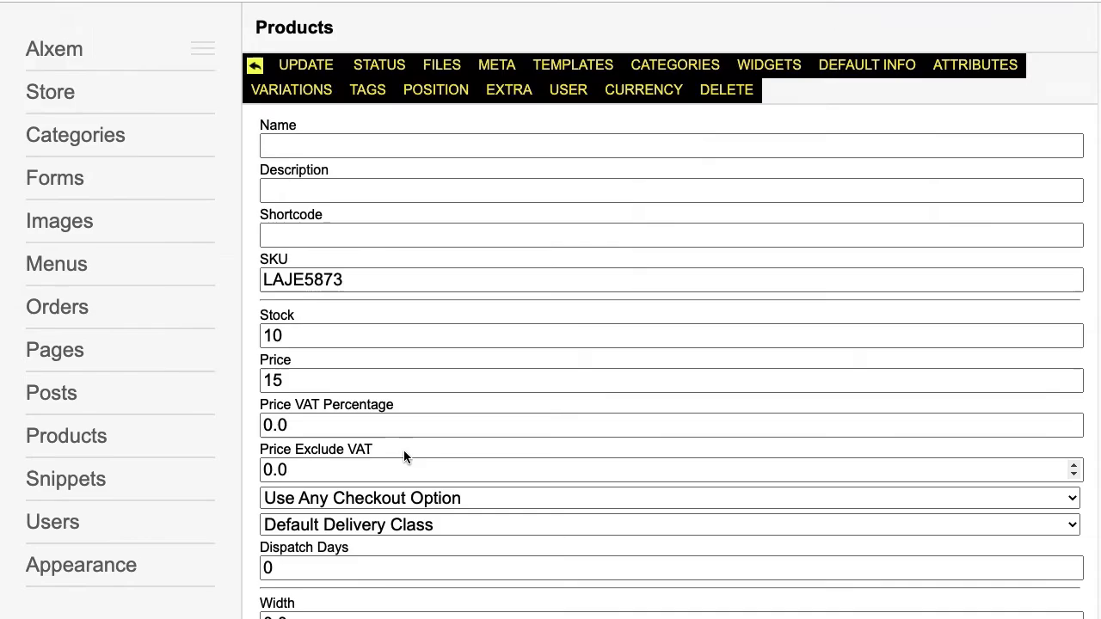
click(312, 66)
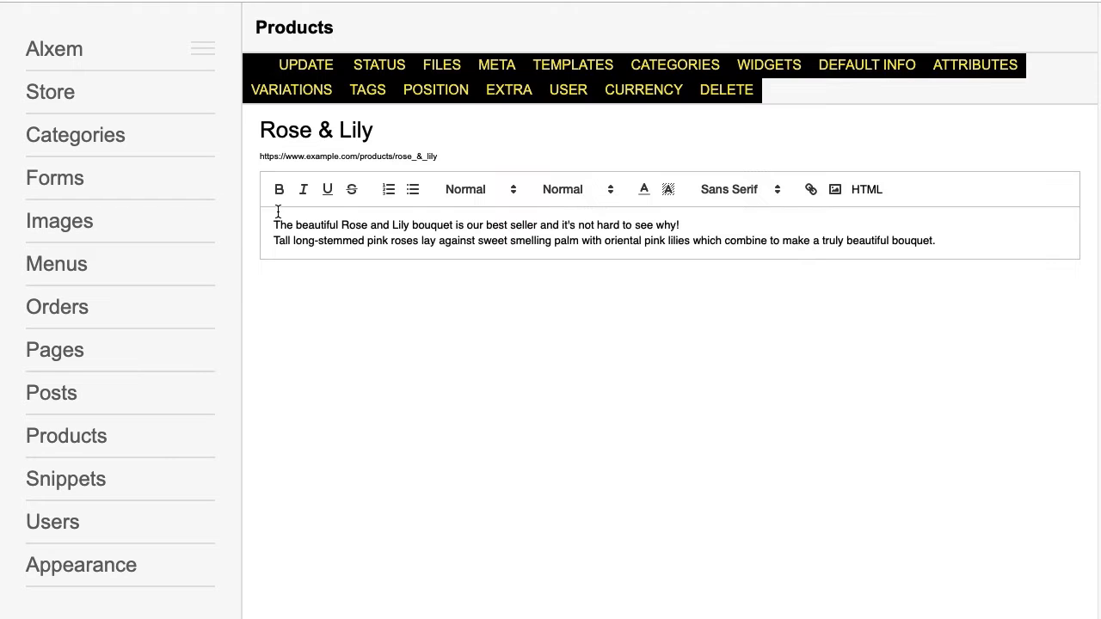
Assign the product to the Letterbox Flowers category and save it
click(652, 68)
click(277, 206)
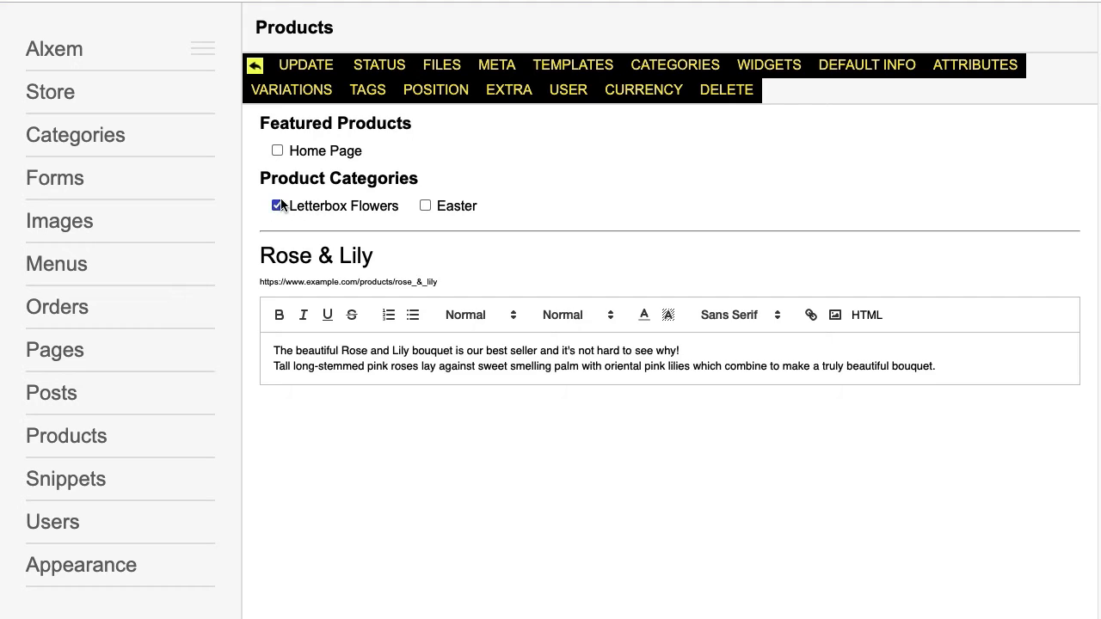
click(306, 67)
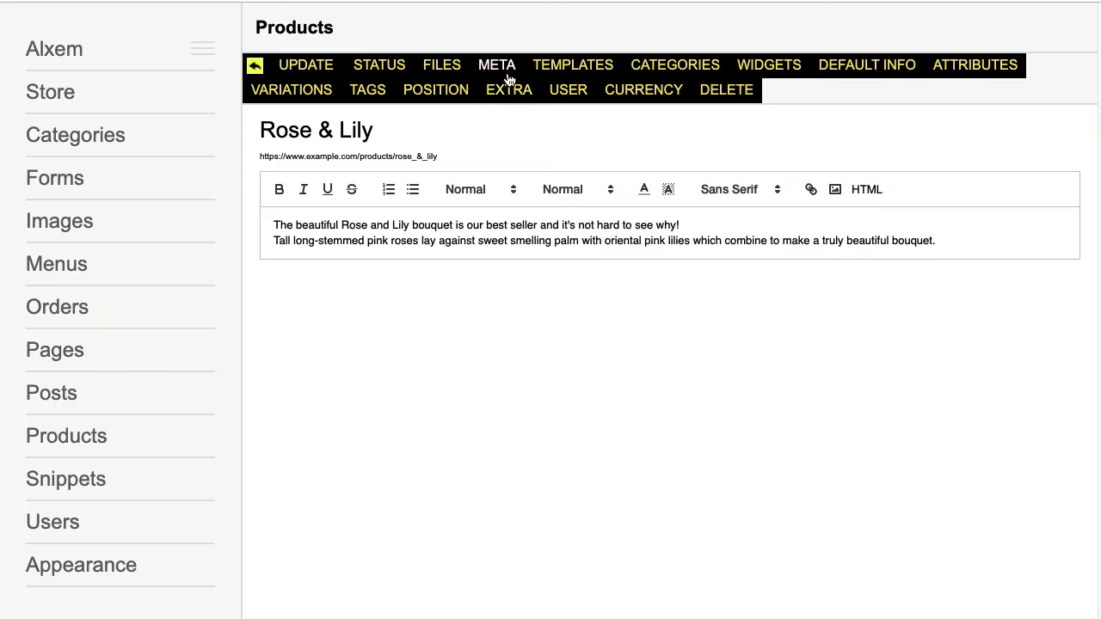
Upload rose_and_lily.jpg from the "the flower shop" folder to the Images library for the product's files
click(437, 69)
click(359, 148)
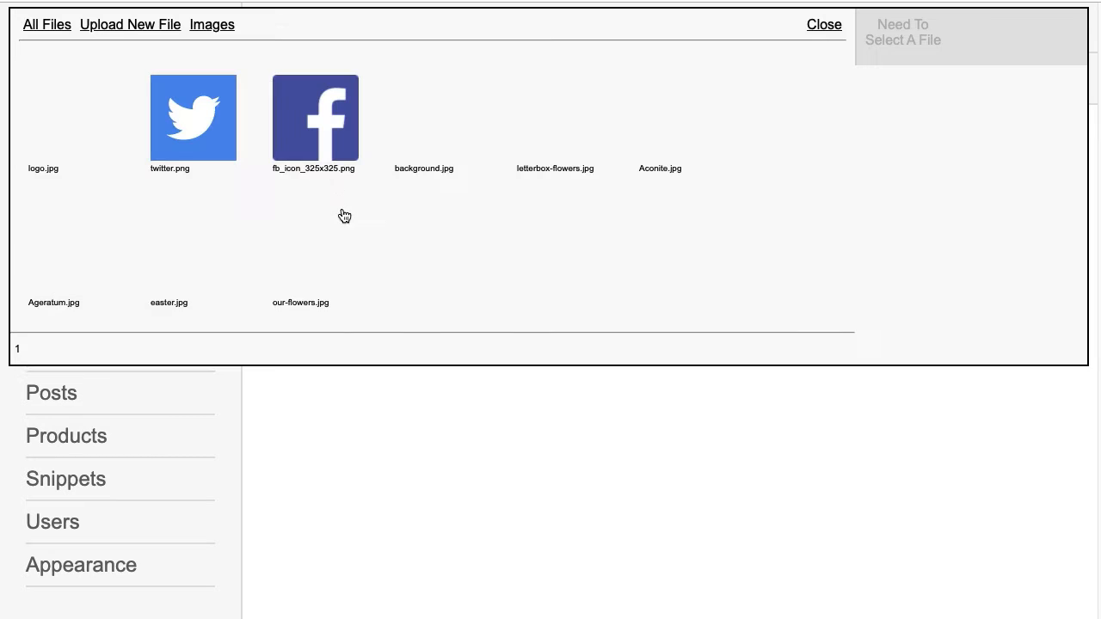
click(126, 27)
click(362, 97)
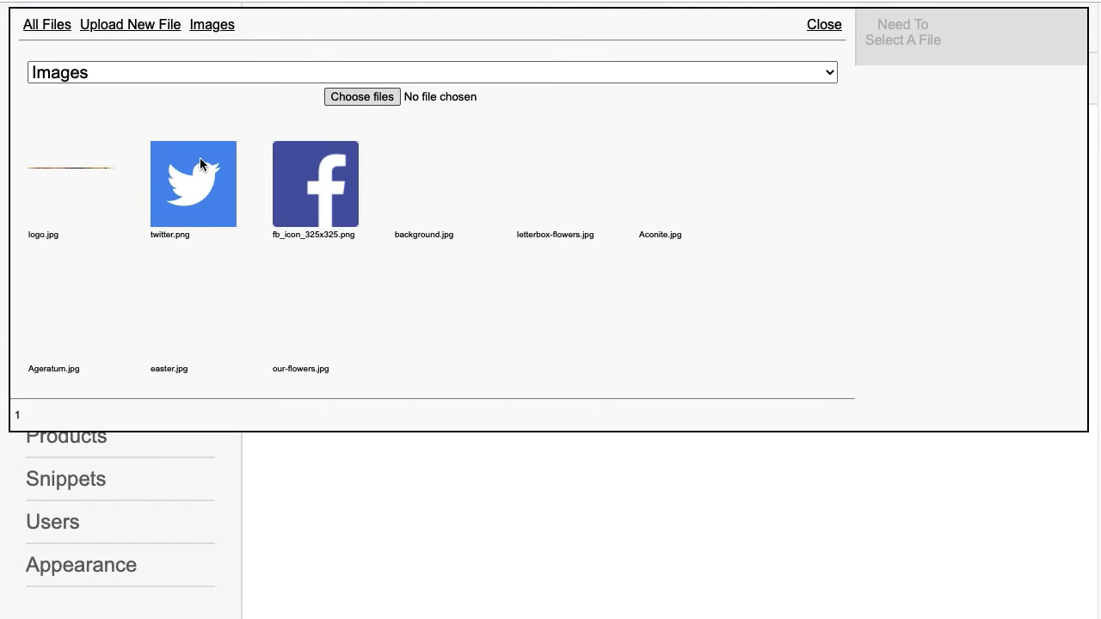
drag(530, 296, 528, 356)
click(446, 401)
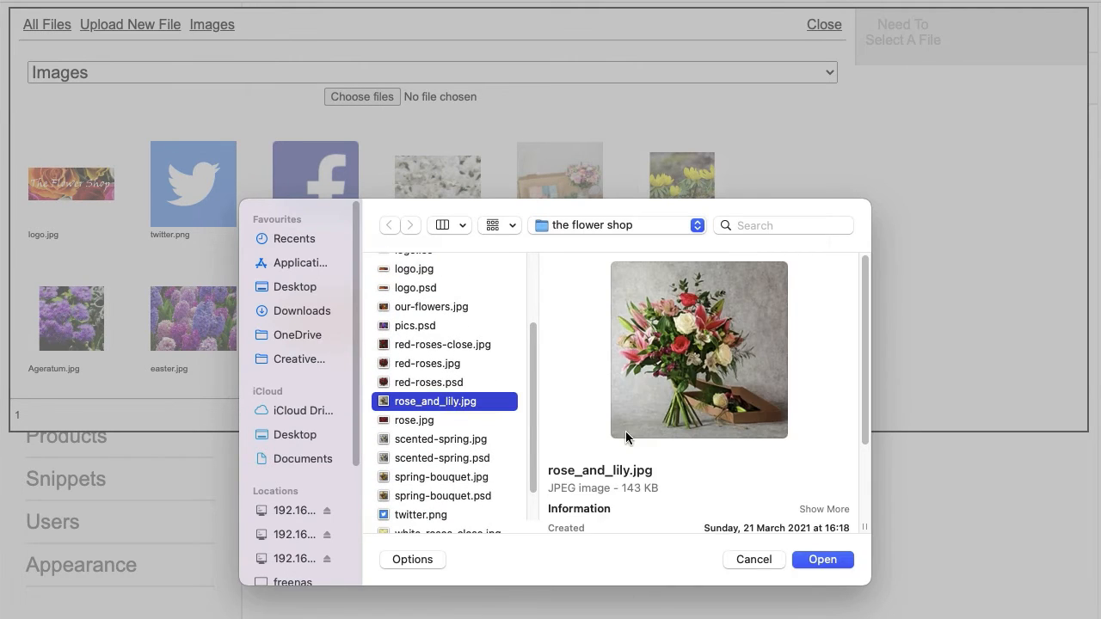
click(832, 560)
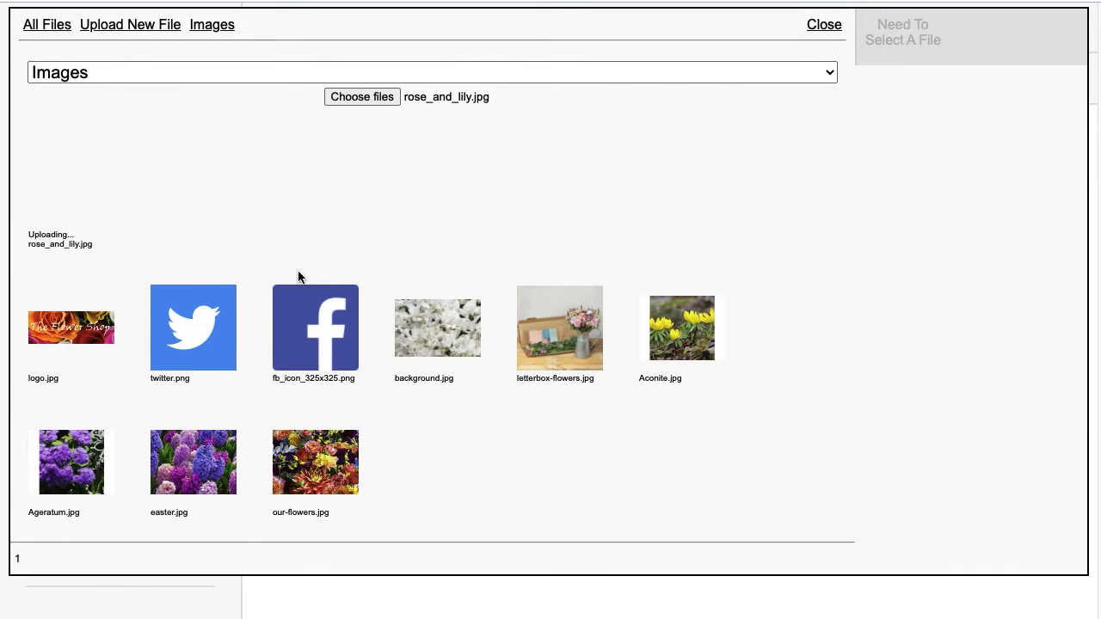
Attach rose_and_lily.jpg to the product, save it, and reload the storefront product page to check the picture
click(73, 191)
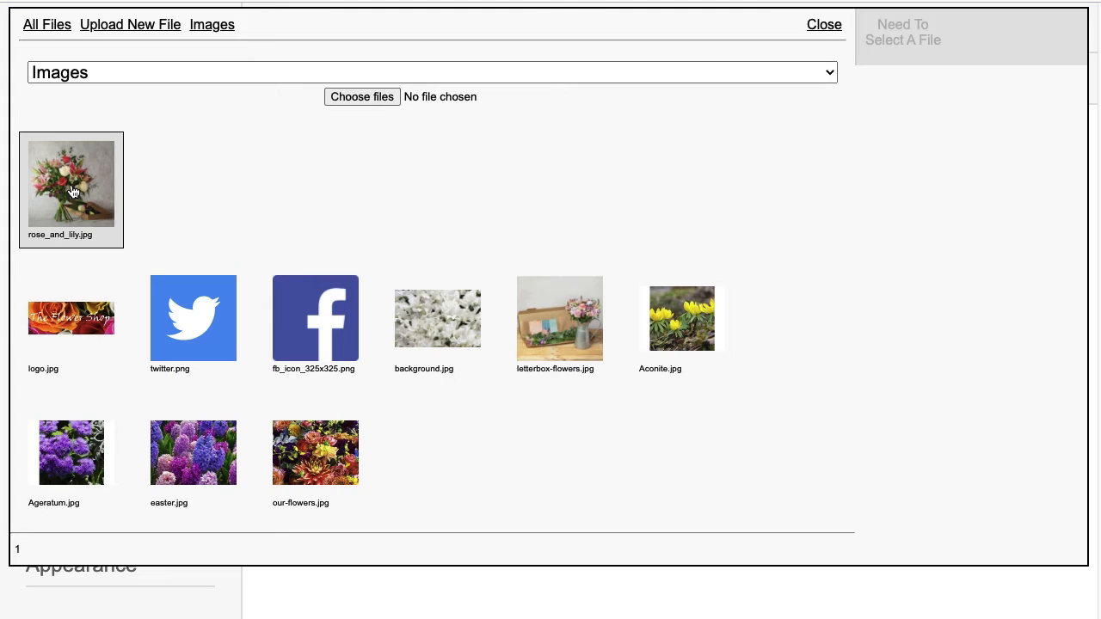
click(1049, 540)
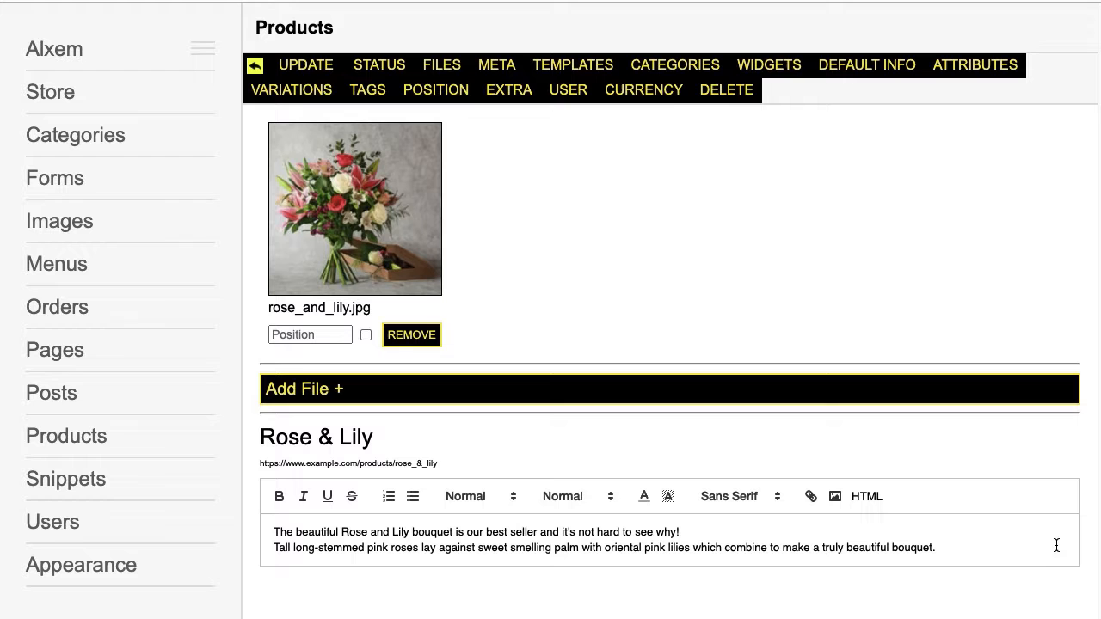
click(288, 64)
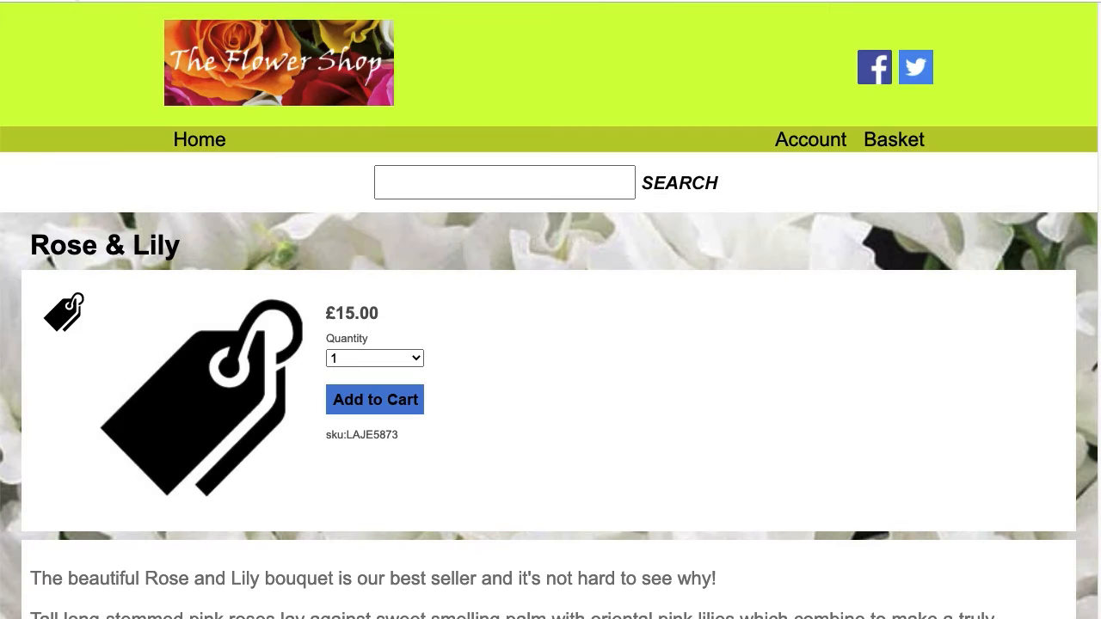
key(super+r)
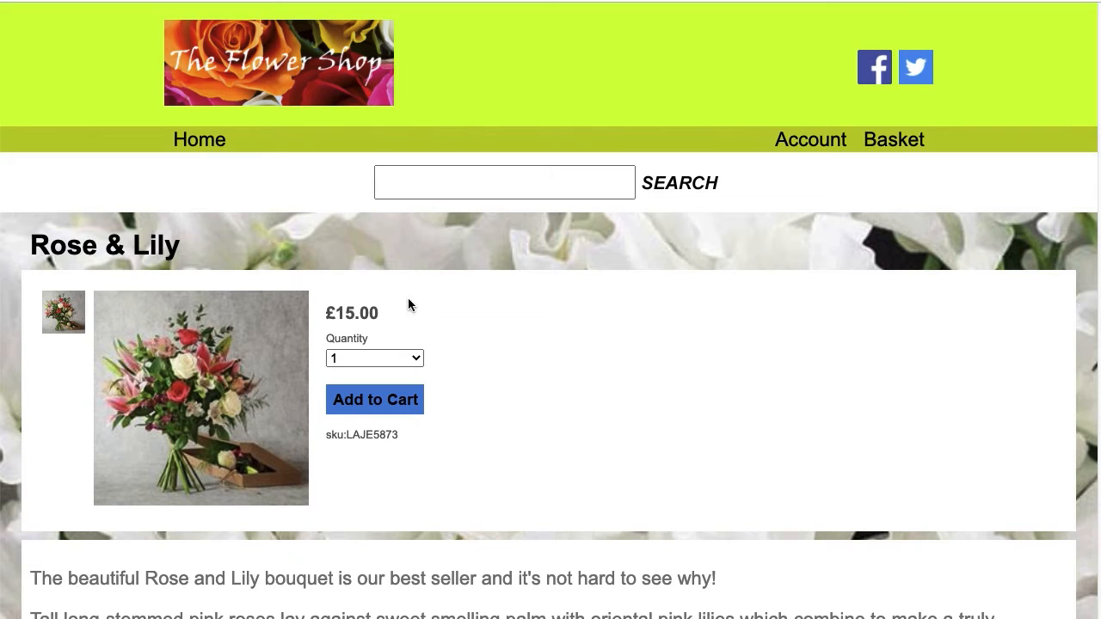
Return to the product editor, set the short description to "Scented lilies and roses perfectly complement each other in this classic arrangement." and save
click(96, 2)
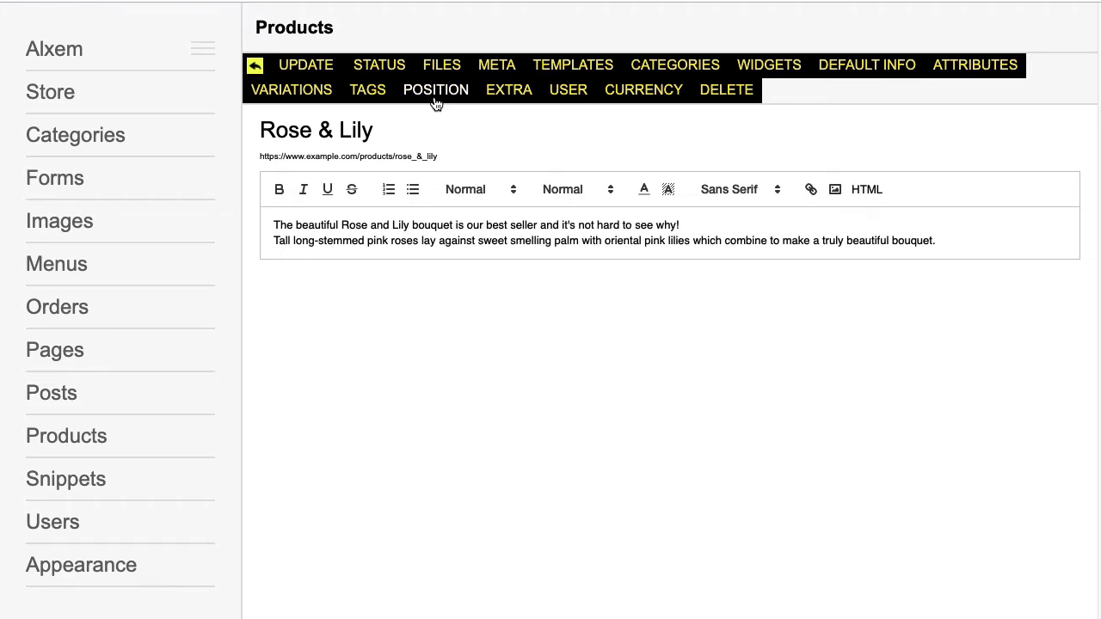
click(524, 101)
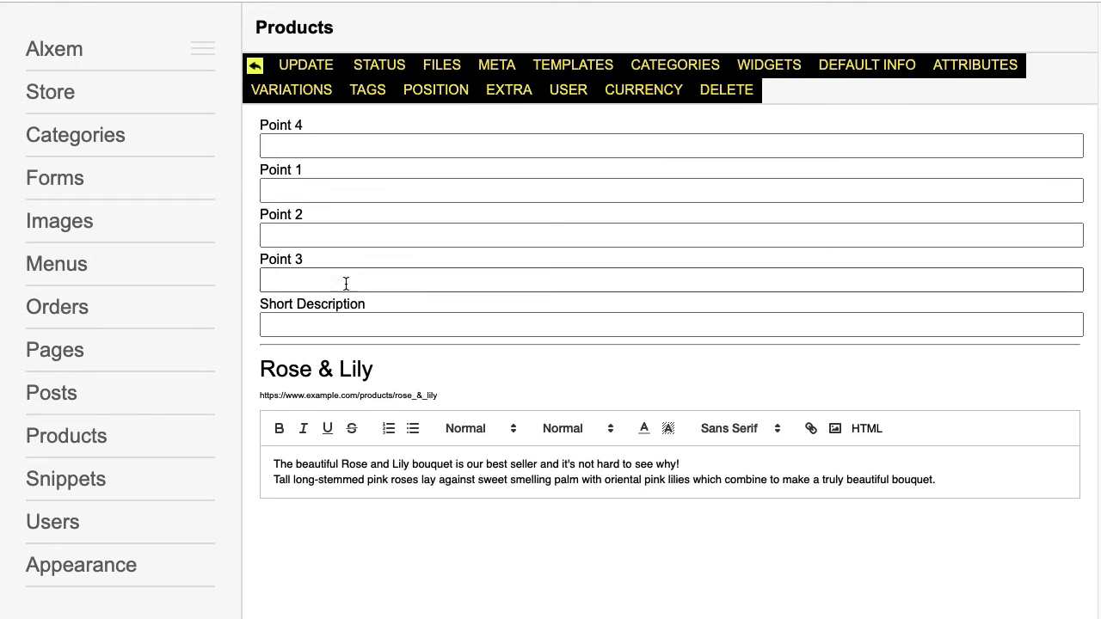
click(337, 316)
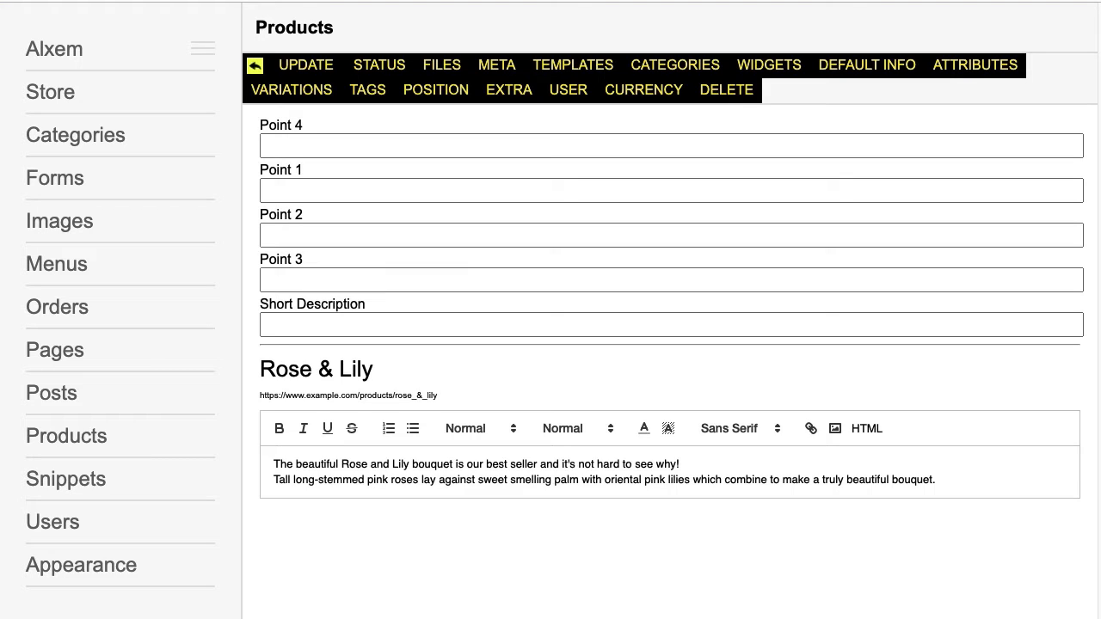
click(327, 327)
text(Scented lilies and roses perfectly complement each other in this classic arrangement.)
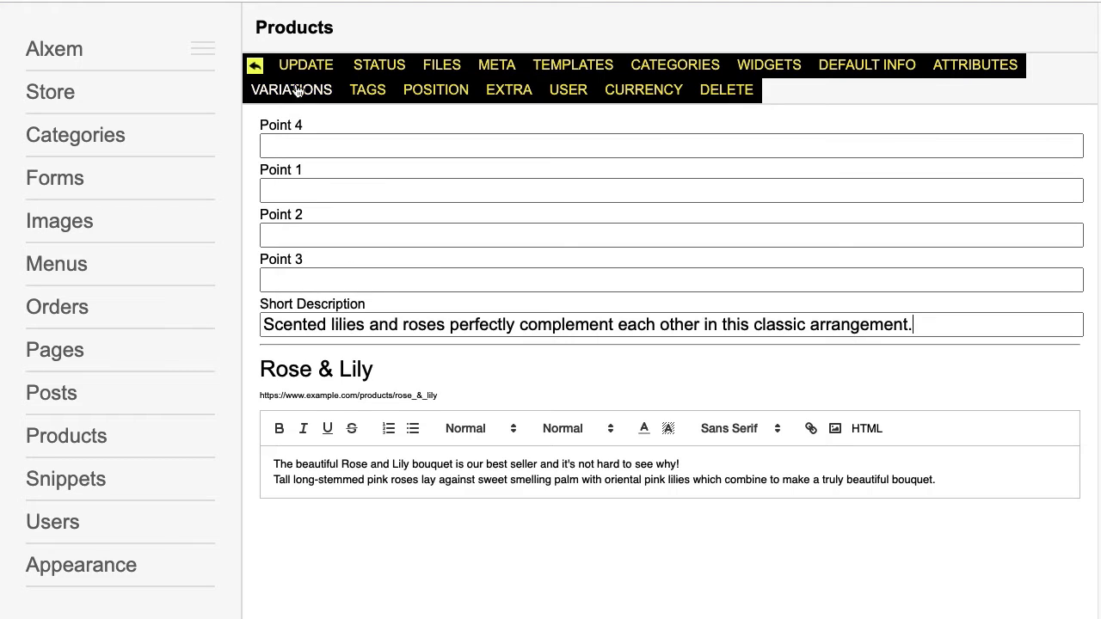
click(305, 64)
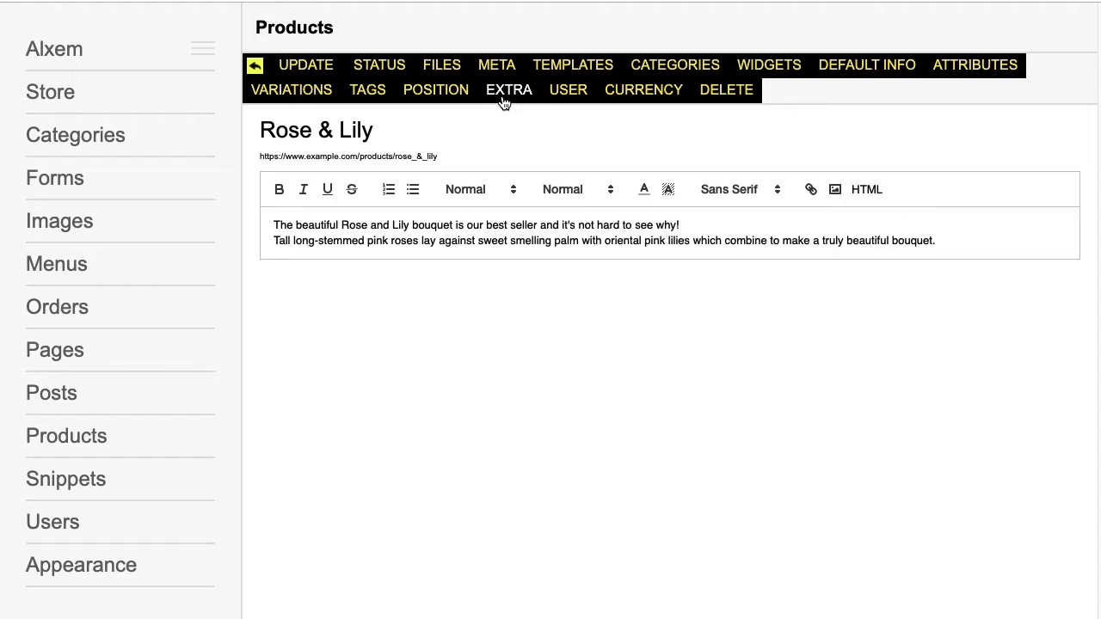
Set the product's extra field Point 1 to "lilies and roses bouquet" and save the product
click(508, 90)
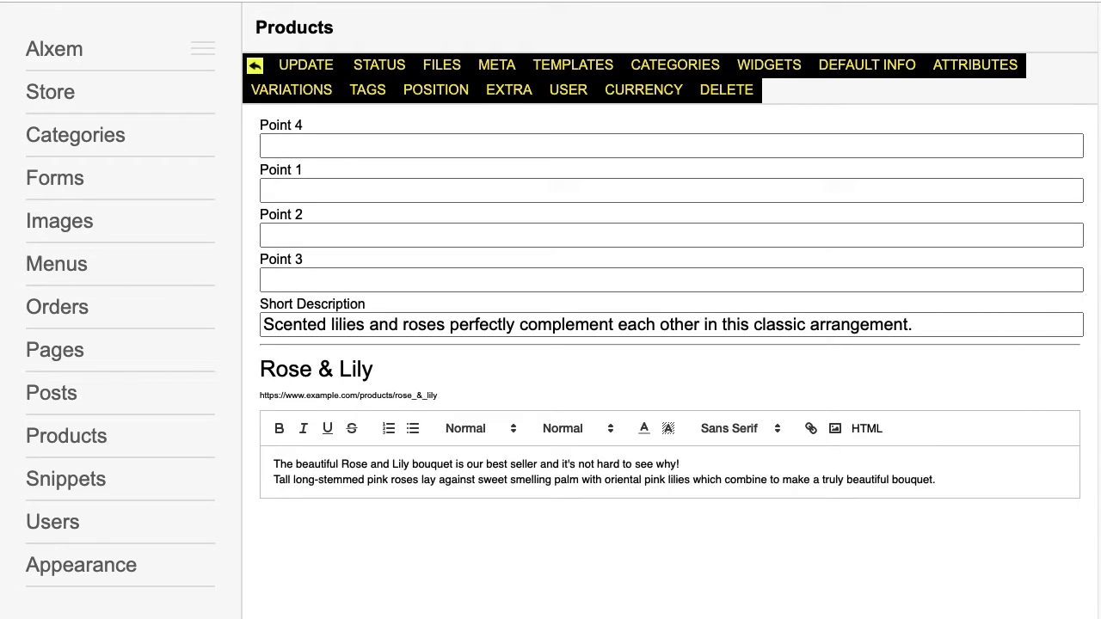
click(332, 190)
text(lilies and roses bouquet)
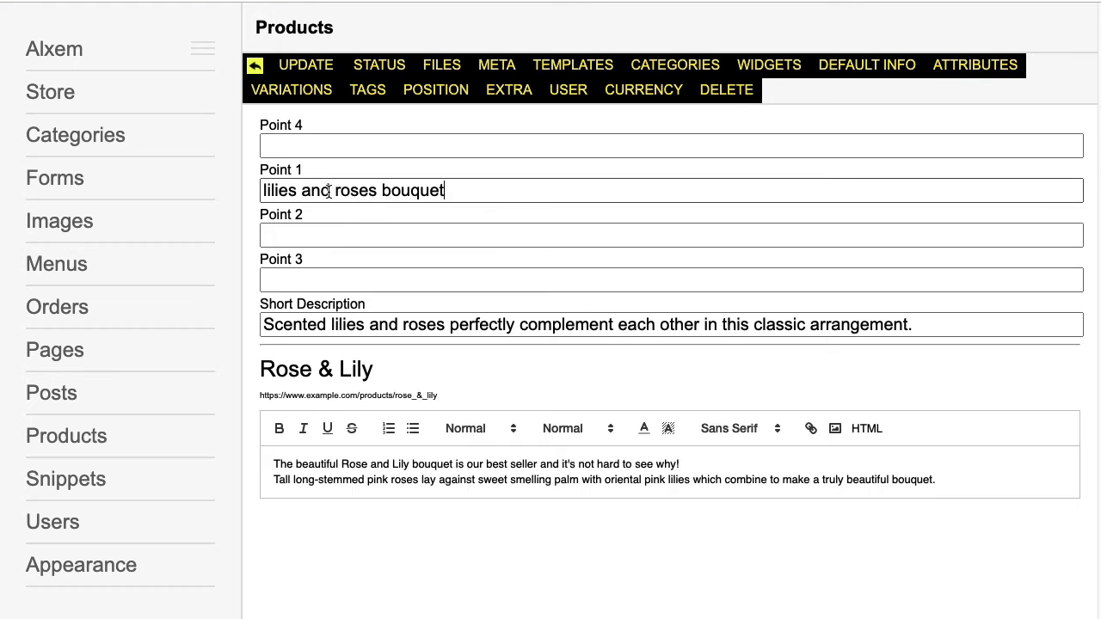
click(303, 66)
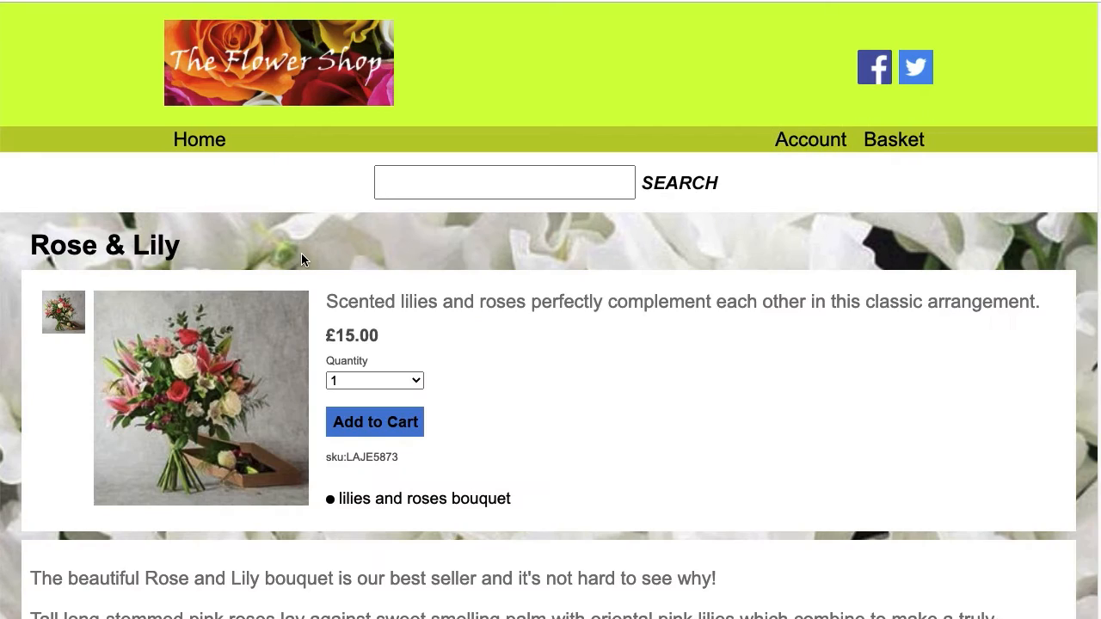
Review the short description, bullet point, full description and categories on the storefront's Rose & Lily page
scroll(310, 264, down, 1)
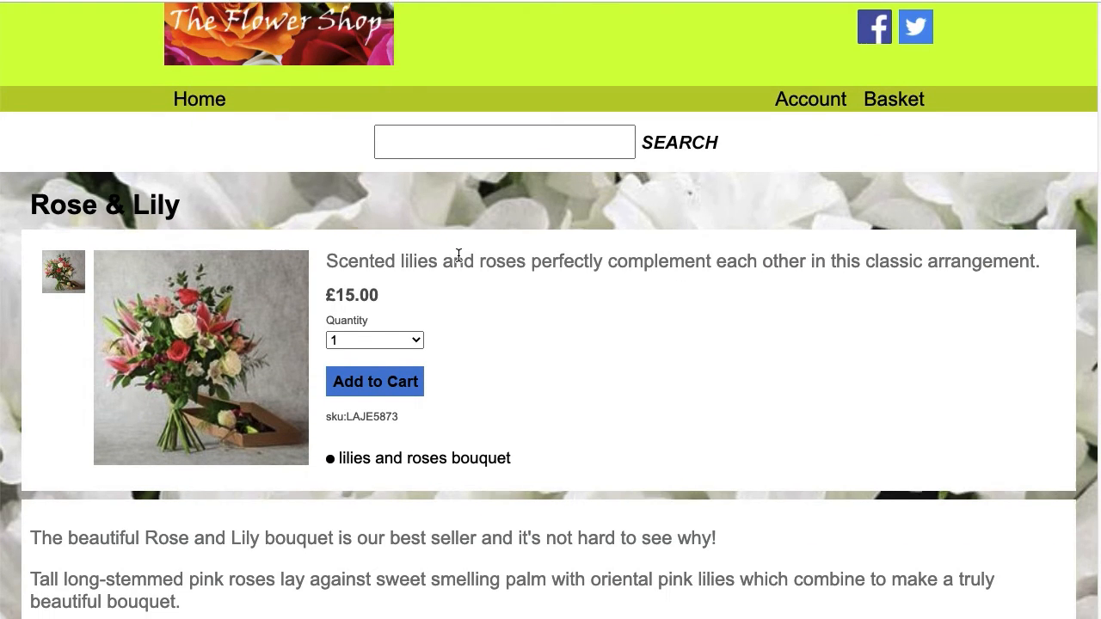
scroll(458, 255, down, 3)
scroll(459, 256, down, 2)
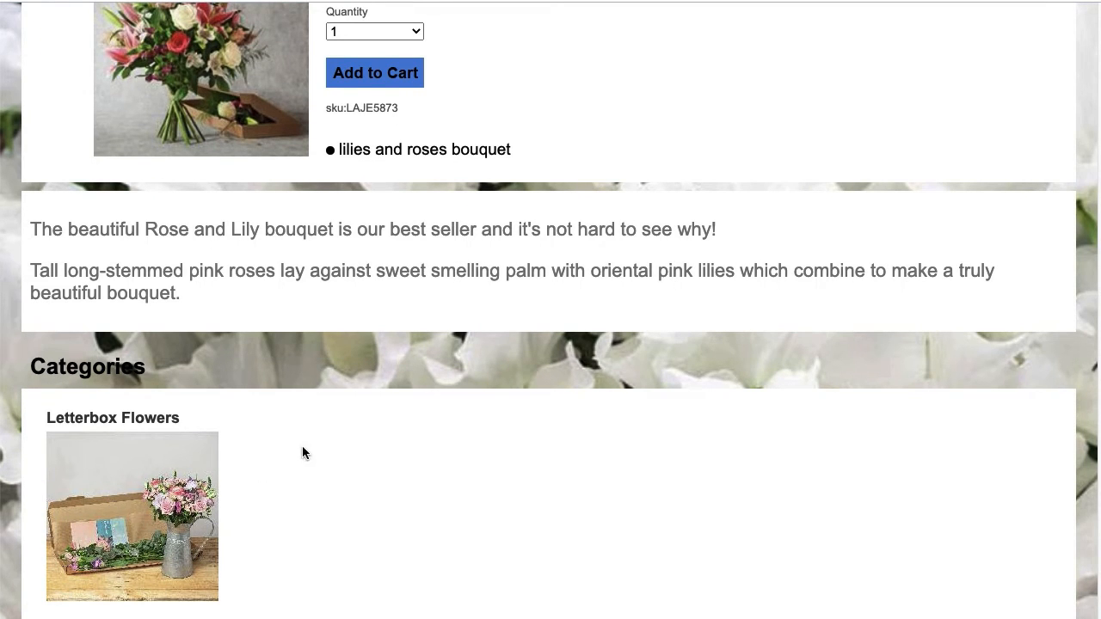
Create a new product titled "Roses" in the shop's product list
scroll(318, 447, up, 6)
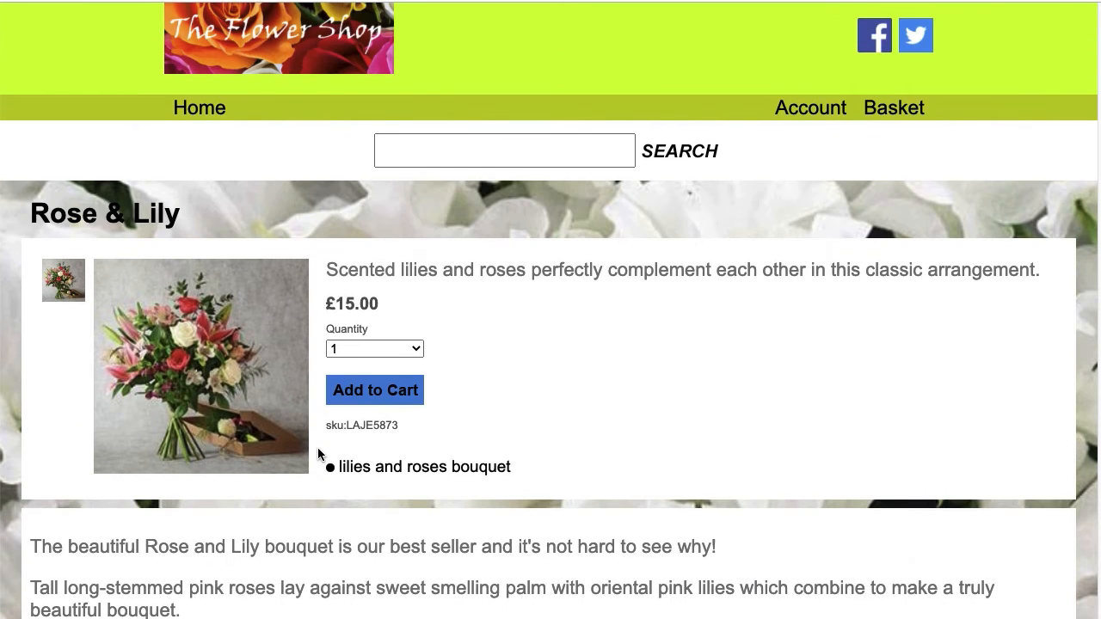
scroll(305, 258, up, 1)
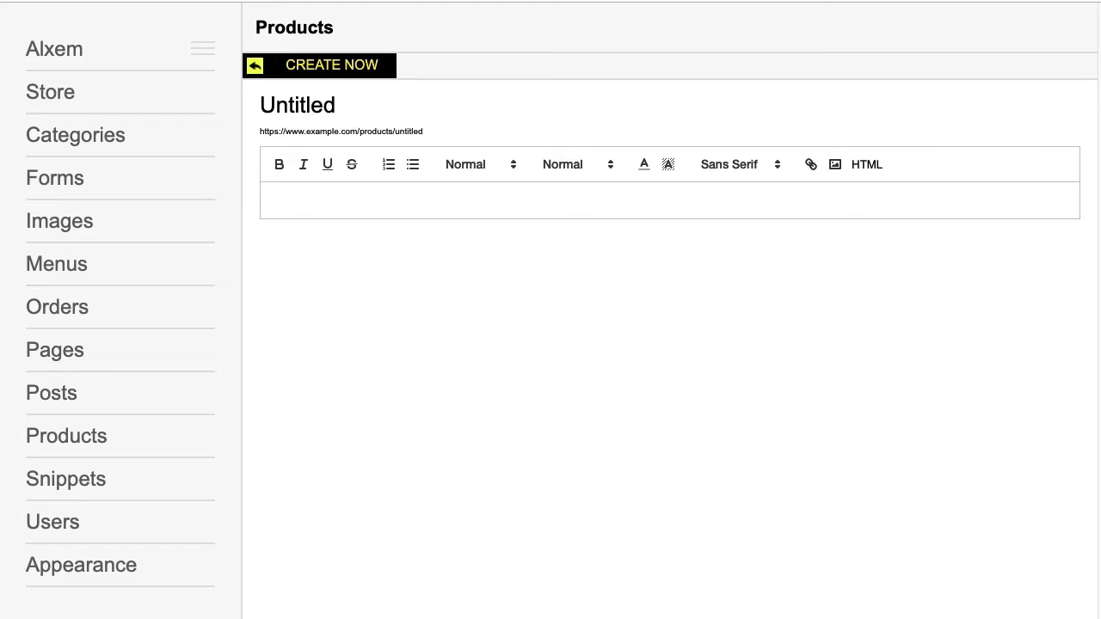
drag(359, 102, 237, 104)
text(Roses)
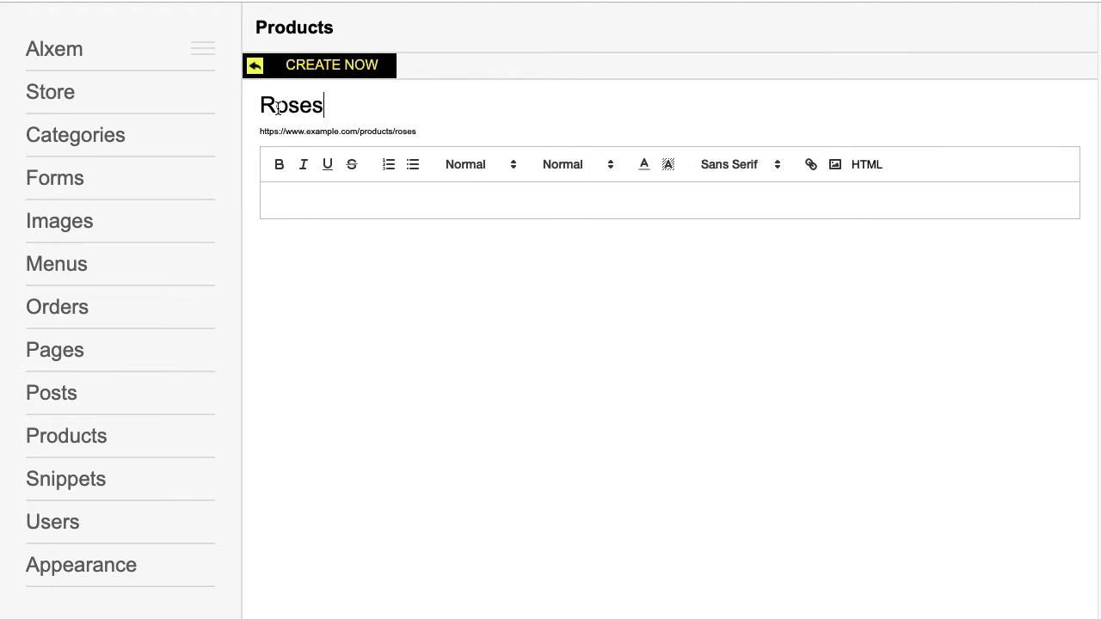
click(332, 69)
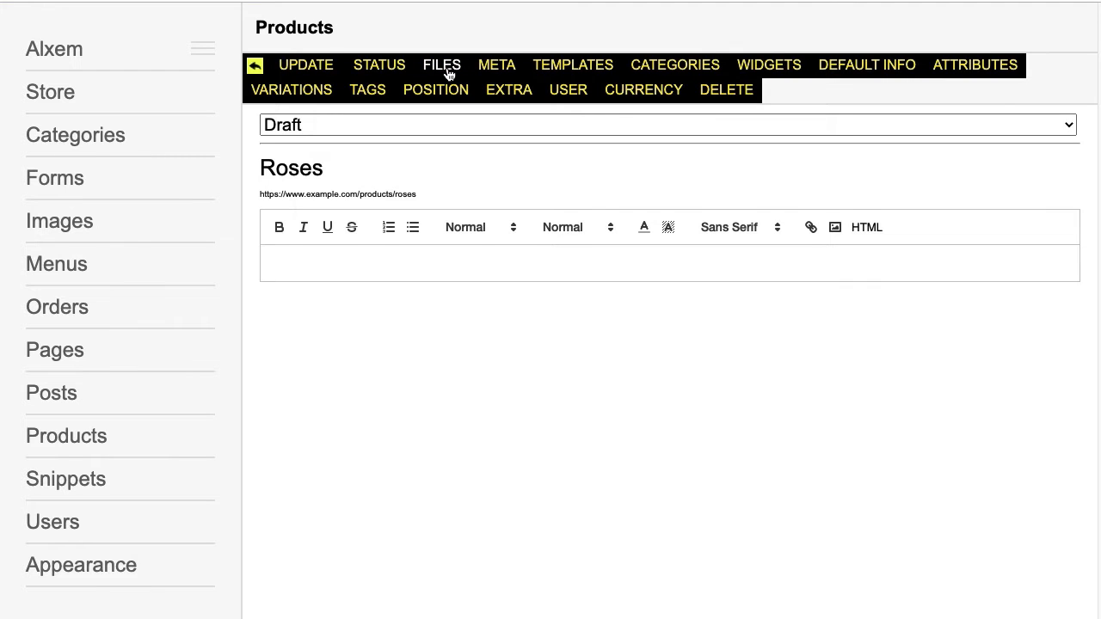
Upload red-roses.jpg to the image files, attach it to the Roses product and save the product
click(447, 74)
click(344, 148)
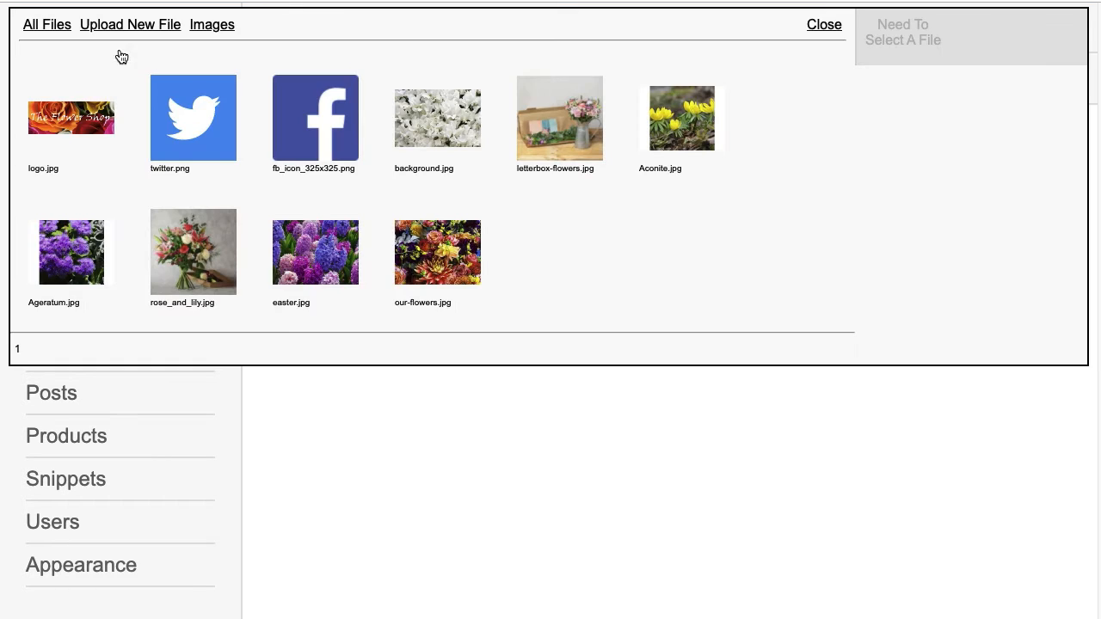
click(121, 26)
click(349, 97)
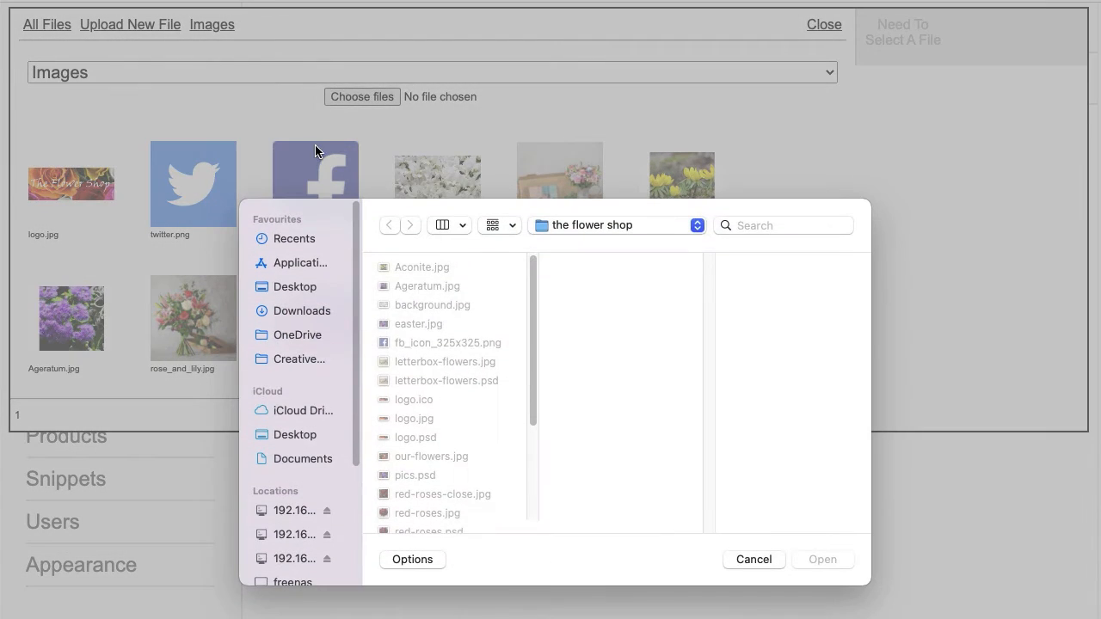
drag(536, 318, 521, 400)
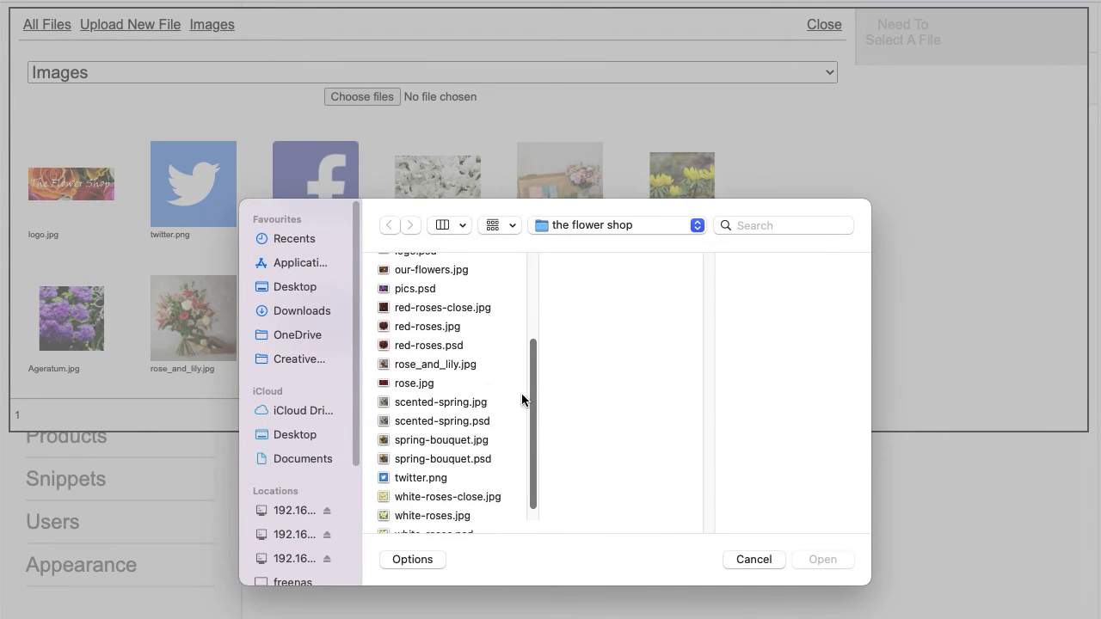
click(428, 328)
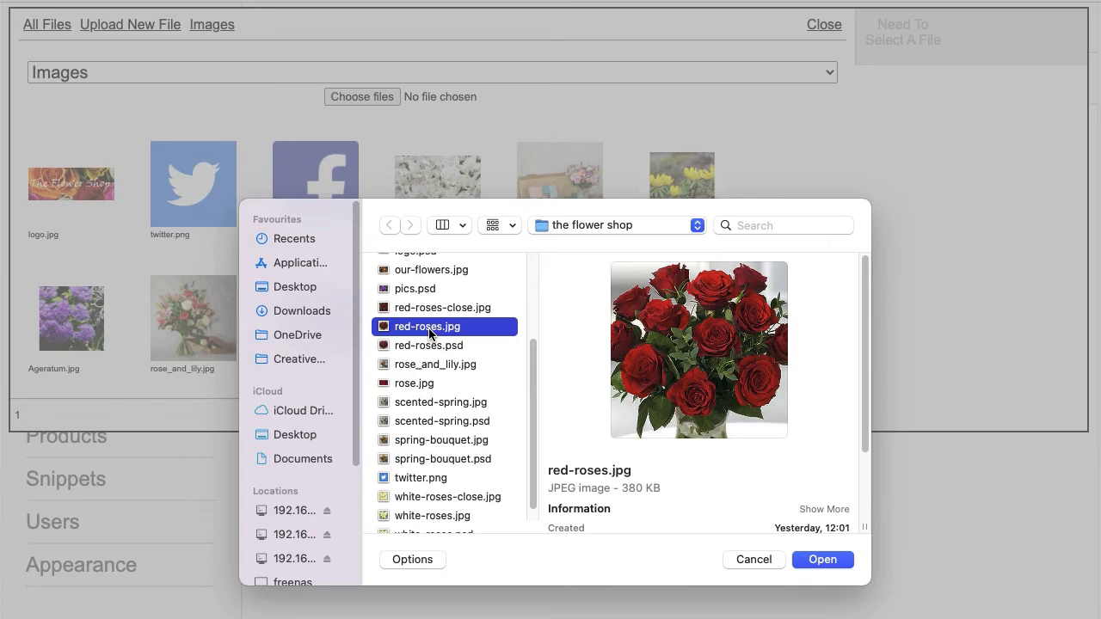
click(823, 560)
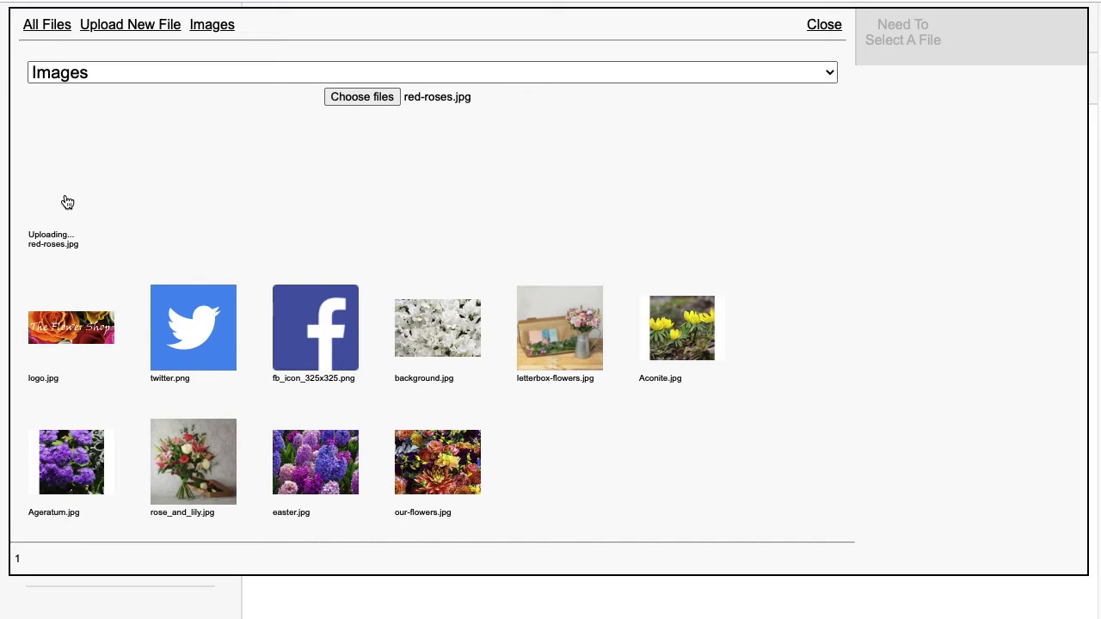
click(67, 203)
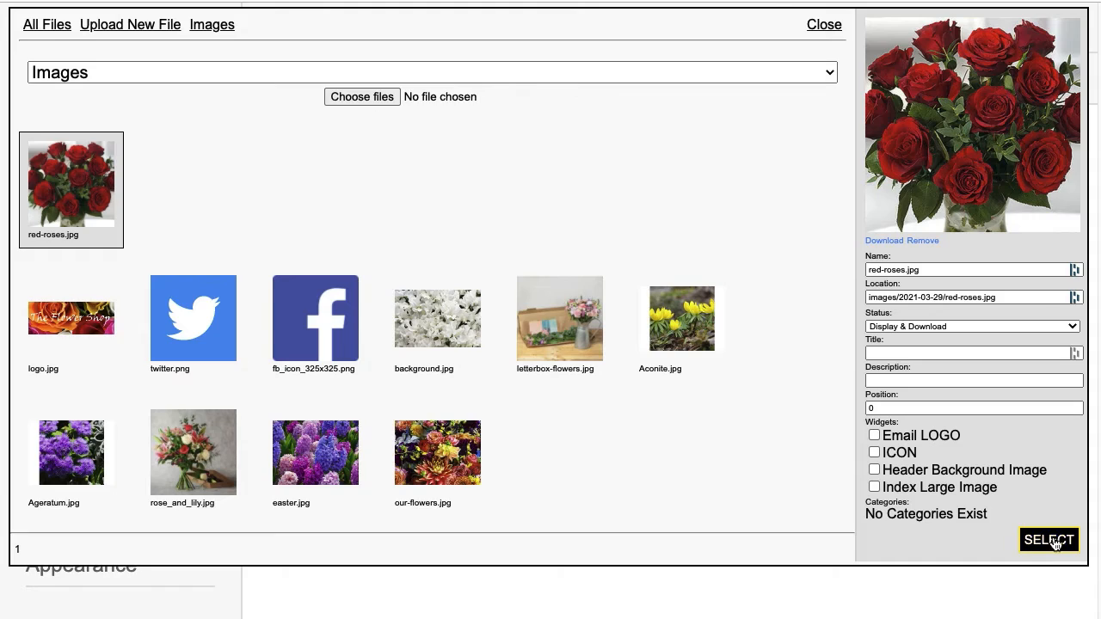
click(1048, 538)
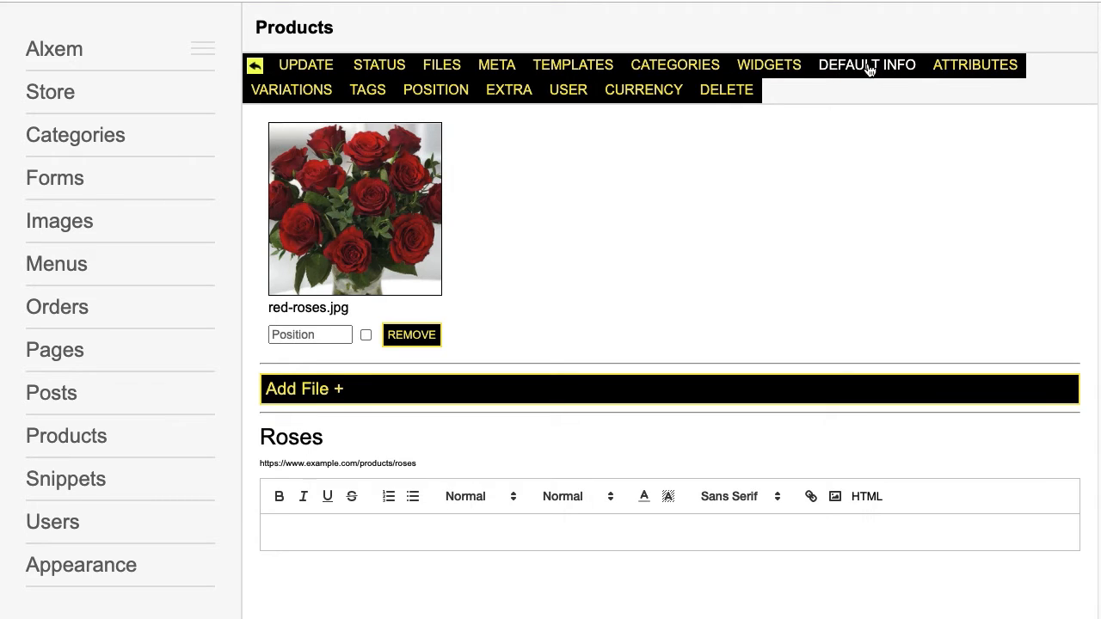
click(311, 74)
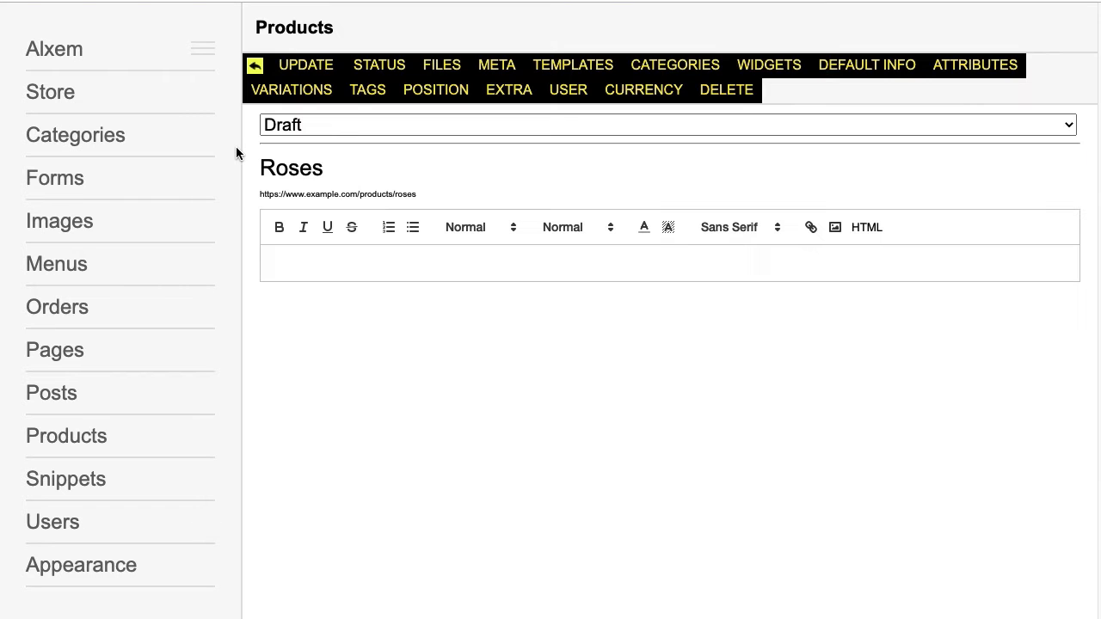
Set the Roses product's status to Live, open its category assignment and save the product
click(277, 127)
click(295, 151)
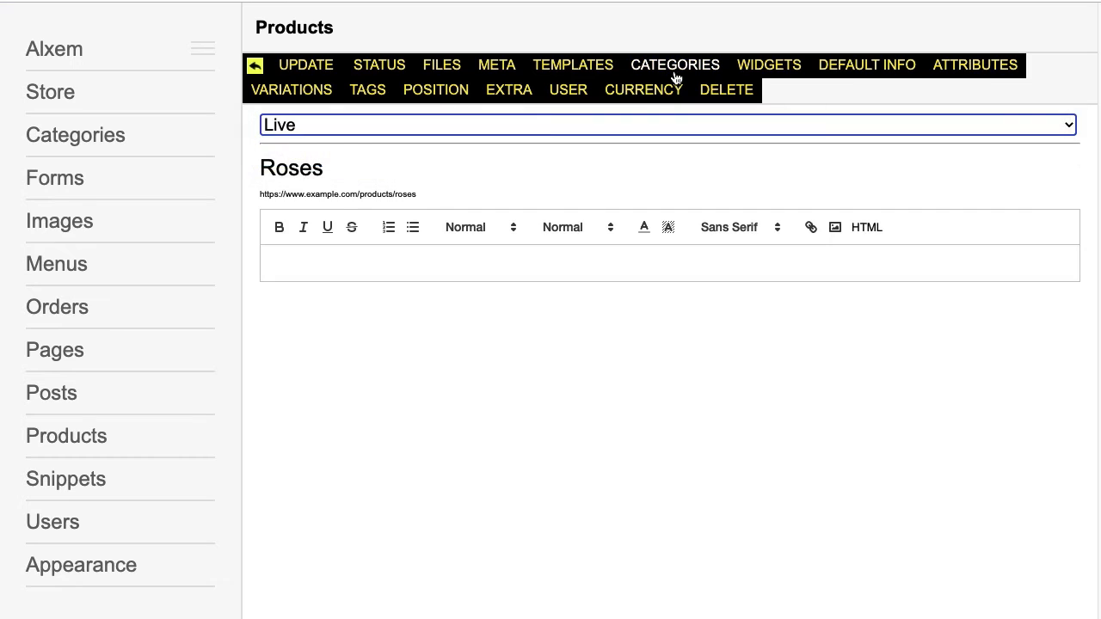
click(676, 75)
click(303, 66)
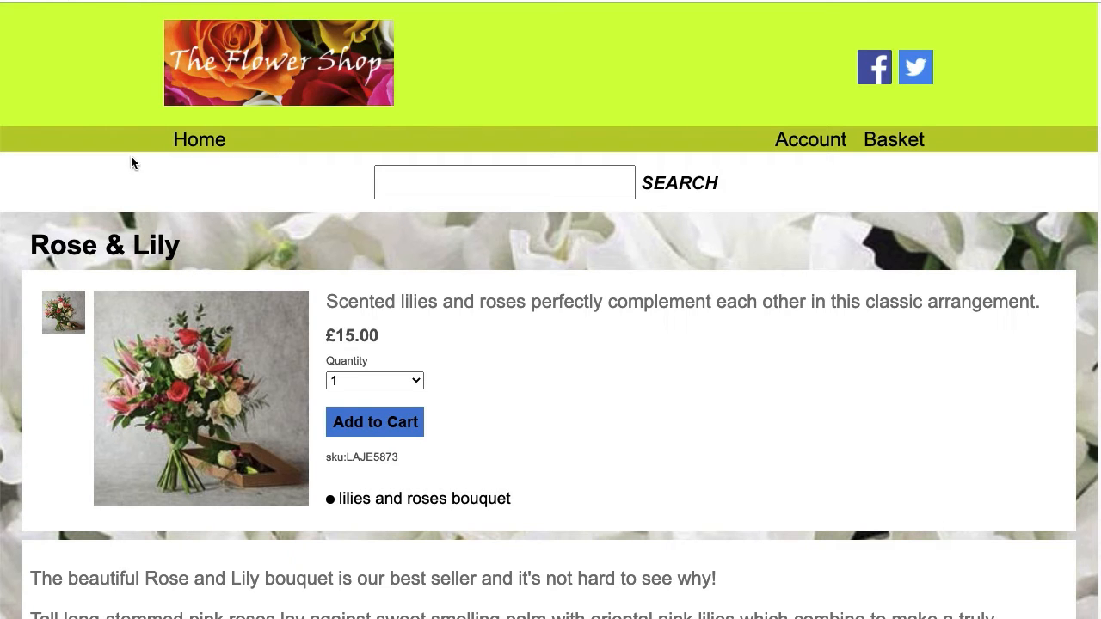
Add a new attribute named "Colour" with position 0 to the Roses product
scroll(153, 293, down, 6)
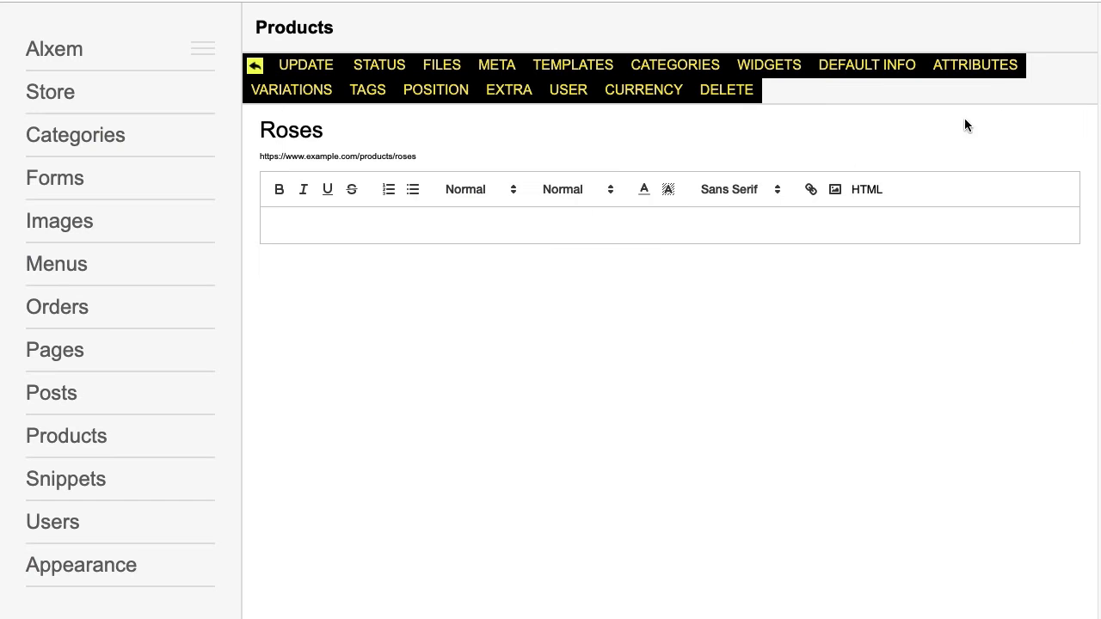
click(964, 73)
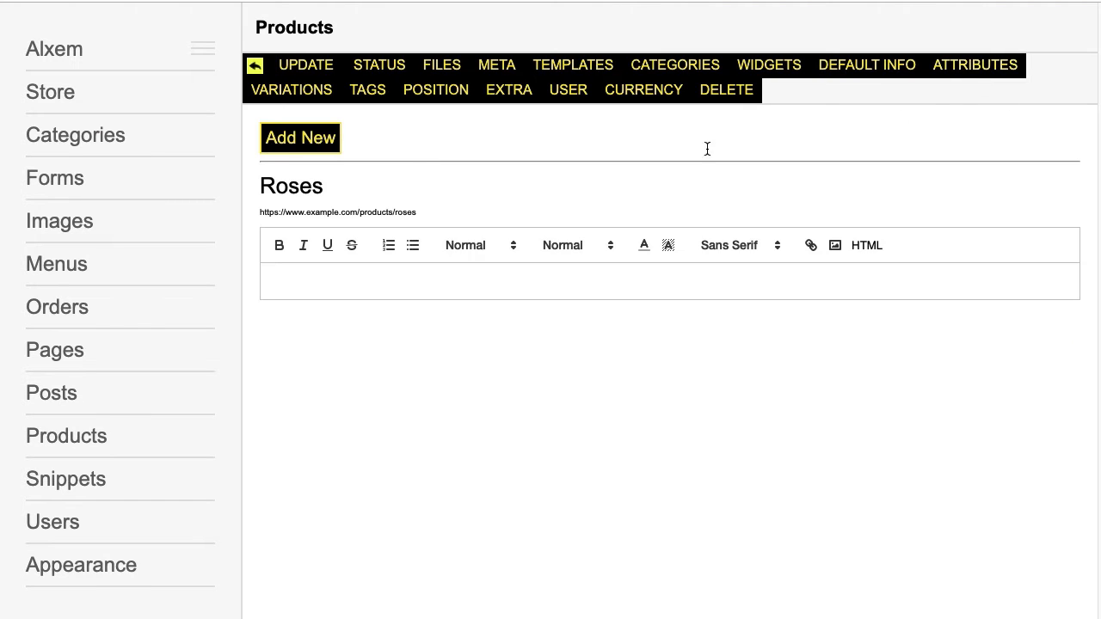
click(285, 146)
click(368, 191)
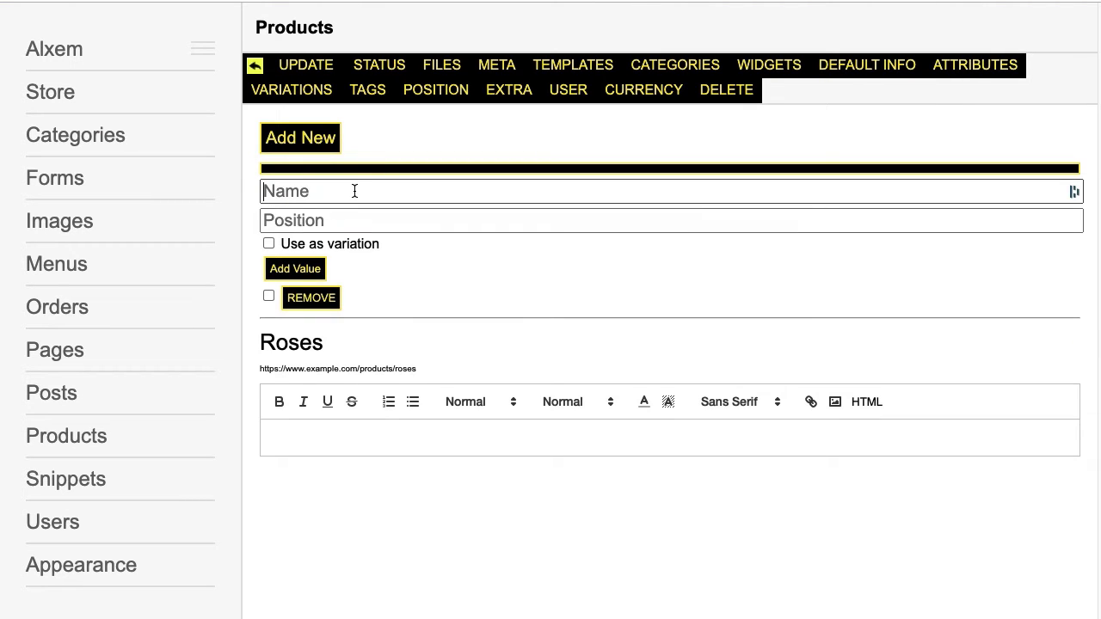
click(354, 191)
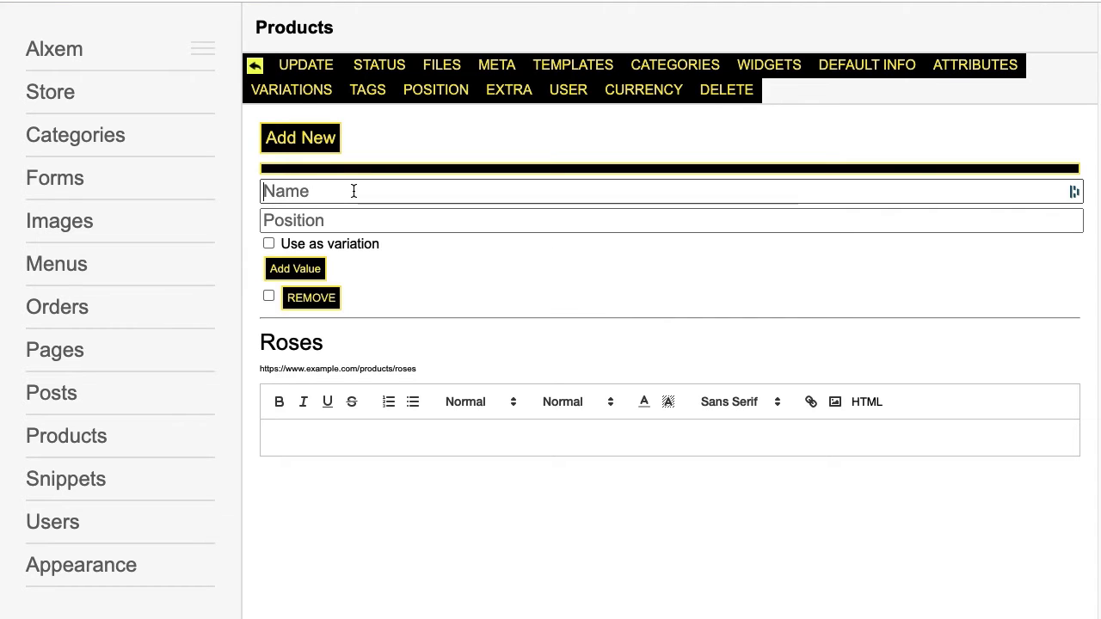
click(369, 195)
text(Coo)
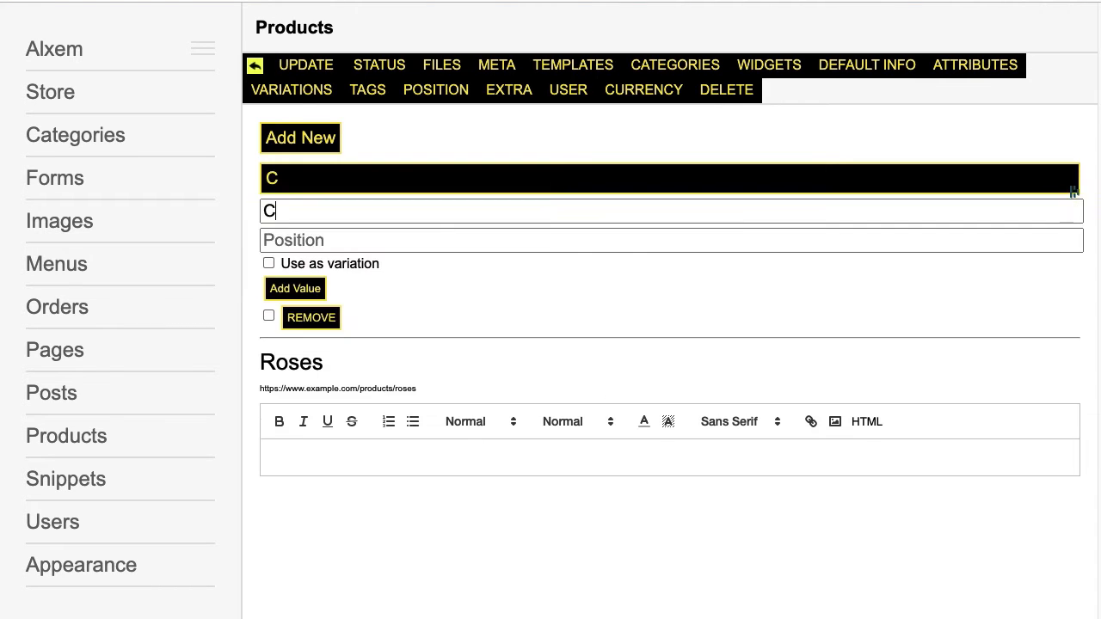
key(BackSpace)
key(BackSpace)
key(BackSpace)
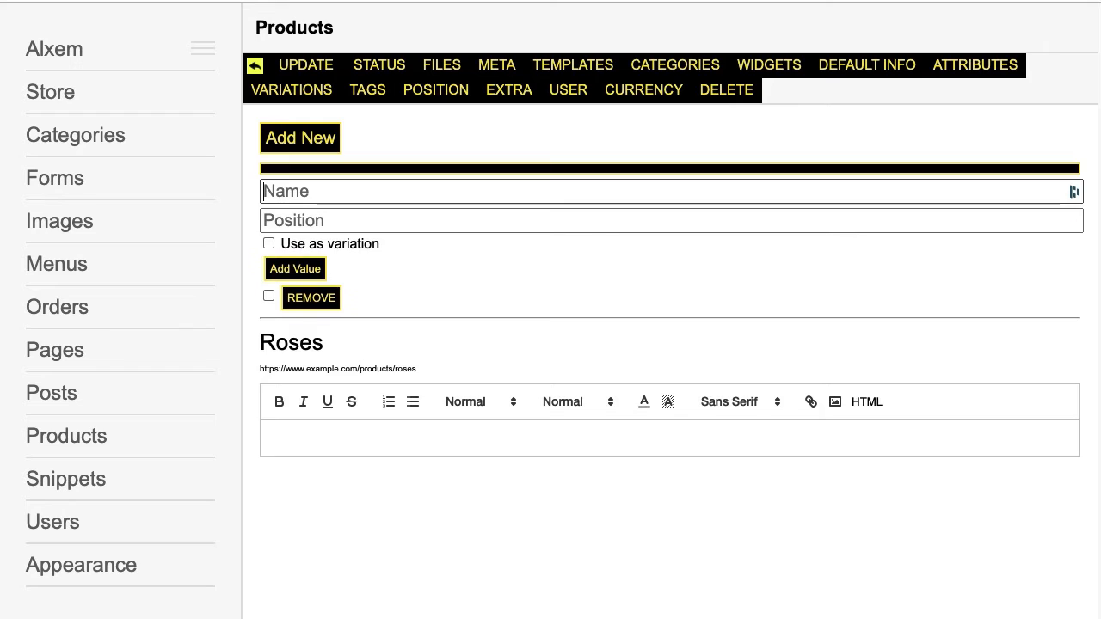
text(Colour)
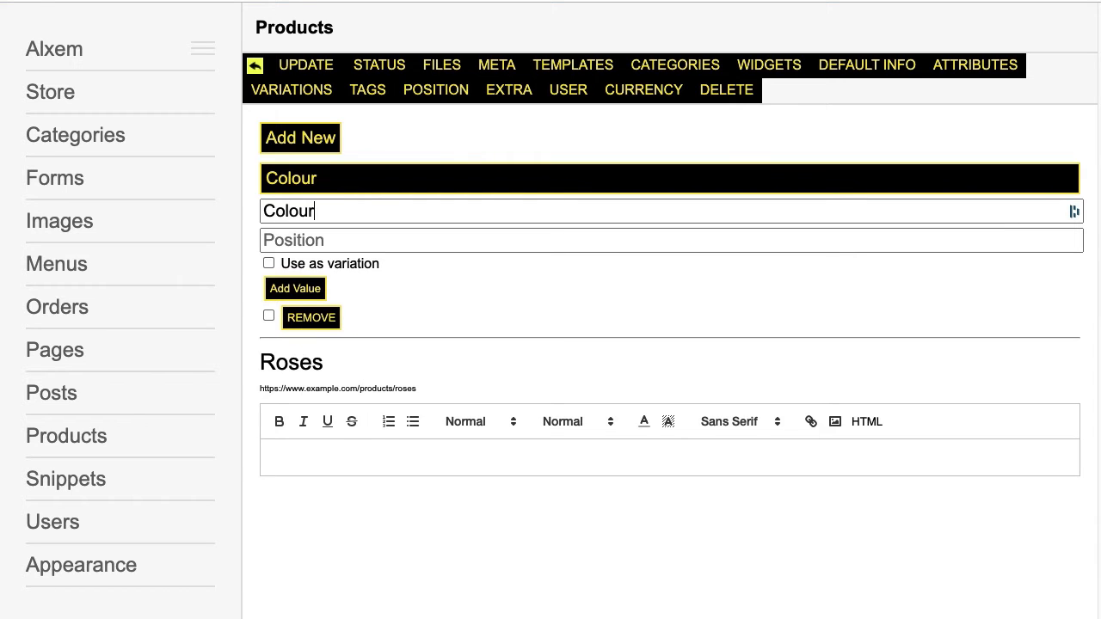
click(313, 237)
text(0)
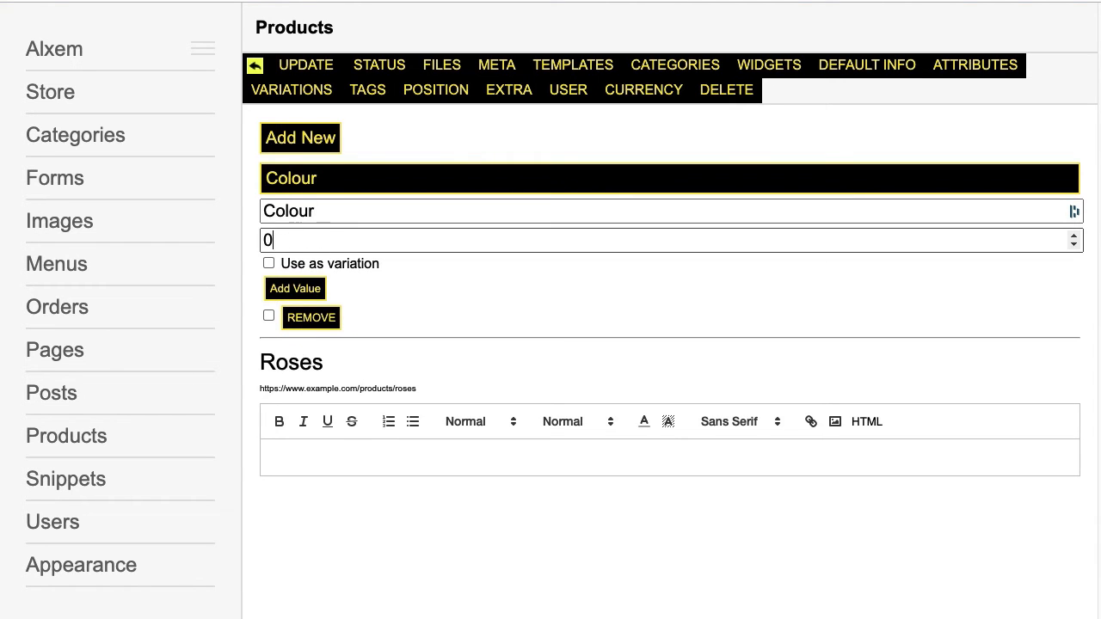
Add two values named "Red" and "White" to the Colour attribute
click(317, 292)
click(295, 401)
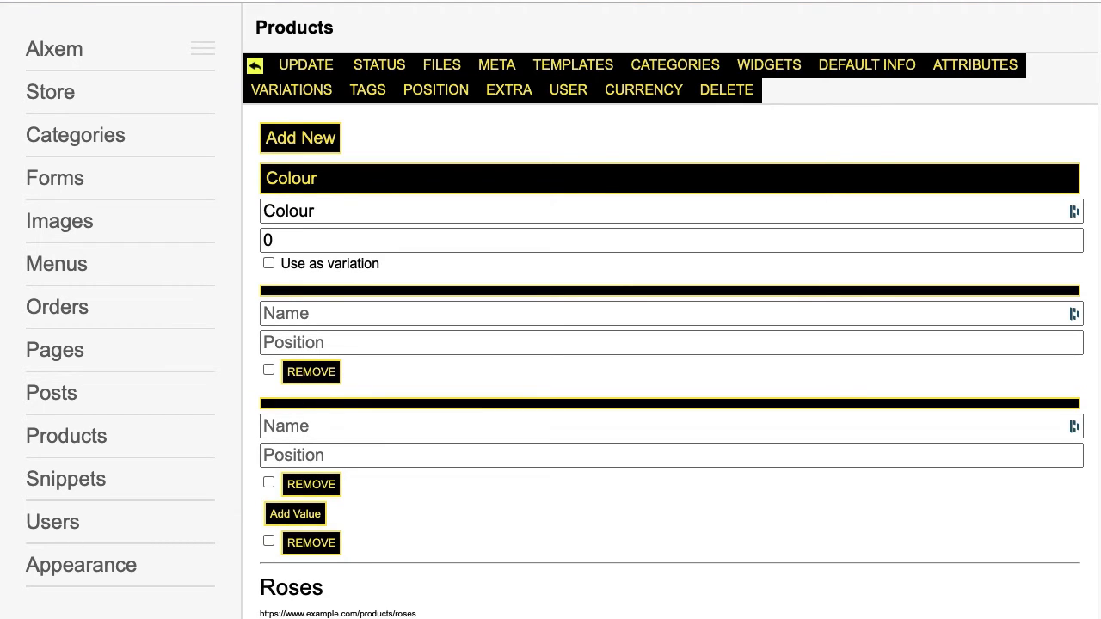
click(270, 316)
text(R)
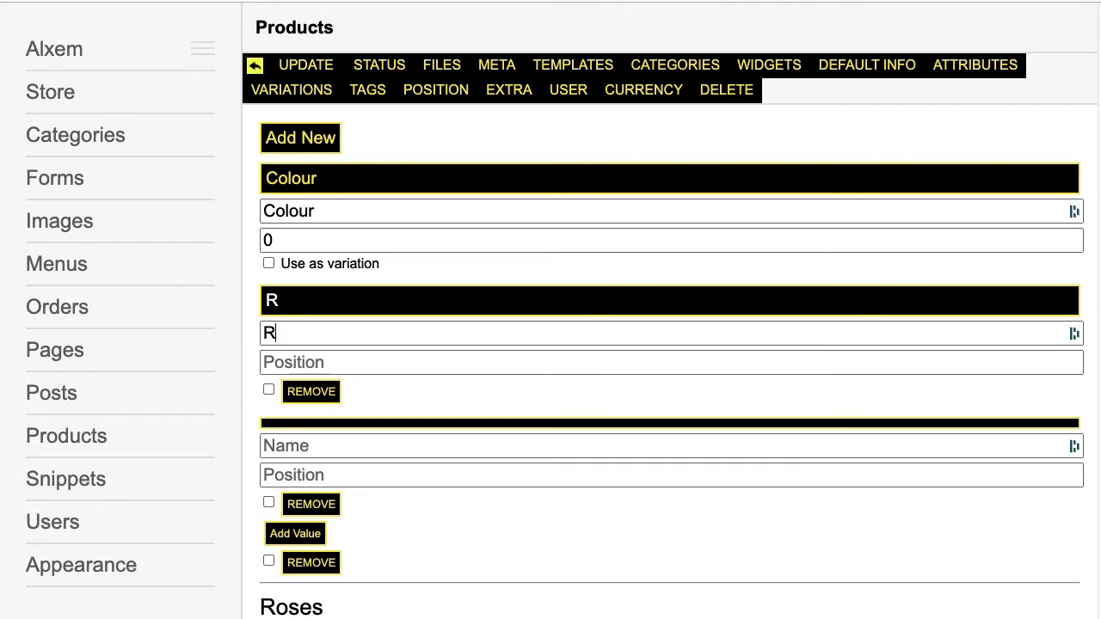
text(ed)
click(310, 447)
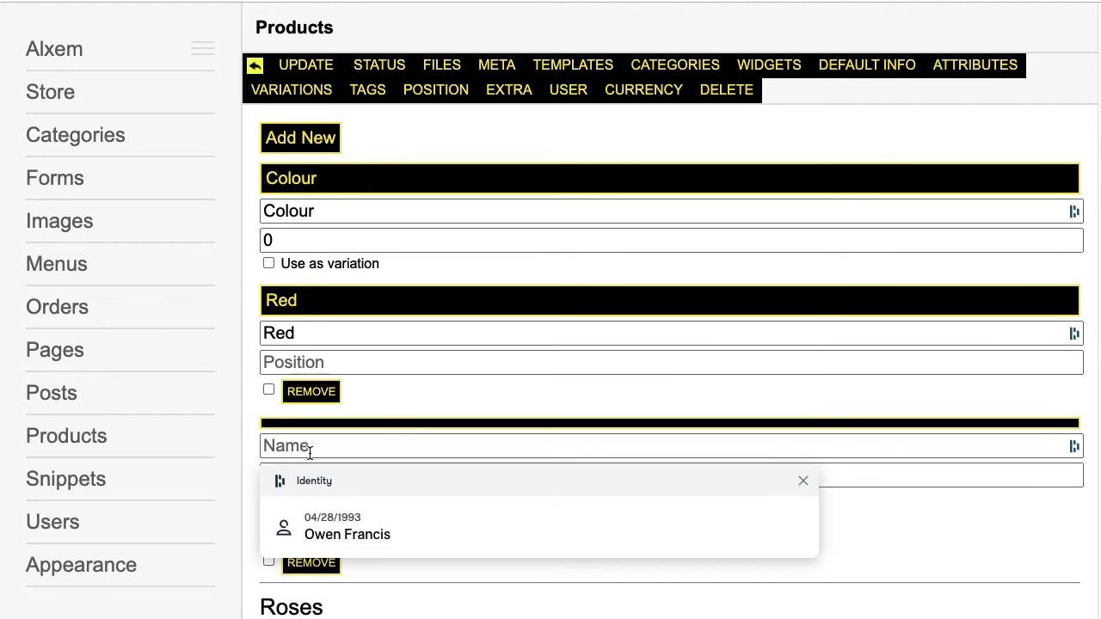
text(White)
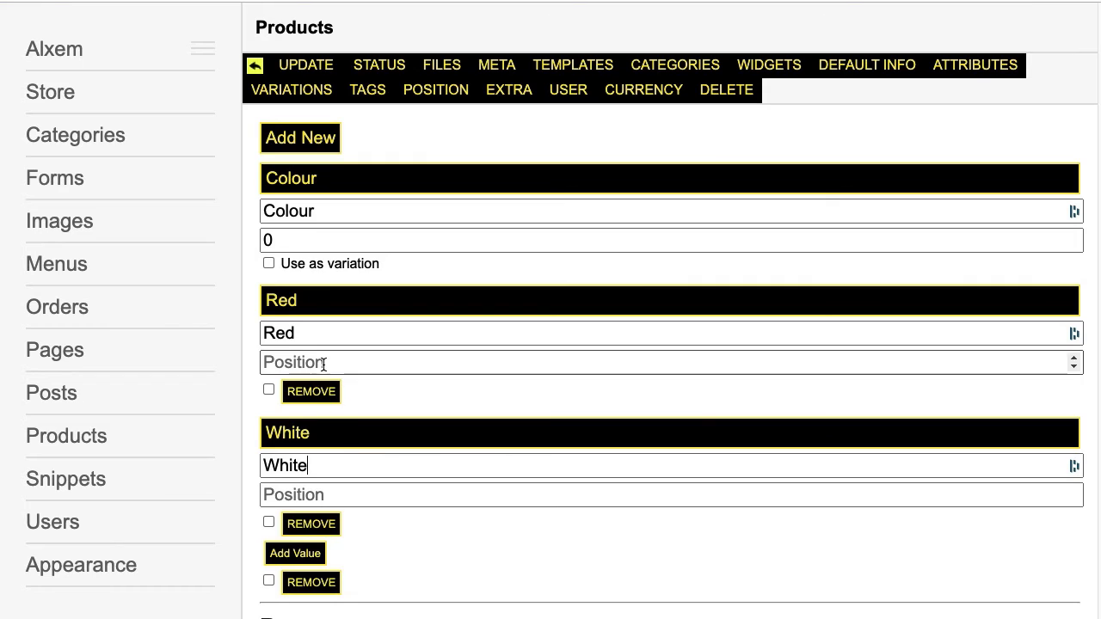
Set the position of the Red value to 1 and of the White value to 0, and save the product
click(323, 363)
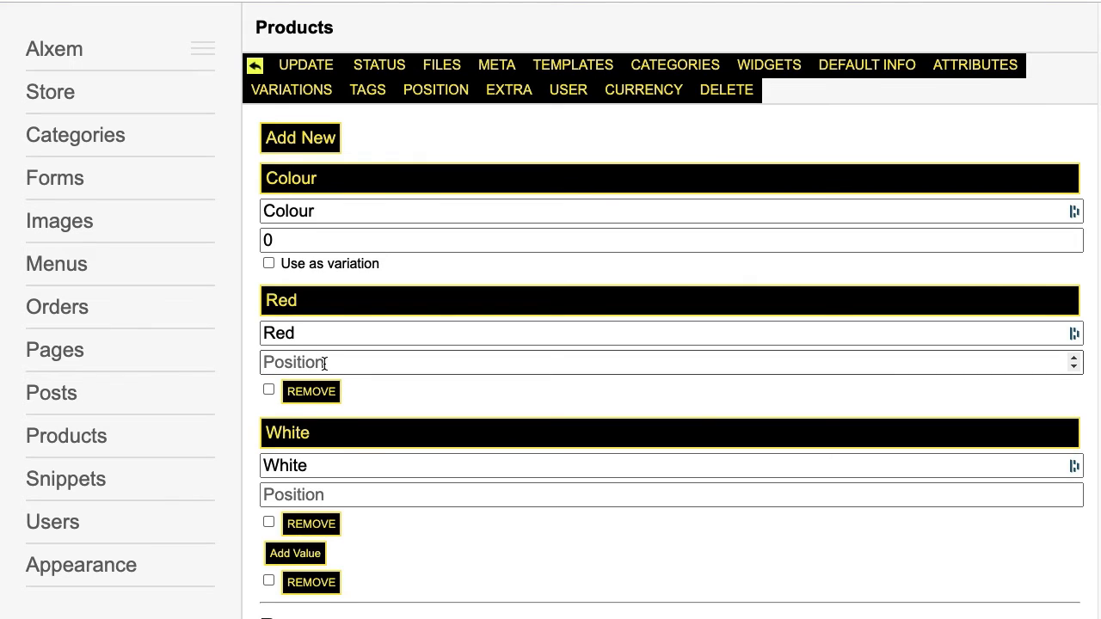
text(1)
click(323, 493)
text(0)
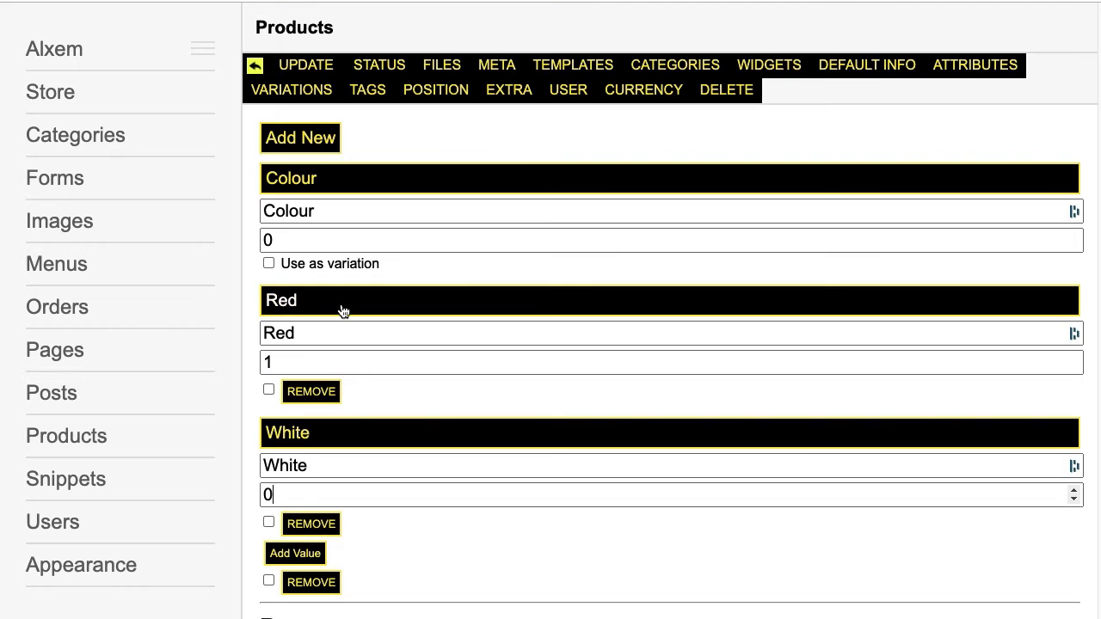
click(308, 66)
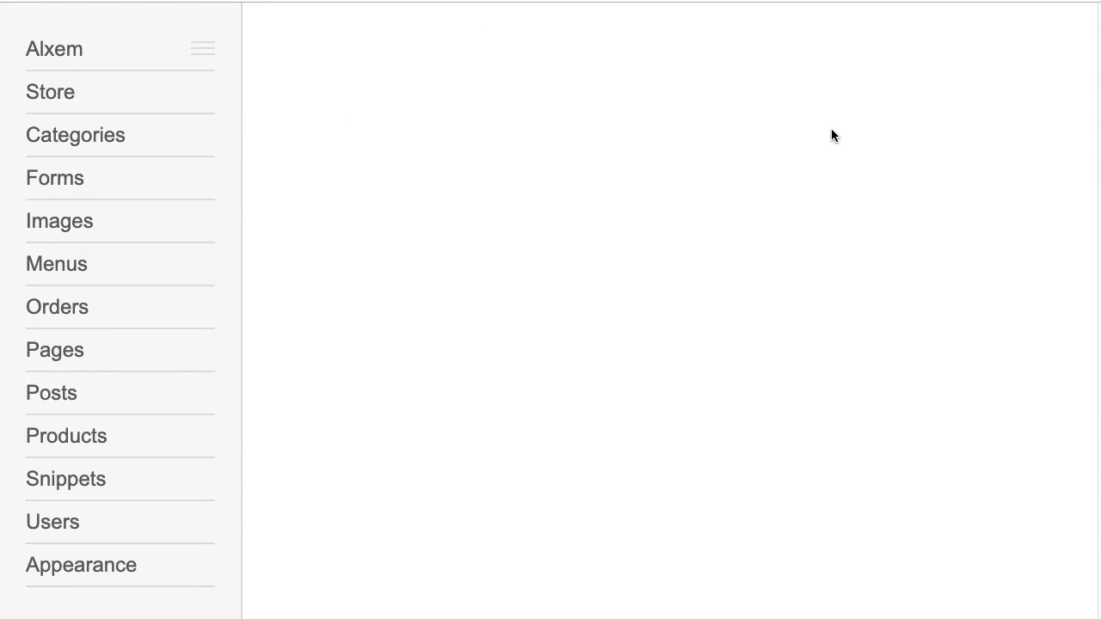
Reopen the saved Colour attribute and enable its use as a variation
click(964, 72)
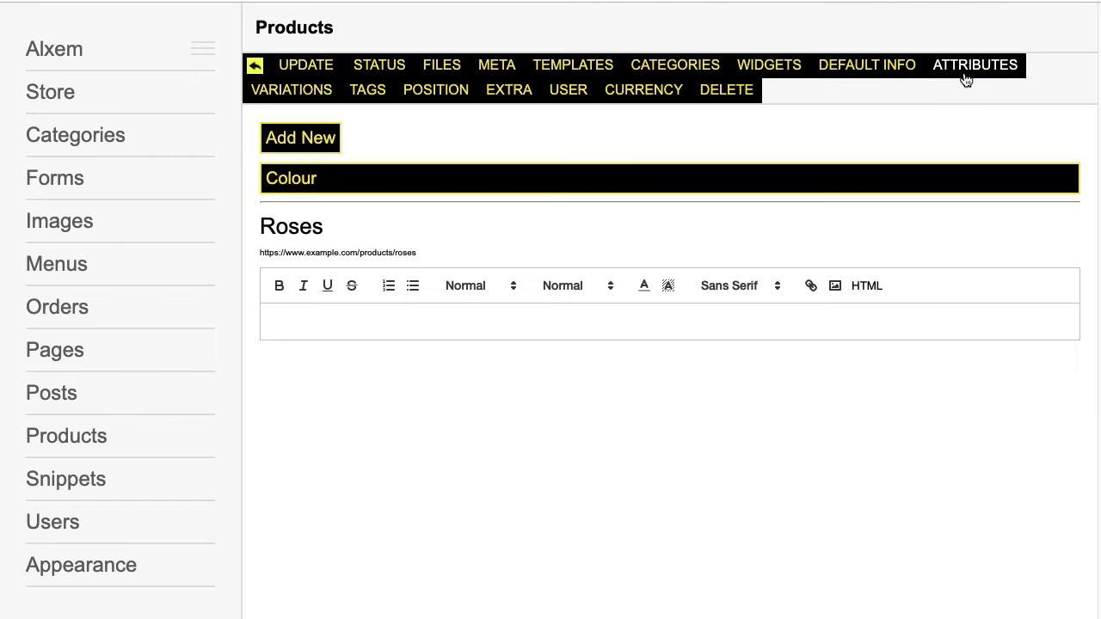
click(341, 178)
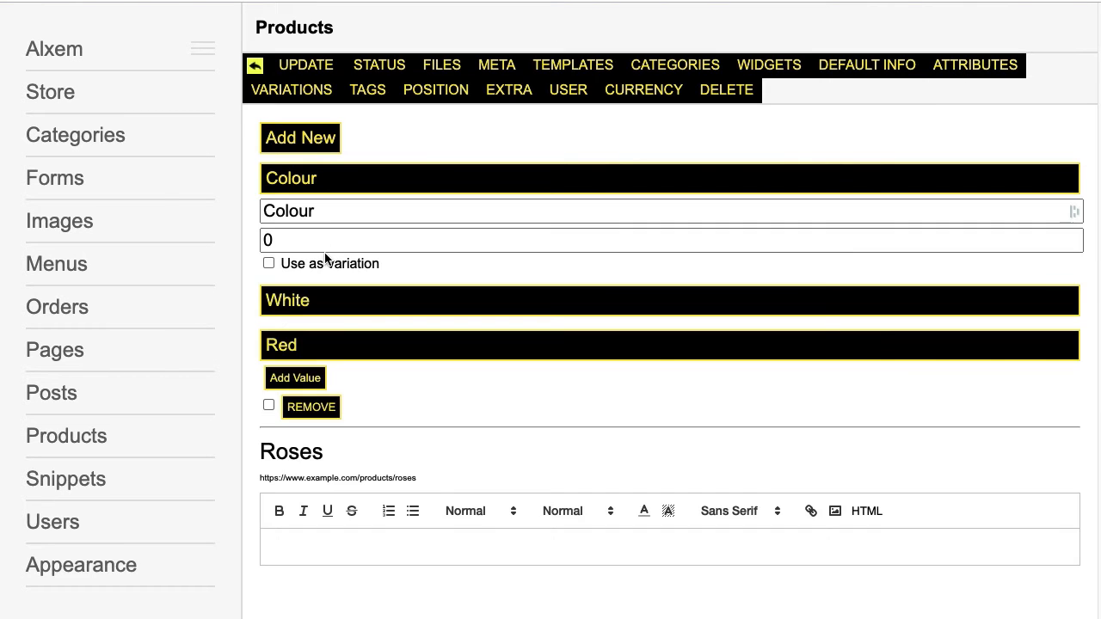
click(270, 264)
Turn on variations for the Roses product and add a new variation with its colour set to Red
click(277, 94)
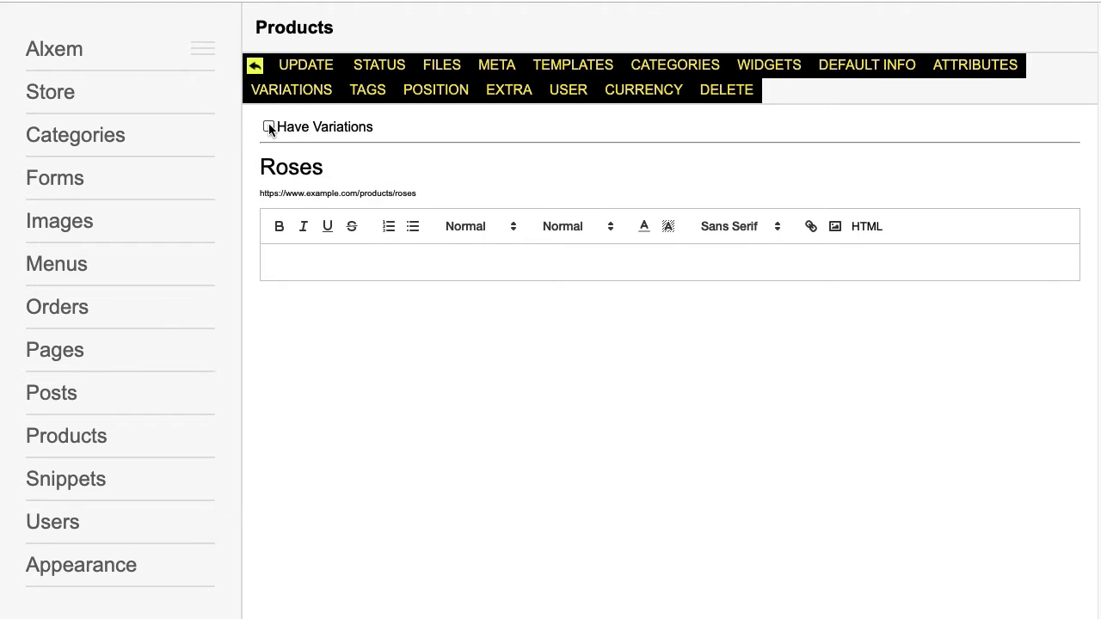
click(268, 125)
click(299, 166)
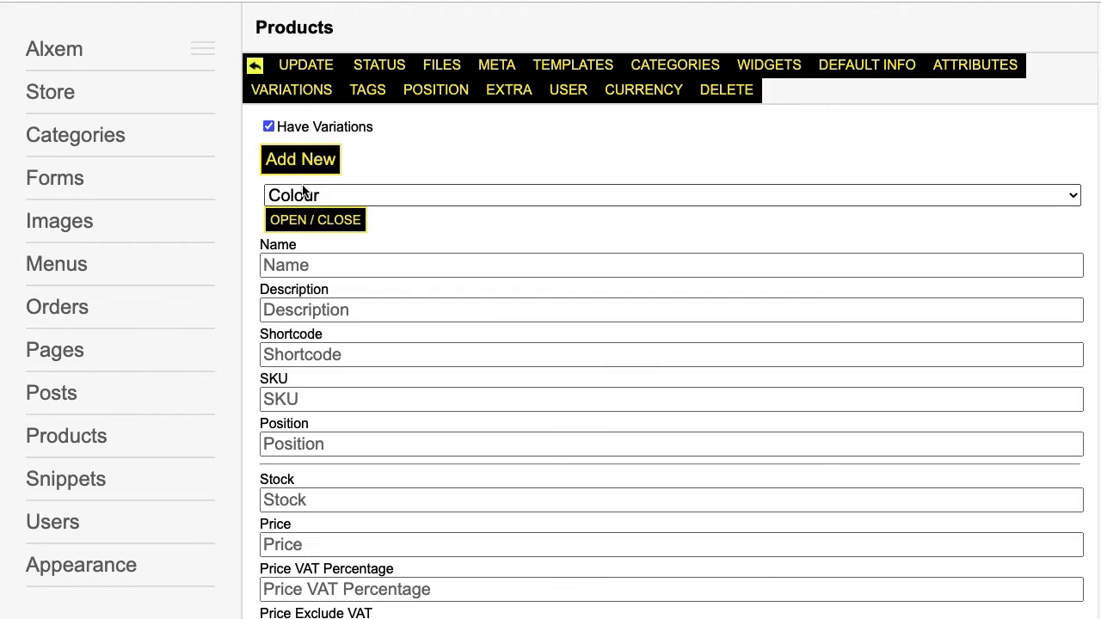
click(324, 201)
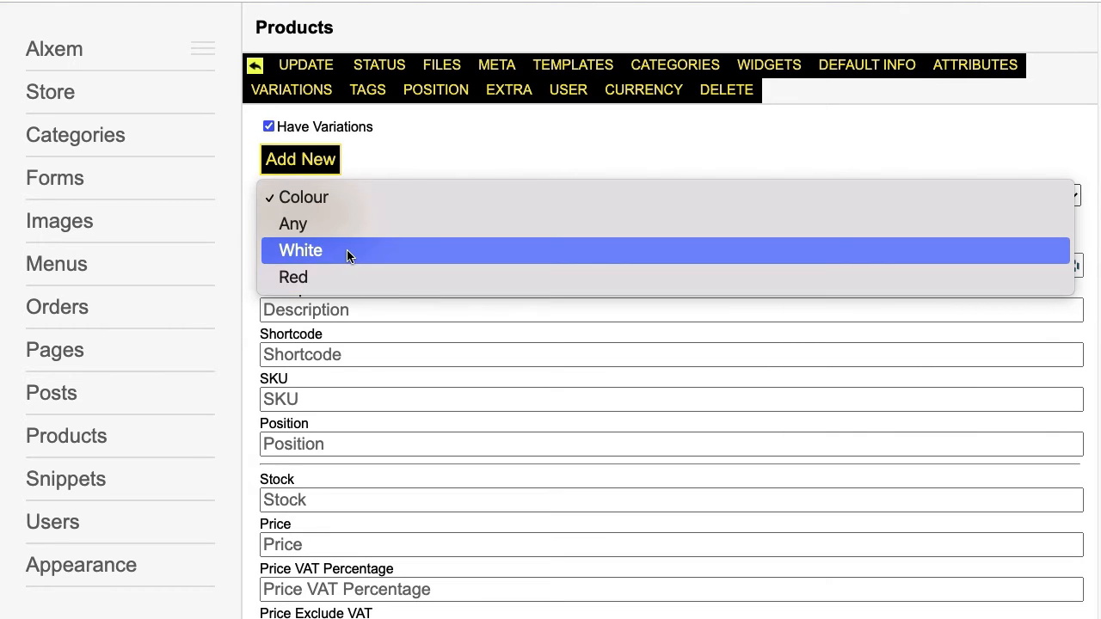
click(326, 281)
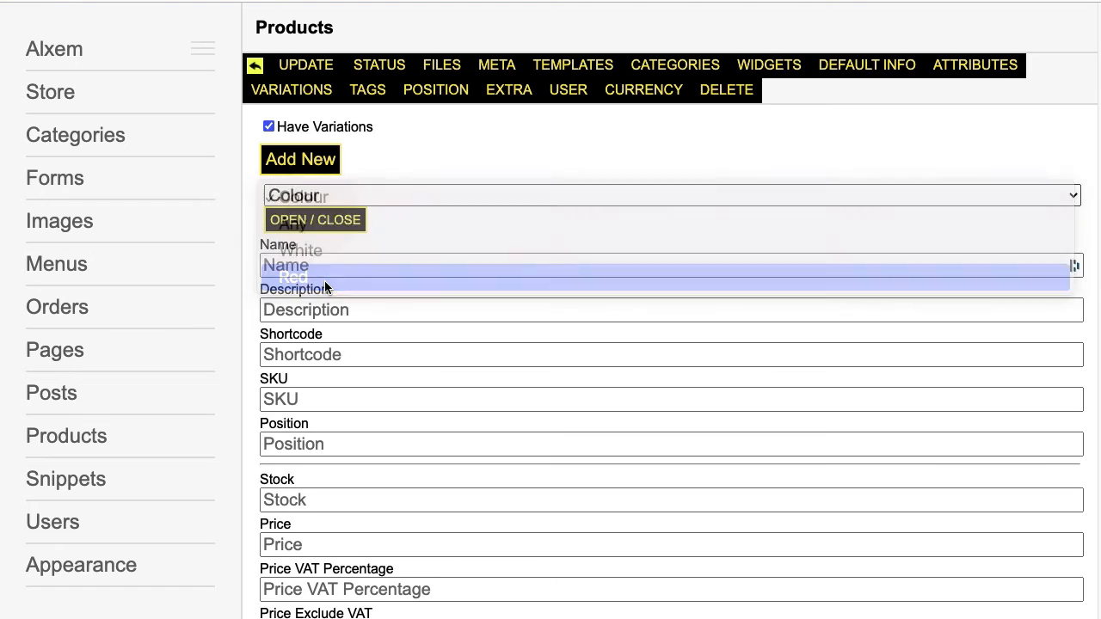
Set the Red variation's SKU to AKIU1729, its stock to 10 and its price to 20
scroll(341, 295, down, 1)
scroll(339, 292, down, 1)
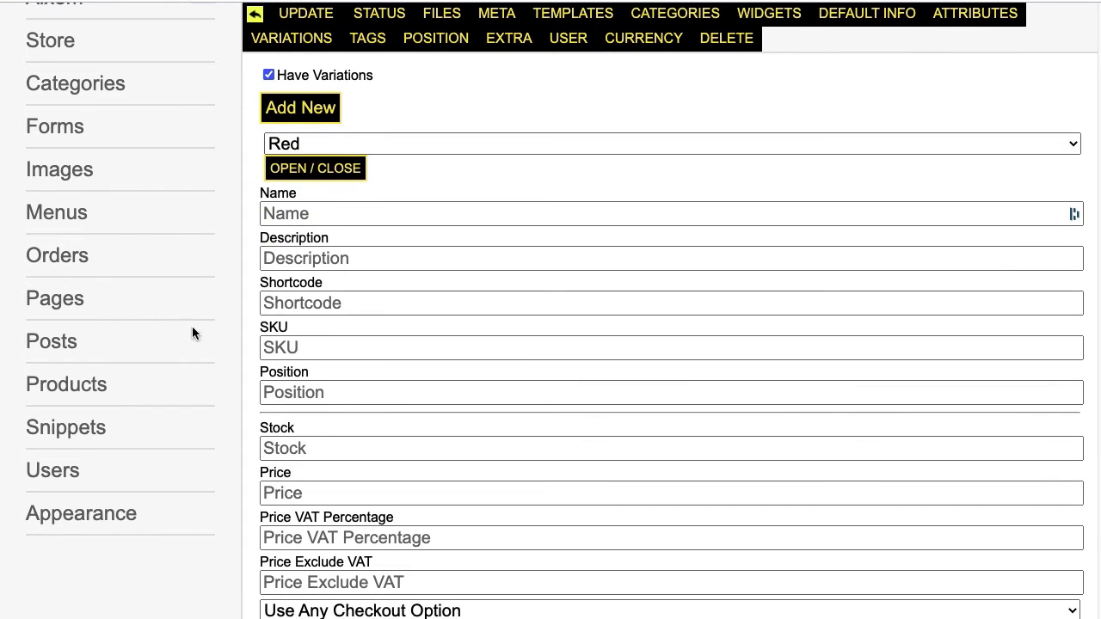
click(318, 349)
text(AKIU1729)
scroll(276, 327, down, 5)
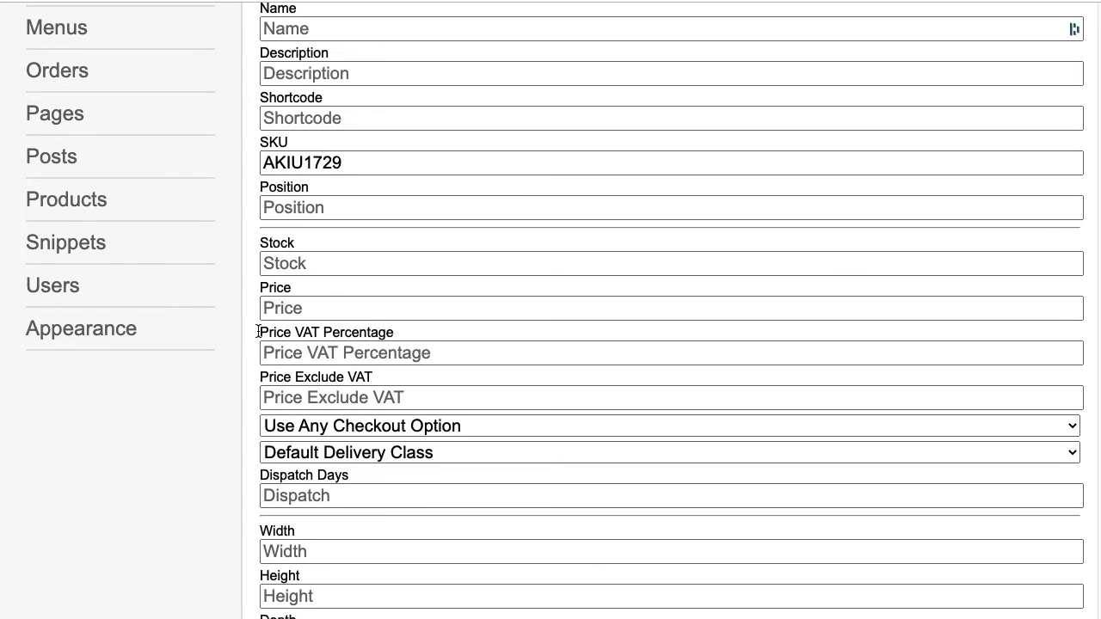
click(287, 254)
text(10)
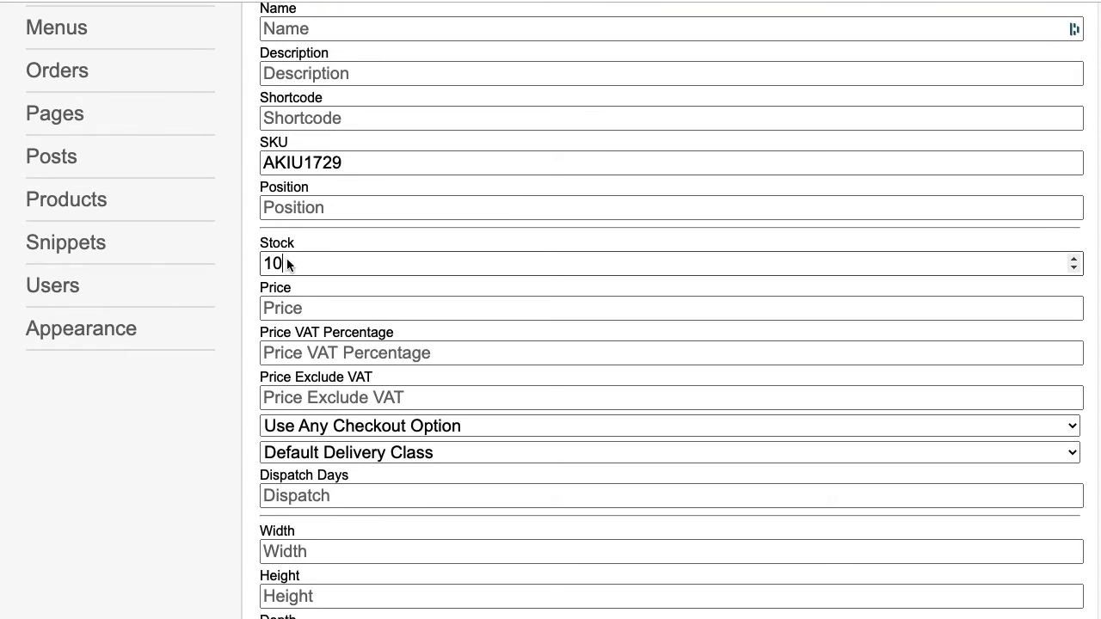
click(309, 303)
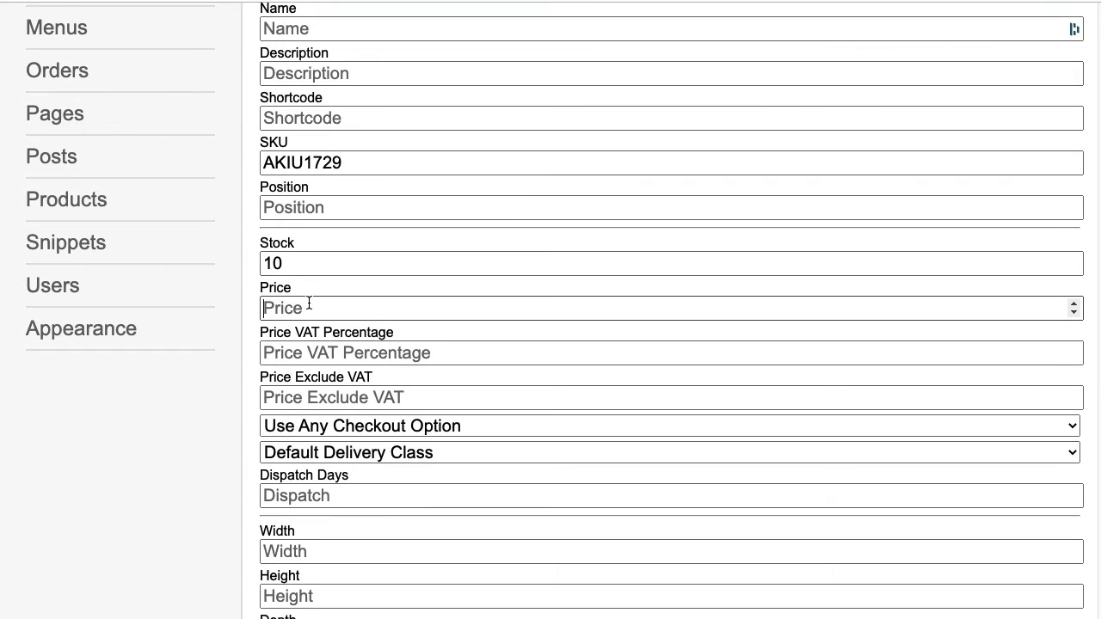
text(20)
Review the Red variation's remaining fields and compare its Point fields with the product's own extra fields
scroll(388, 418, down, 3)
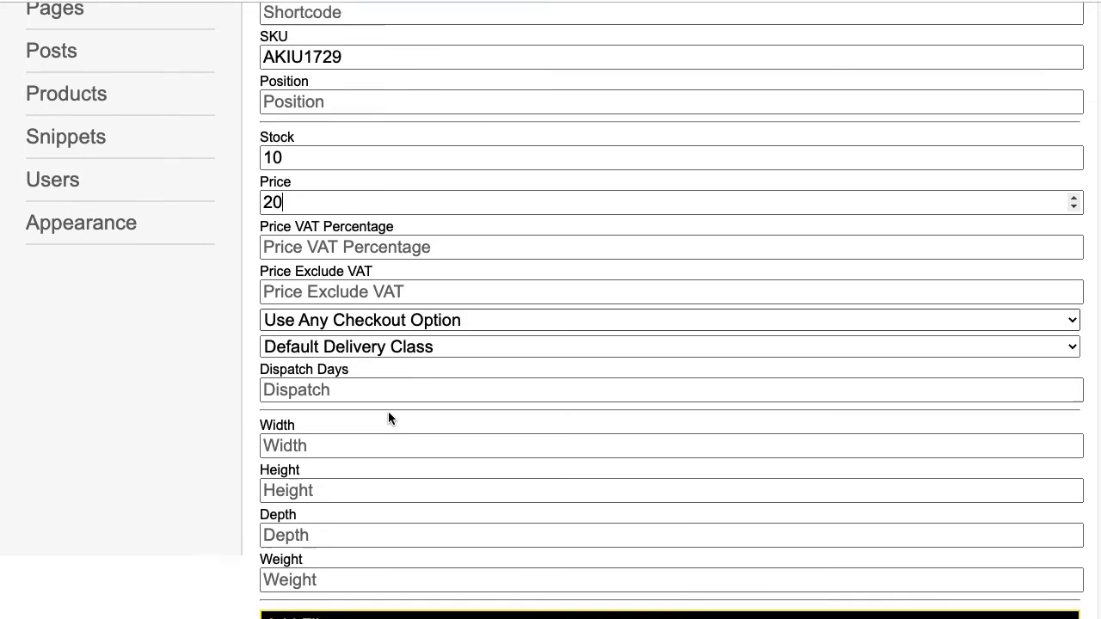
scroll(388, 418, down, 4)
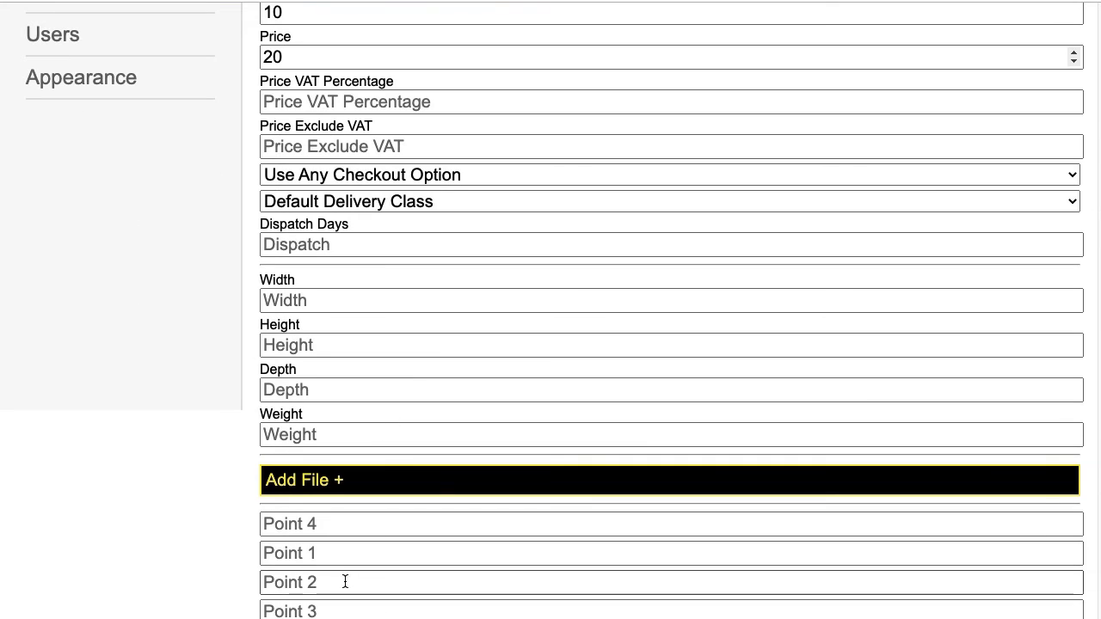
click(345, 557)
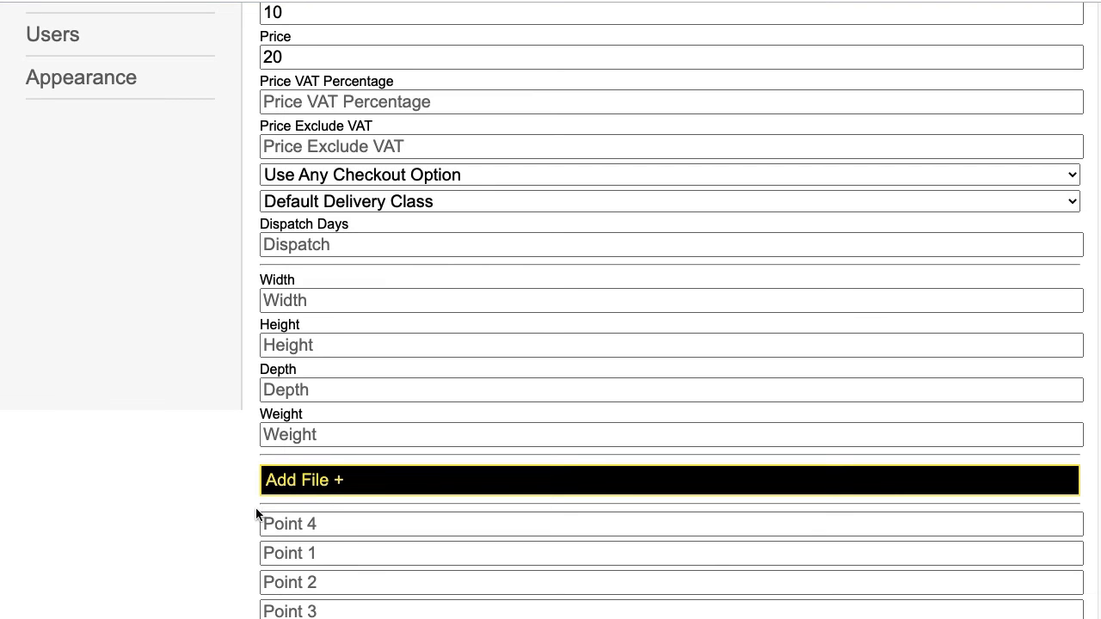
scroll(253, 507, up, 6)
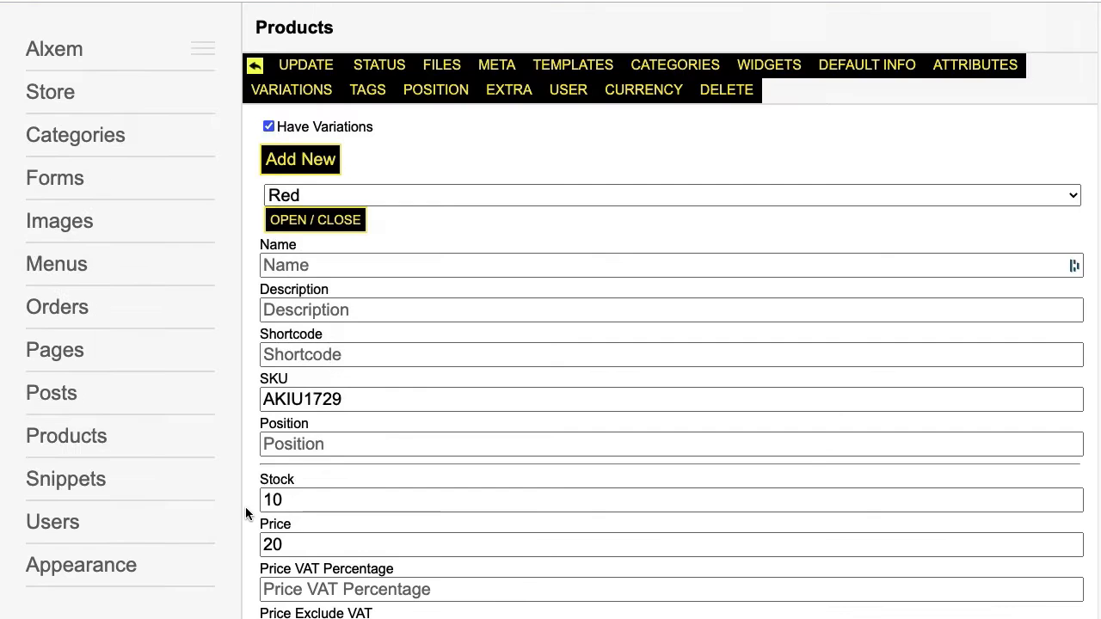
click(503, 97)
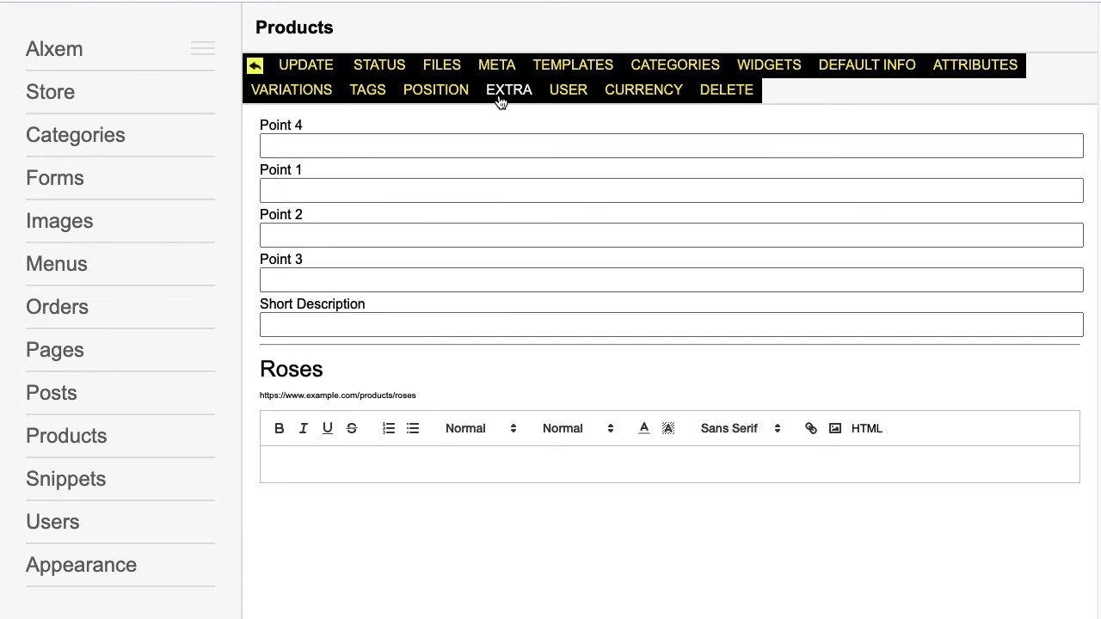
click(503, 101)
scroll(408, 224, down, 1)
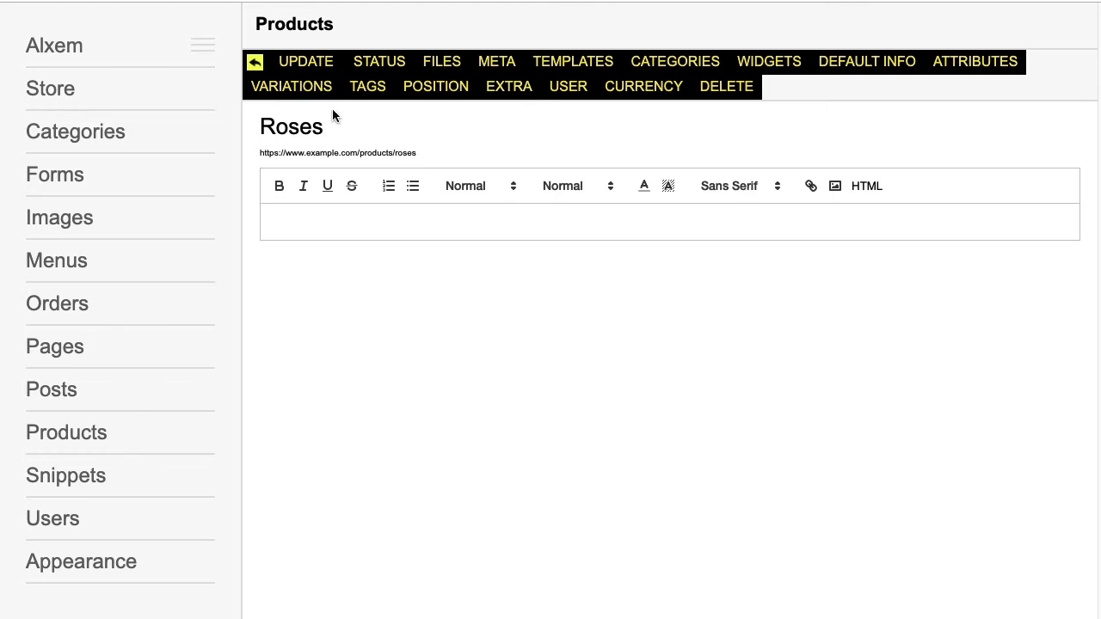
Upload red-roses-close.jpg to the Images files while adding a file to the Red variation
click(297, 90)
scroll(353, 276, down, 6)
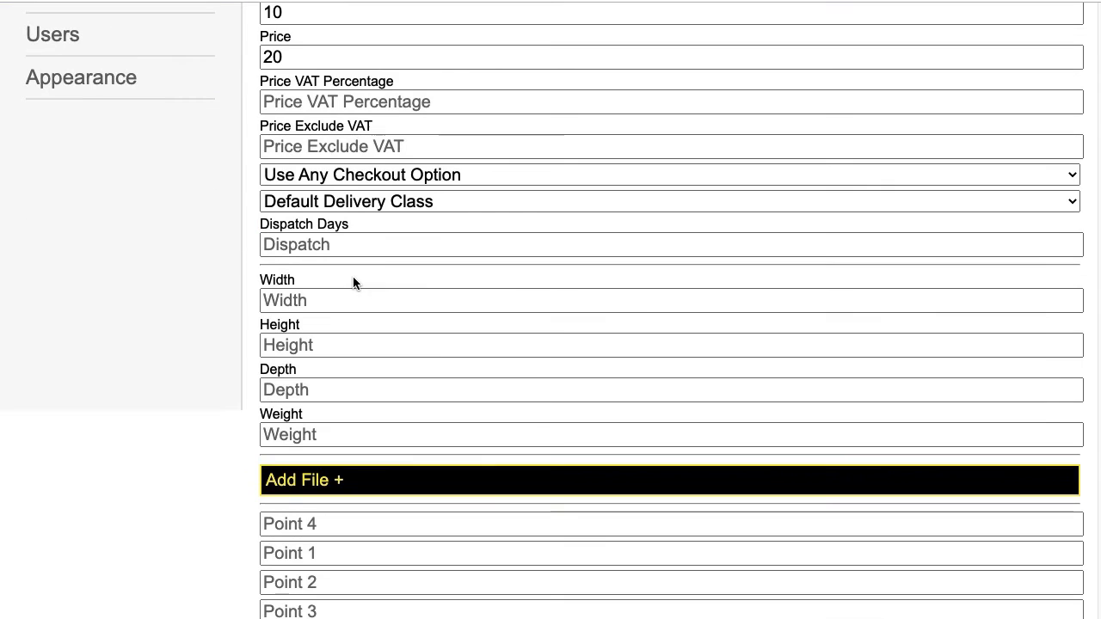
click(309, 480)
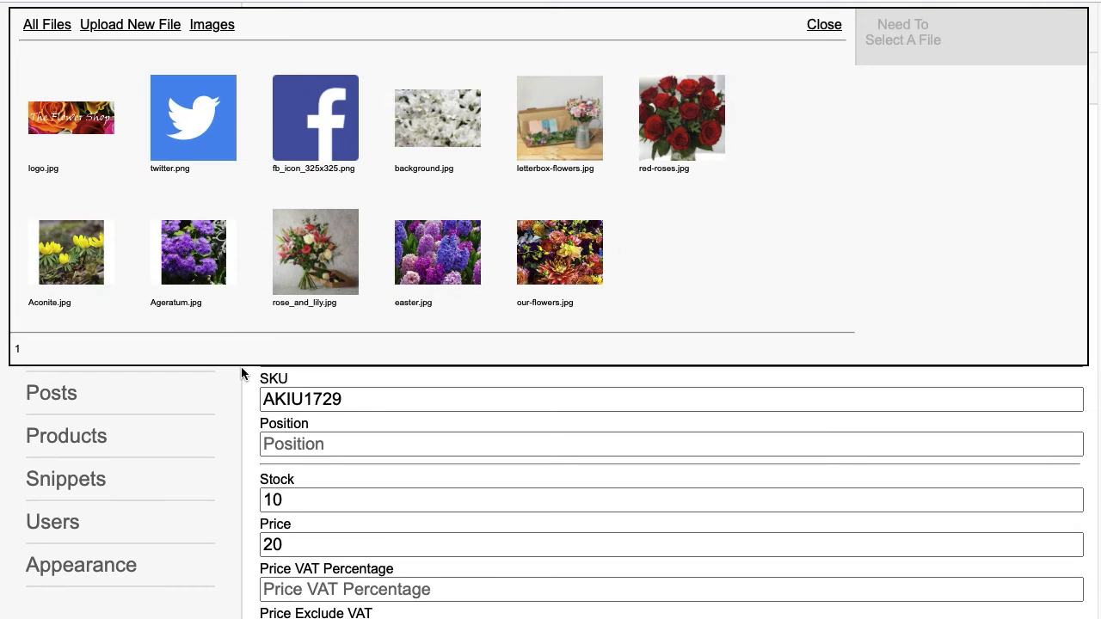
click(125, 33)
click(372, 96)
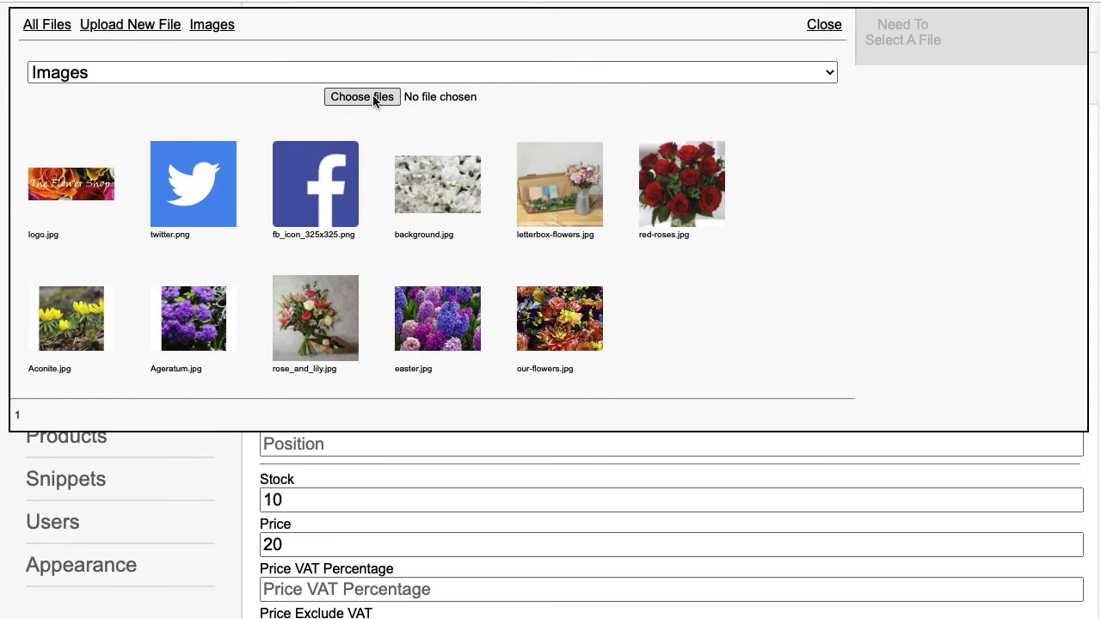
drag(527, 342, 528, 438)
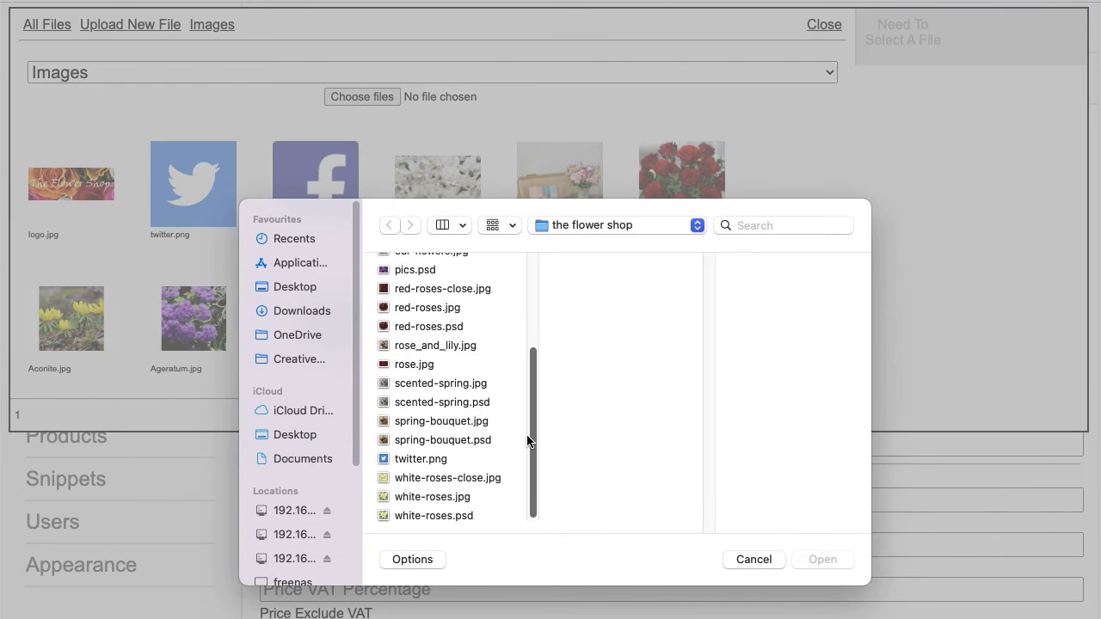
click(446, 287)
click(821, 560)
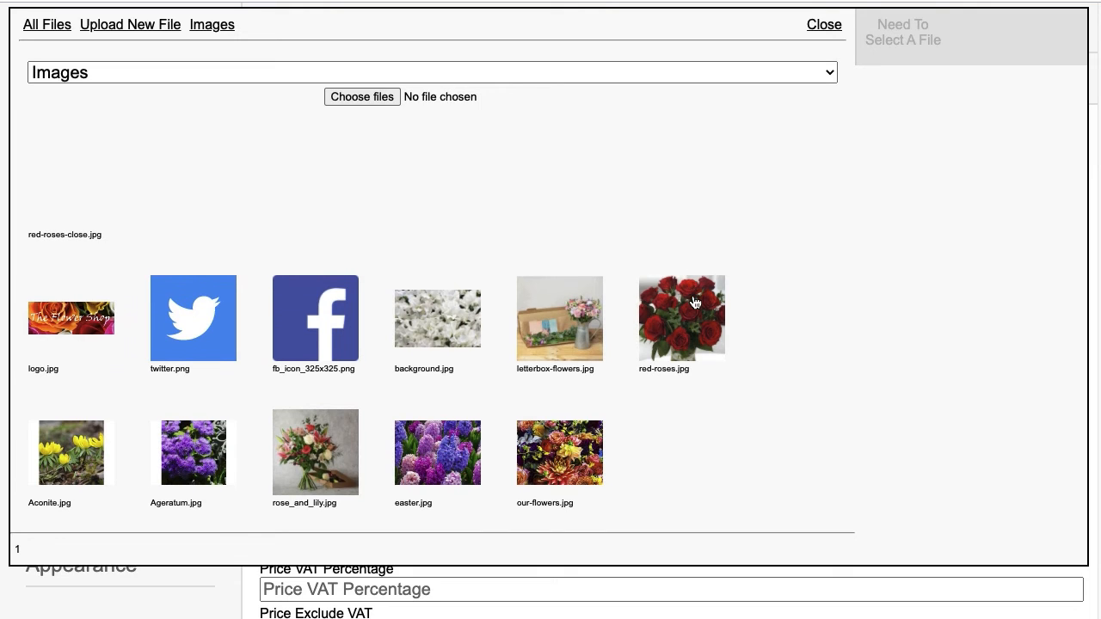
Attach red-roses.jpg to the Red variation and set its image position to 1
click(695, 319)
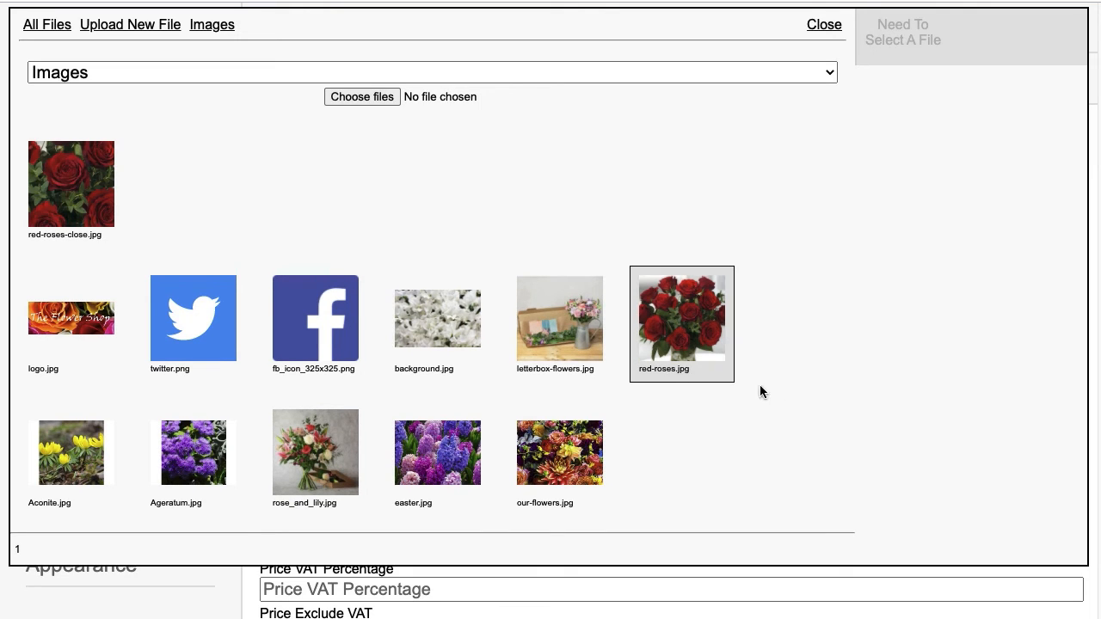
click(1051, 539)
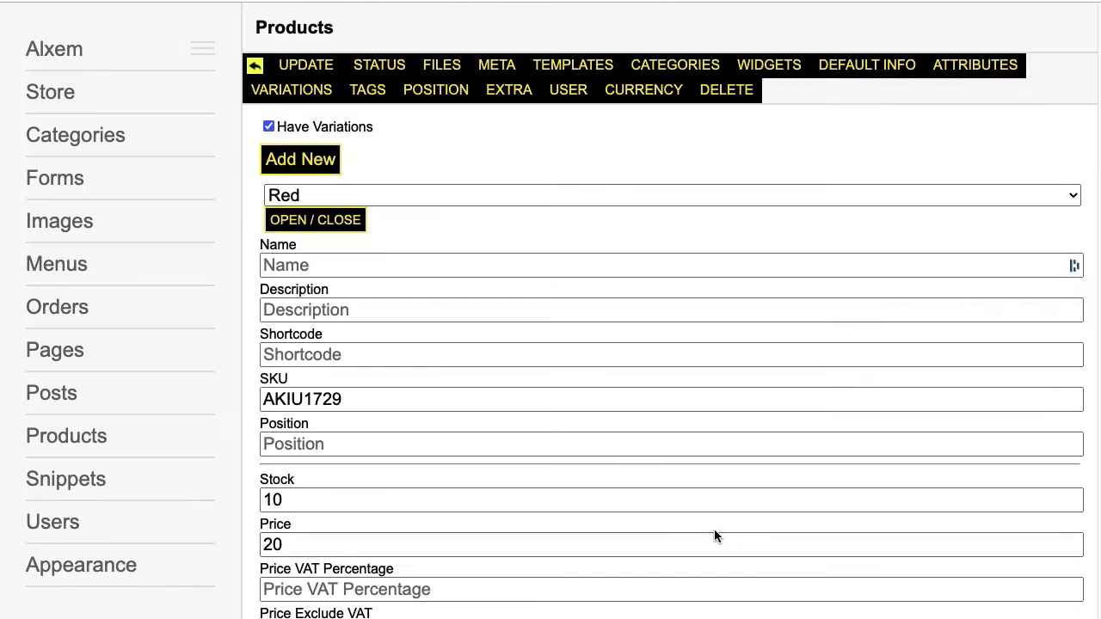
scroll(688, 533, down, 10)
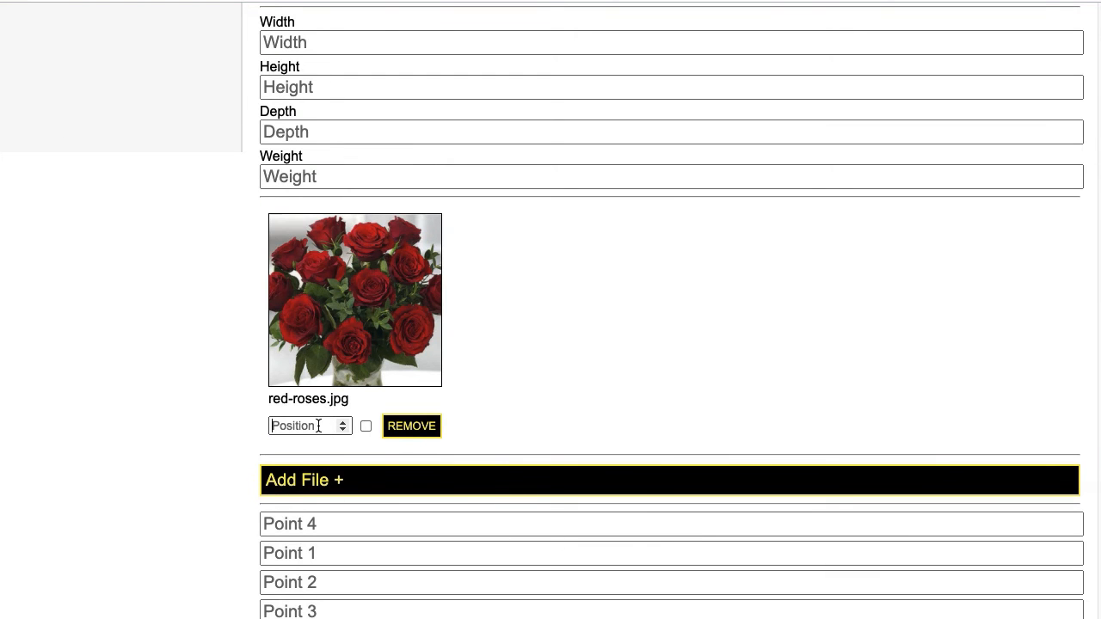
text(1)
scroll(217, 430, up, 4)
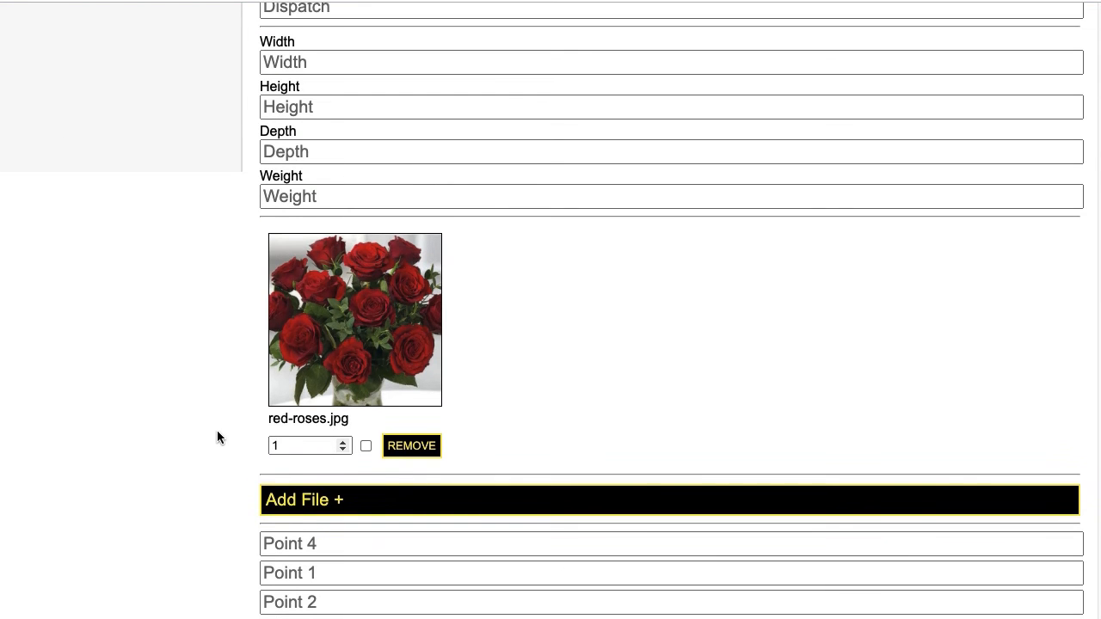
scroll(219, 424, up, 8)
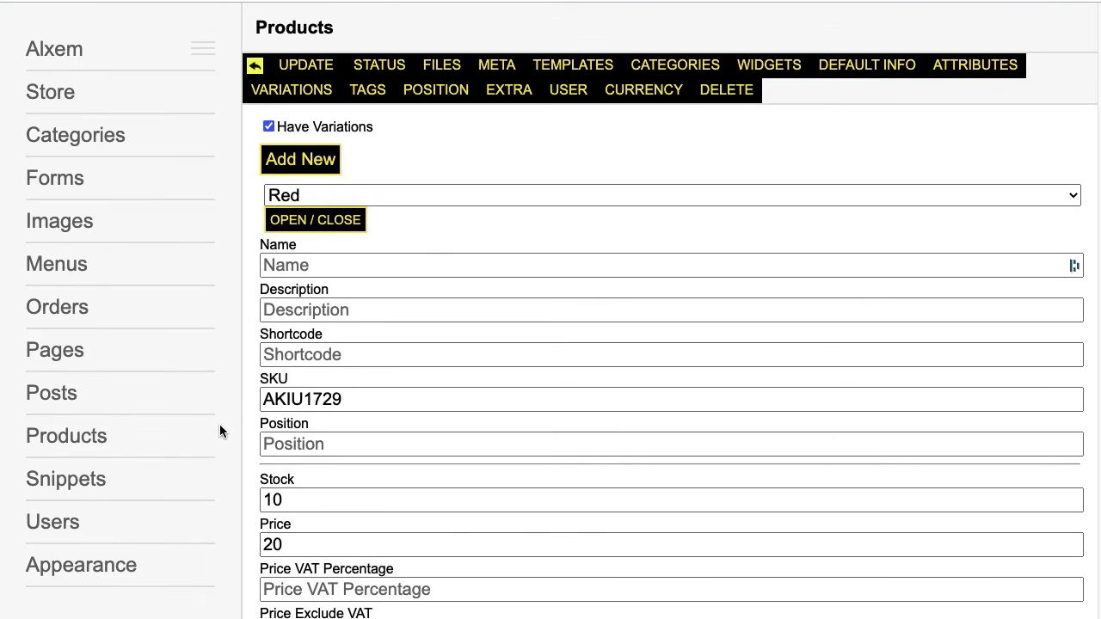
Attach red-roses-close.jpg to the Red variation and set its image position to 0
scroll(220, 424, down, 10)
click(499, 477)
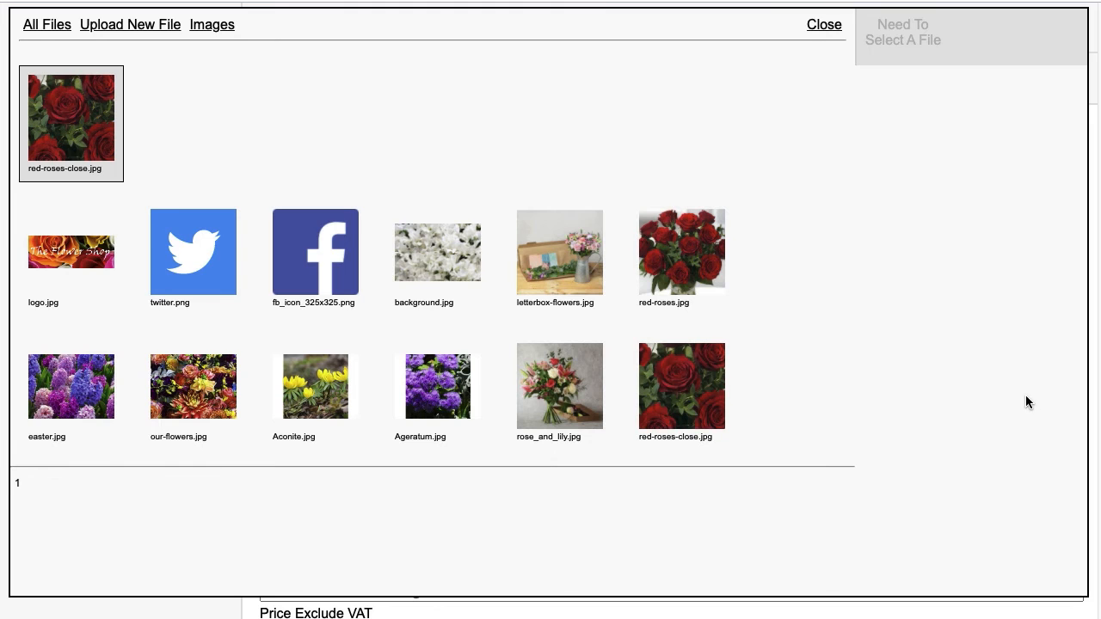
click(1047, 535)
scroll(711, 390, down, 10)
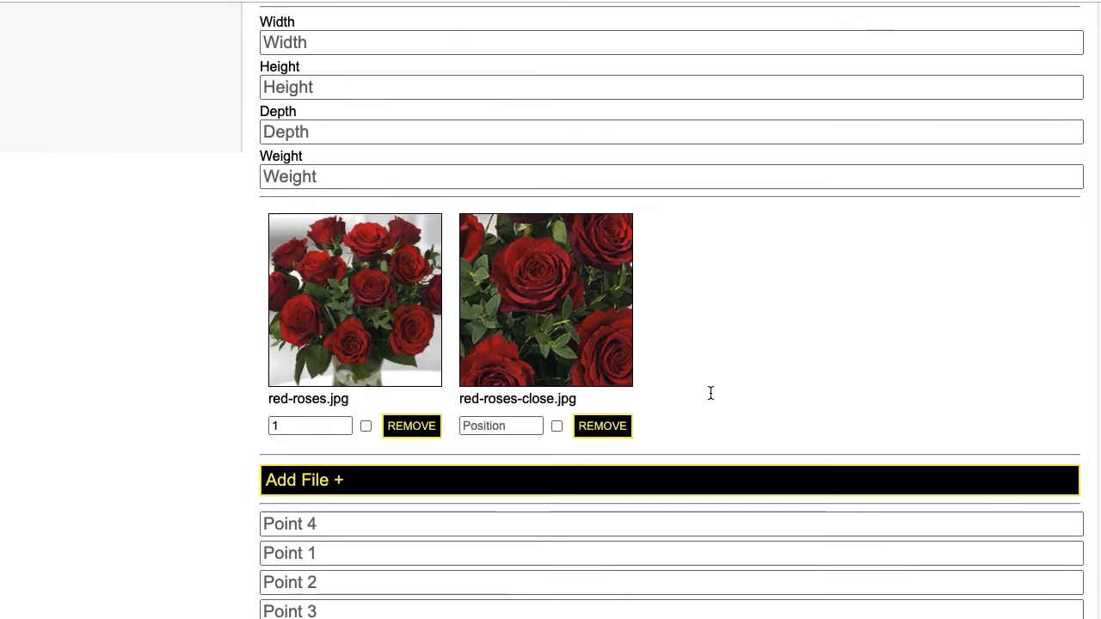
click(492, 418)
text(0)
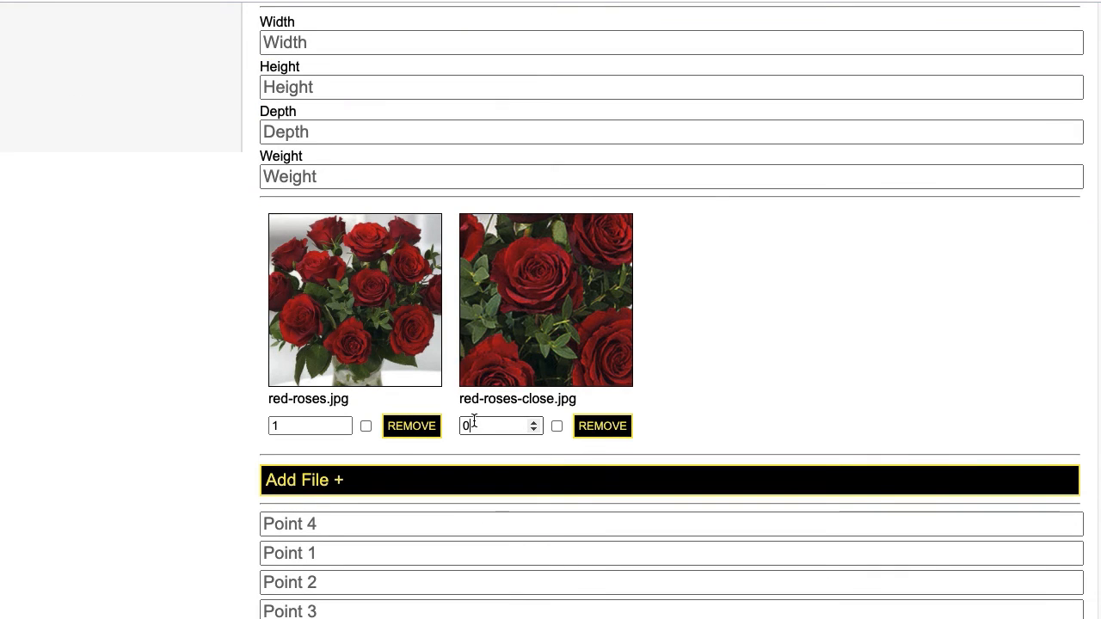
Save the Roses product and reload its page in the storefront
scroll(128, 373, up, 15)
click(301, 65)
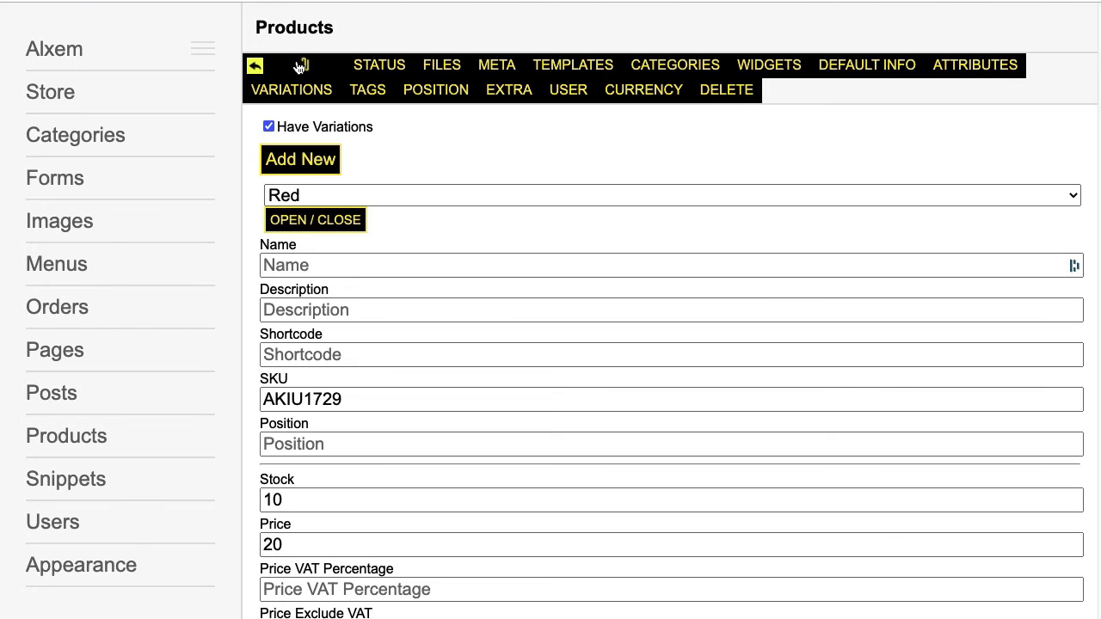
click(216, 190)
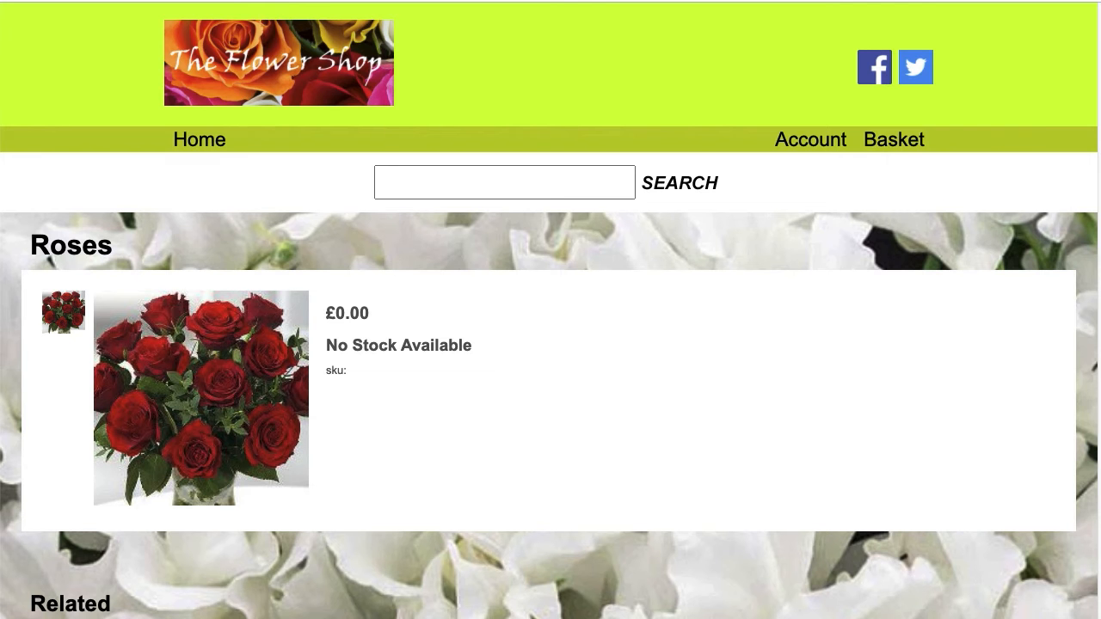
key(super+r)
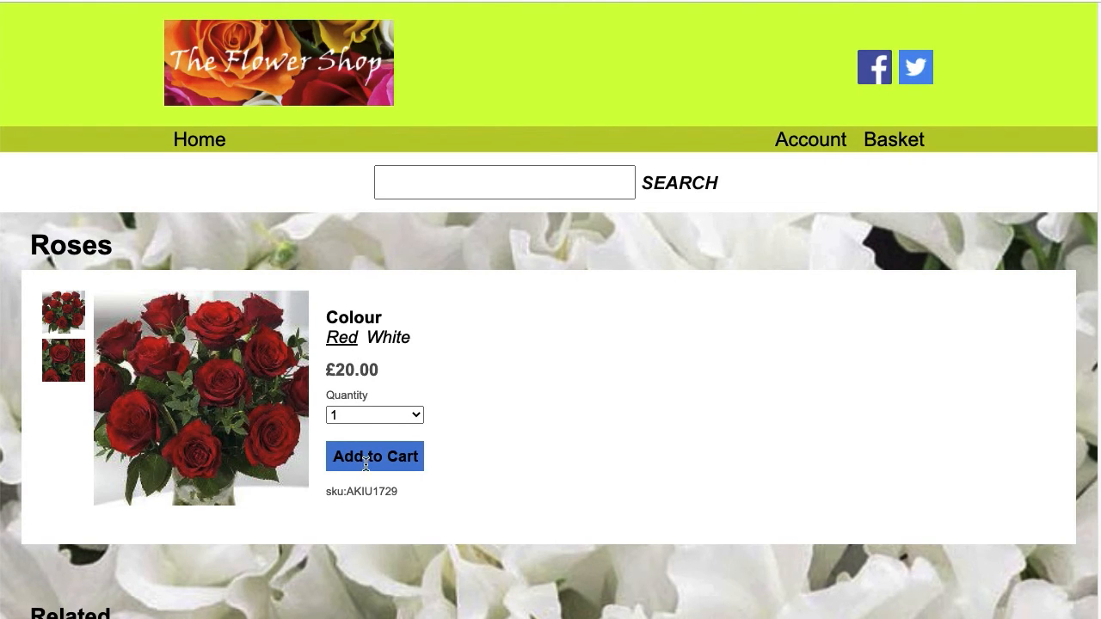
Switch the Roses storefront page between the Red and White colours to compare the two options
click(392, 340)
click(348, 338)
click(386, 342)
click(354, 342)
click(379, 342)
click(348, 343)
click(389, 342)
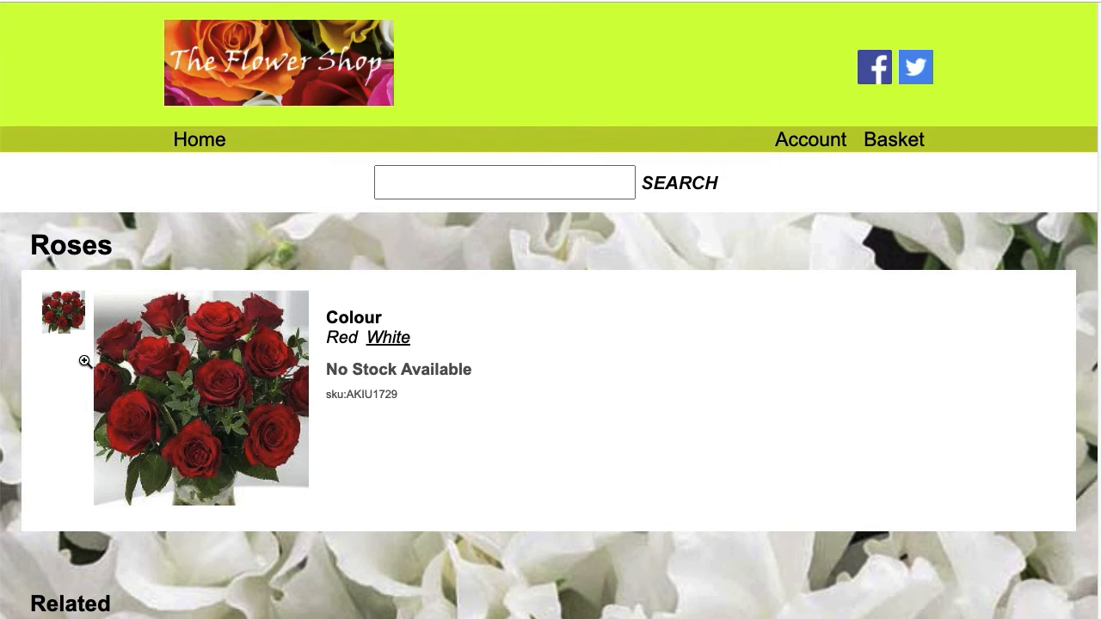
click(346, 343)
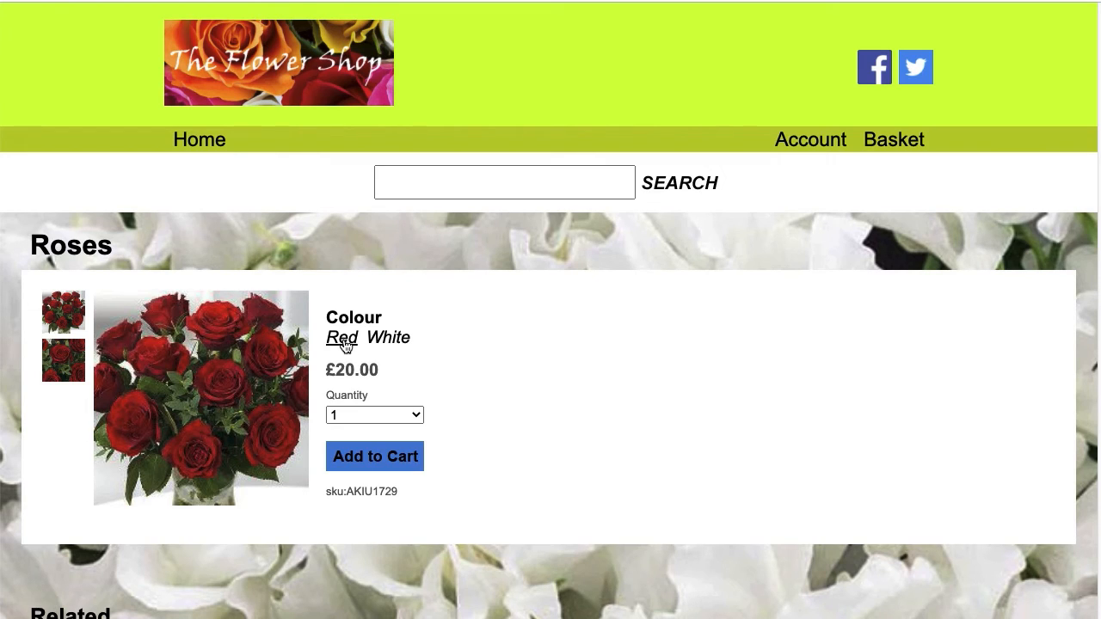
View both gallery images of the Red option, and check the White and Red colour options again
click(76, 370)
click(69, 327)
click(67, 364)
click(76, 321)
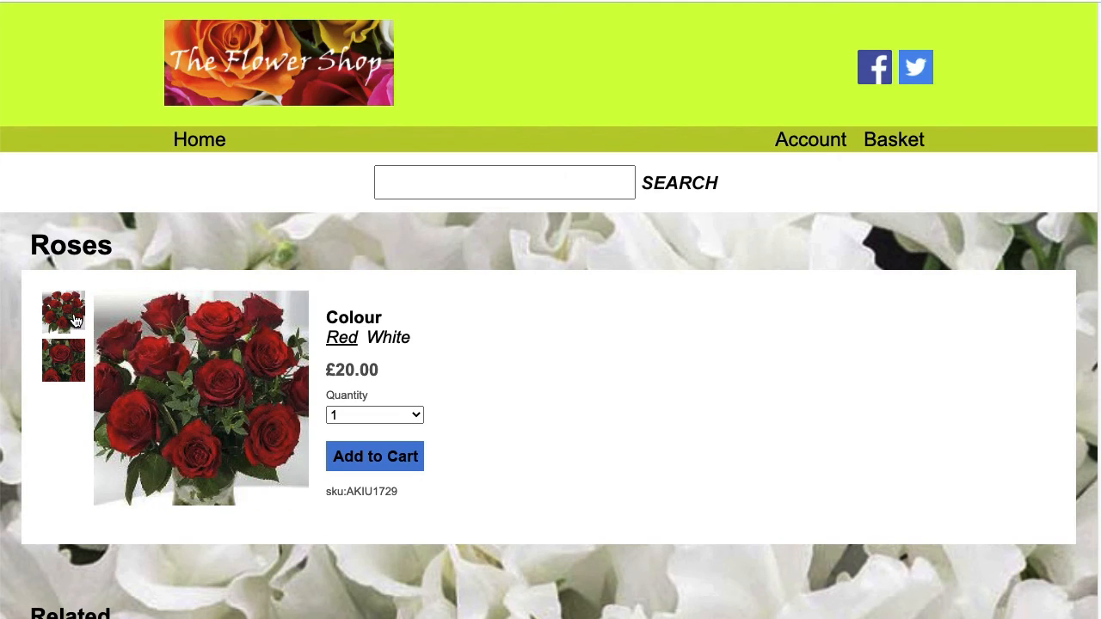
click(69, 364)
click(74, 312)
click(391, 340)
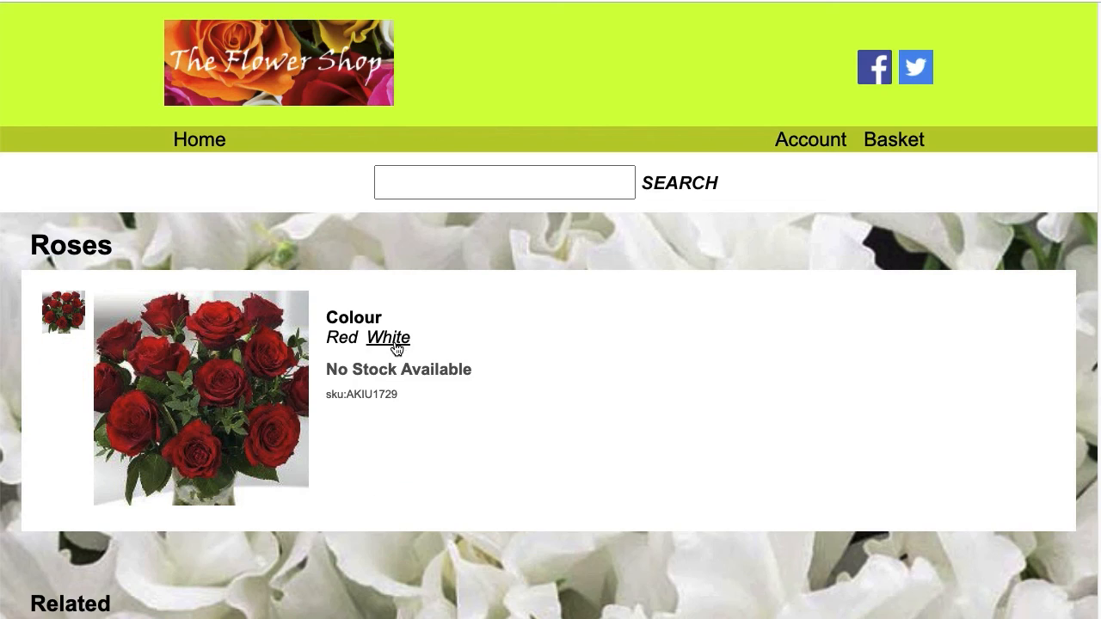
click(349, 342)
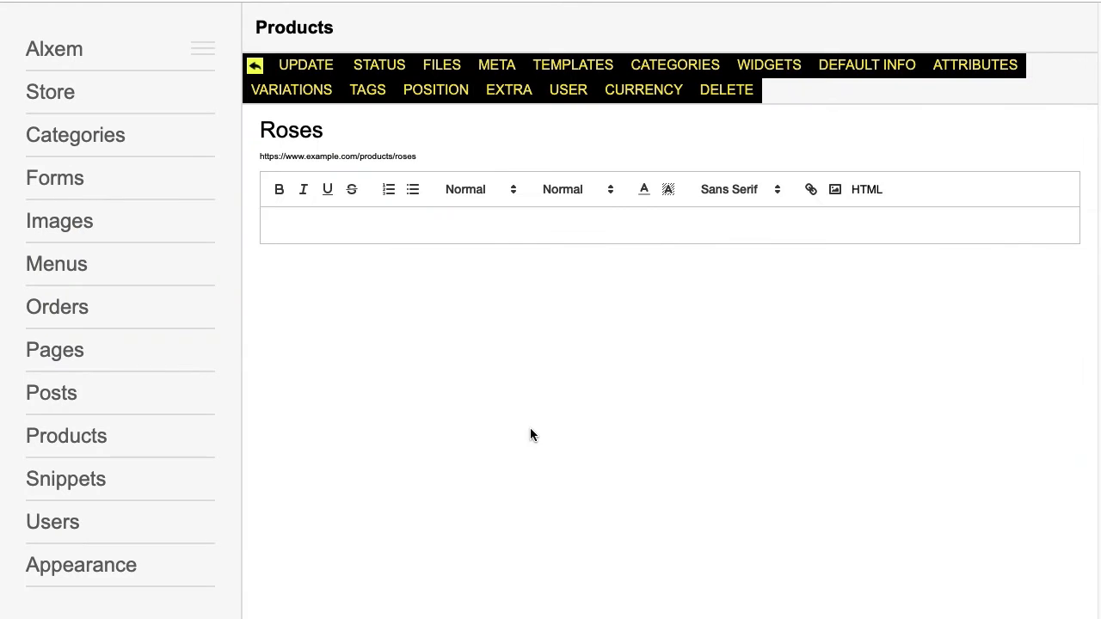
Add a second variation to the Roses product with its colour set to White
click(289, 91)
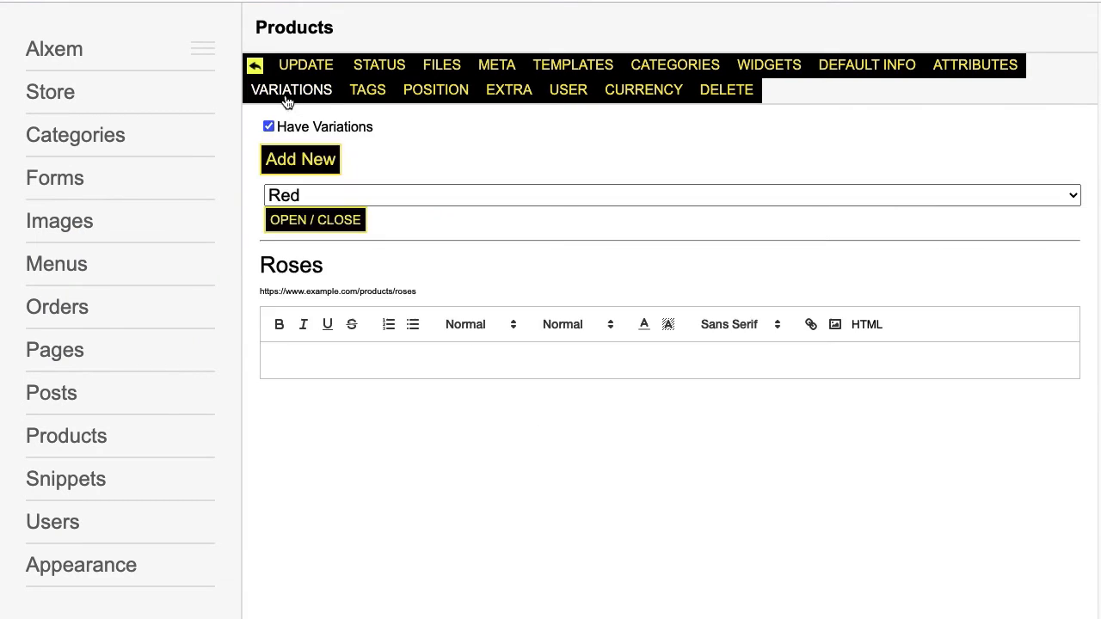
click(303, 161)
click(325, 253)
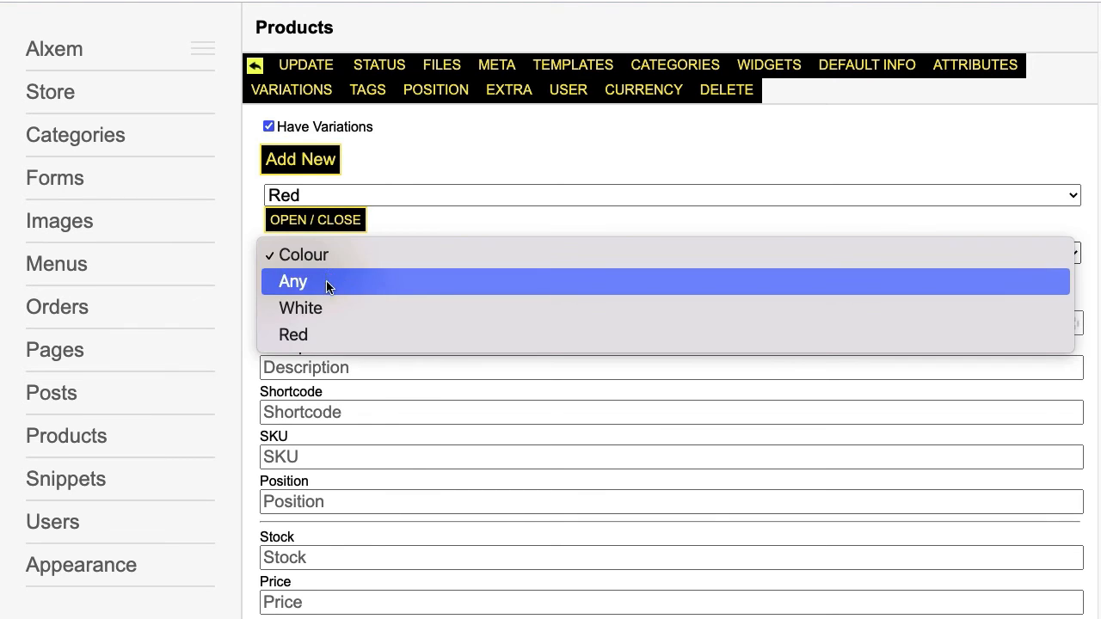
click(326, 305)
Set the White variation's price to 19.99, stock to 10 and SKU to AJES3435
scroll(336, 337, down, 5)
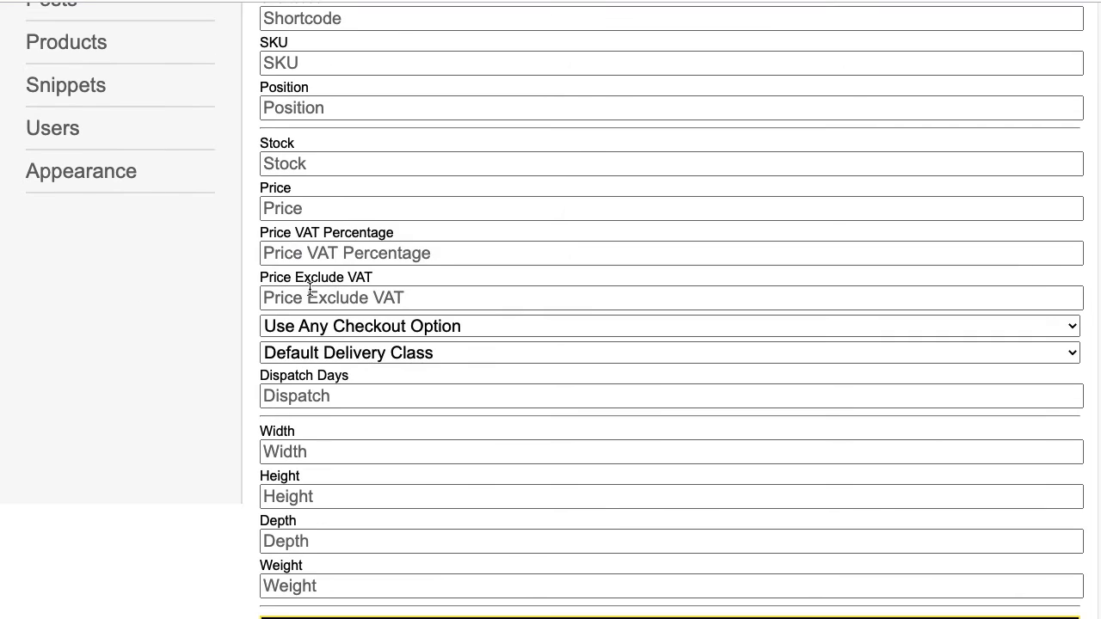
scroll(320, 258, up, 2)
click(307, 337)
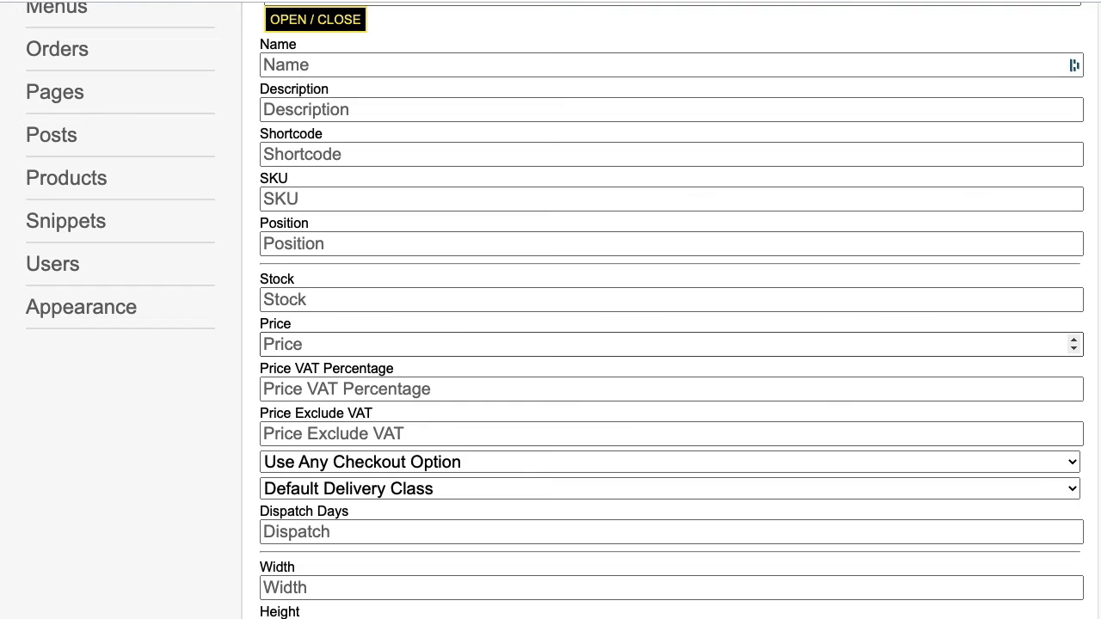
text(19.99)
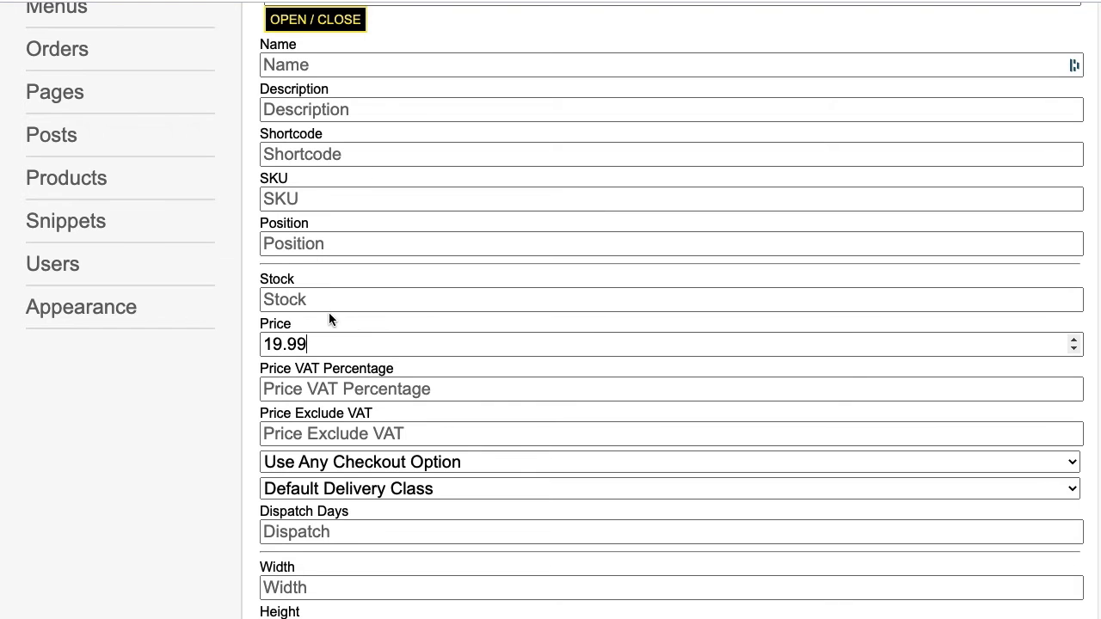
click(314, 291)
text(10)
scroll(296, 315, up, 1)
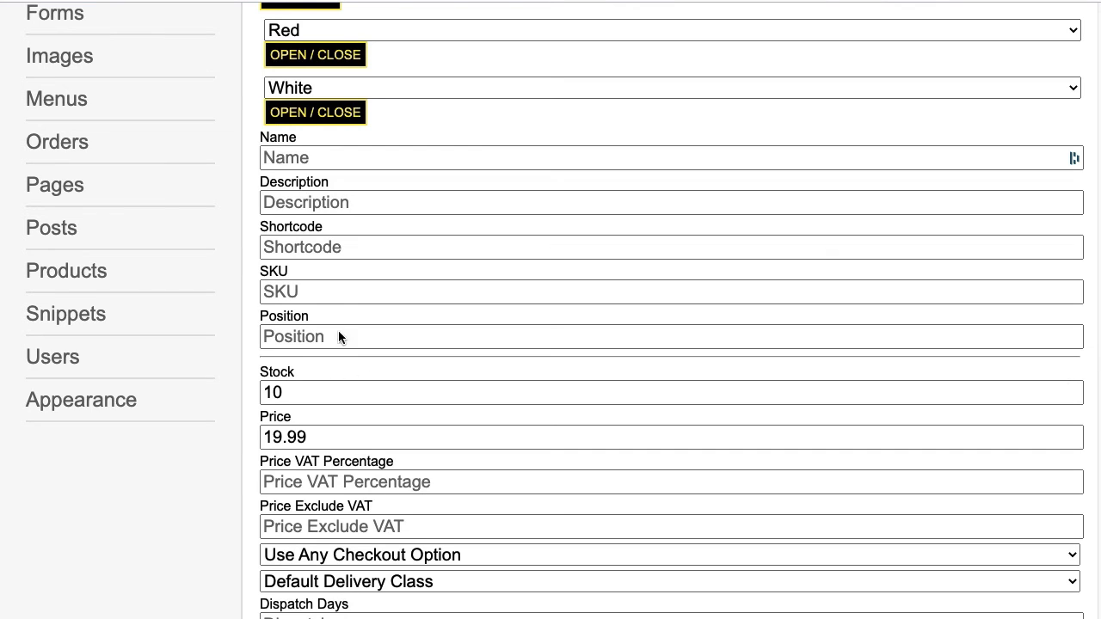
click(305, 292)
text(AJES3435)
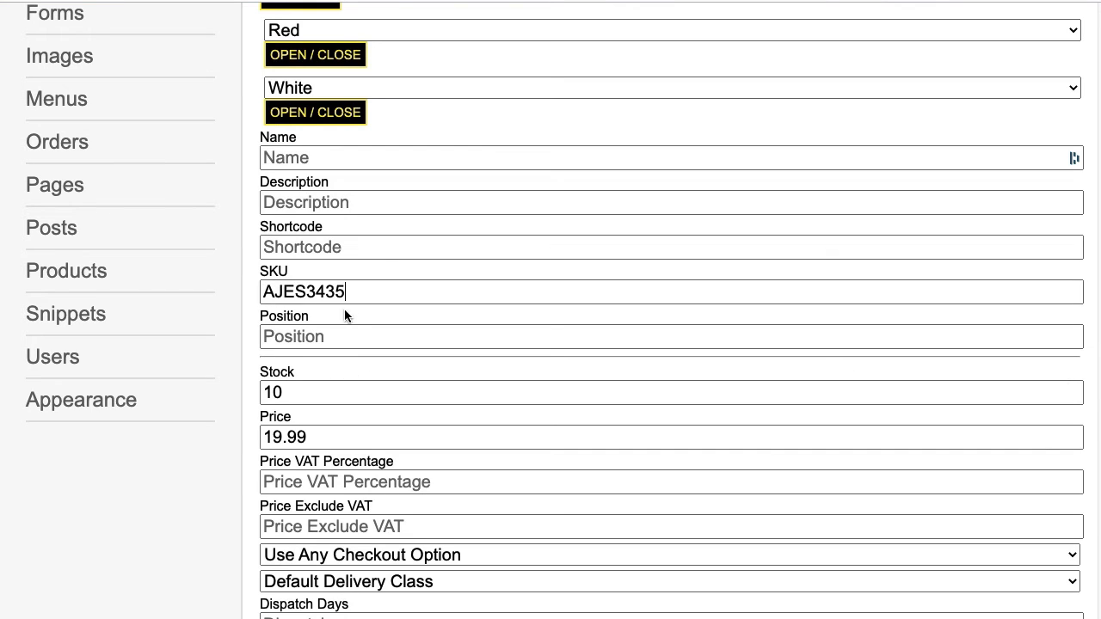
Upload white-roses.jpg and white-roses-close.jpg from the flower shop folder through the White variation's file picker
scroll(345, 314, down, 4)
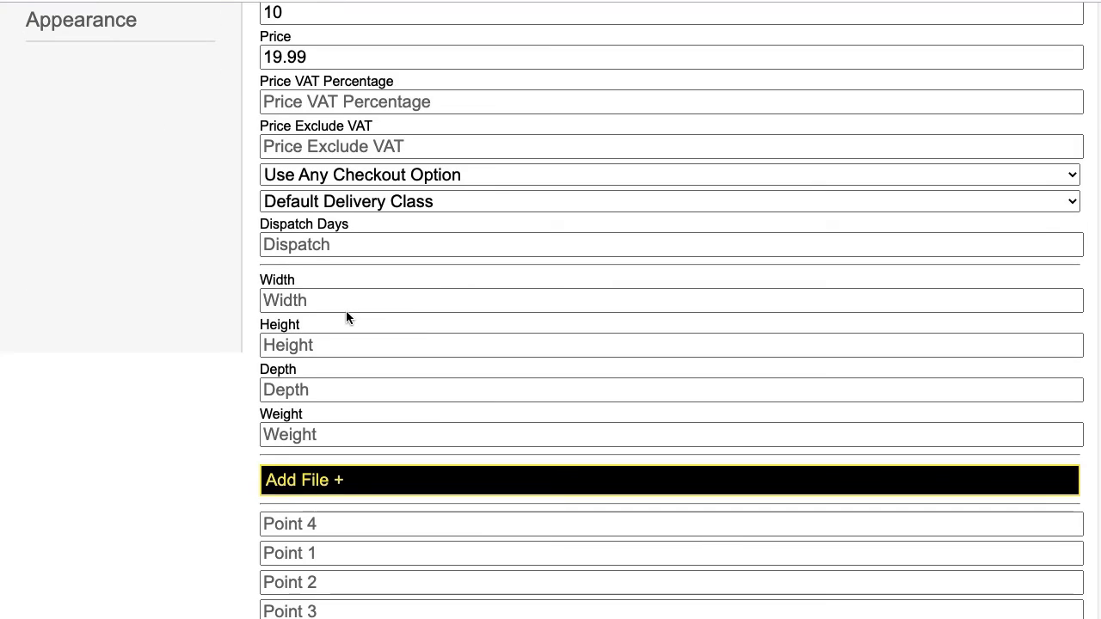
click(348, 497)
click(125, 25)
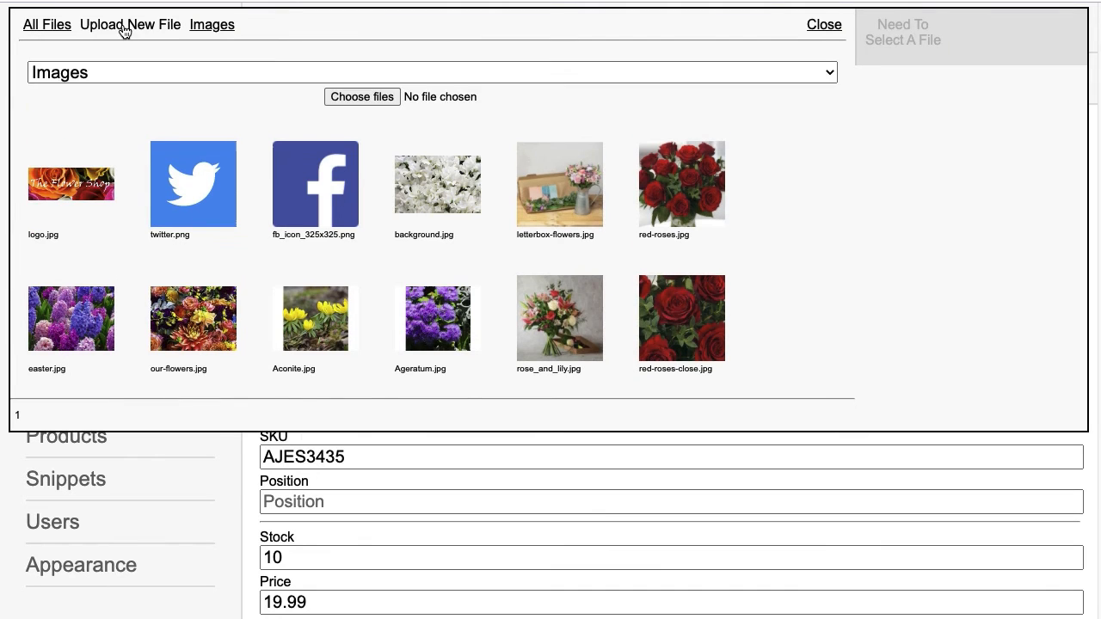
click(389, 99)
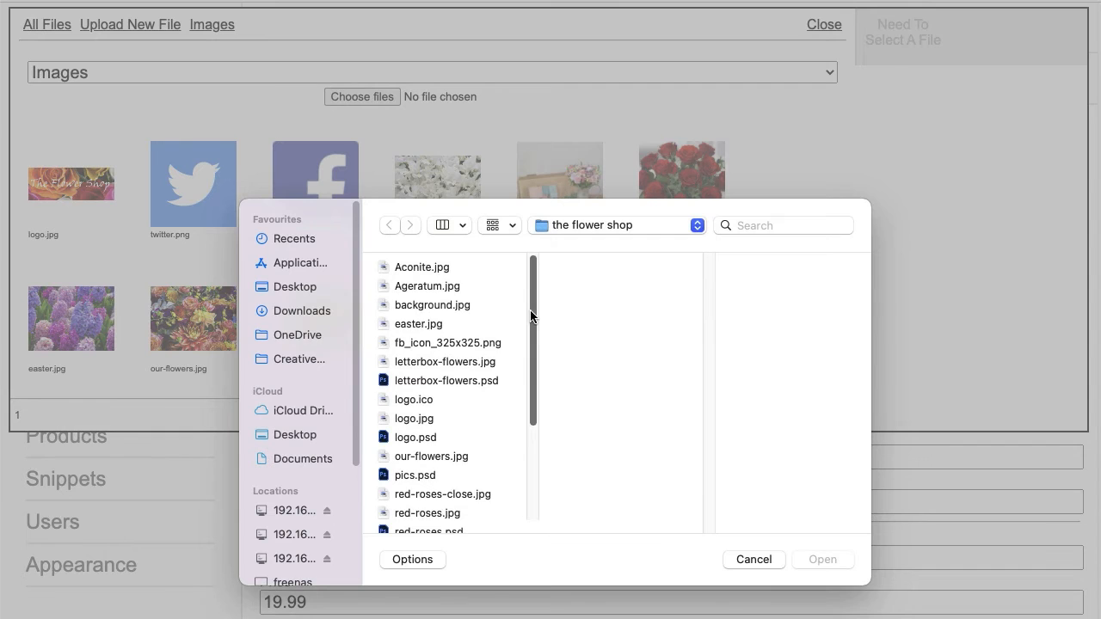
scroll(514, 463, down, 5)
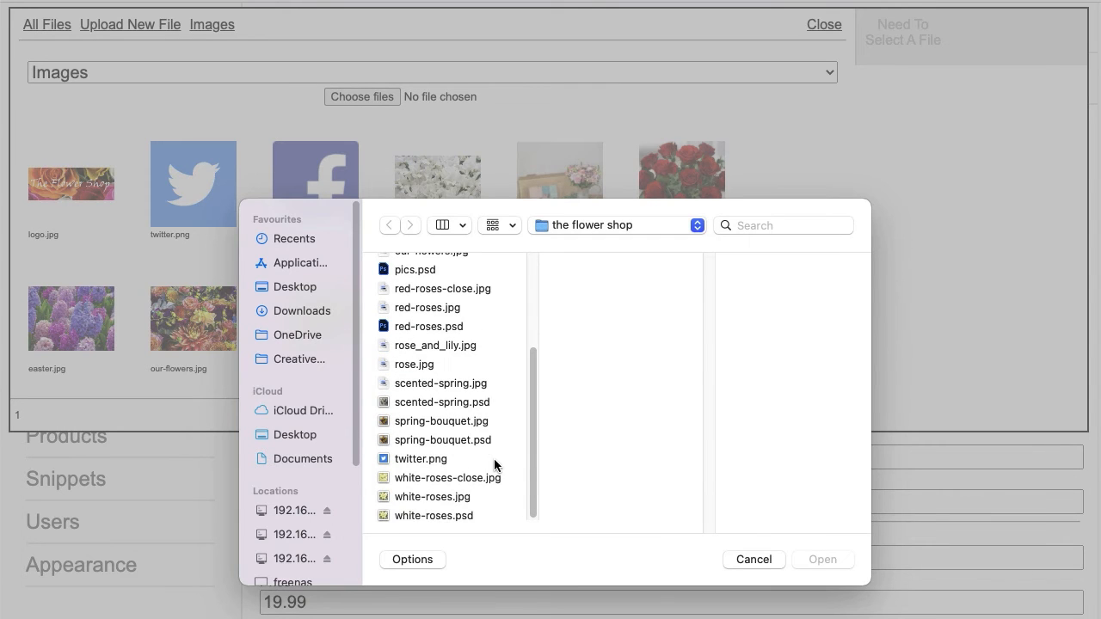
double_click(452, 499)
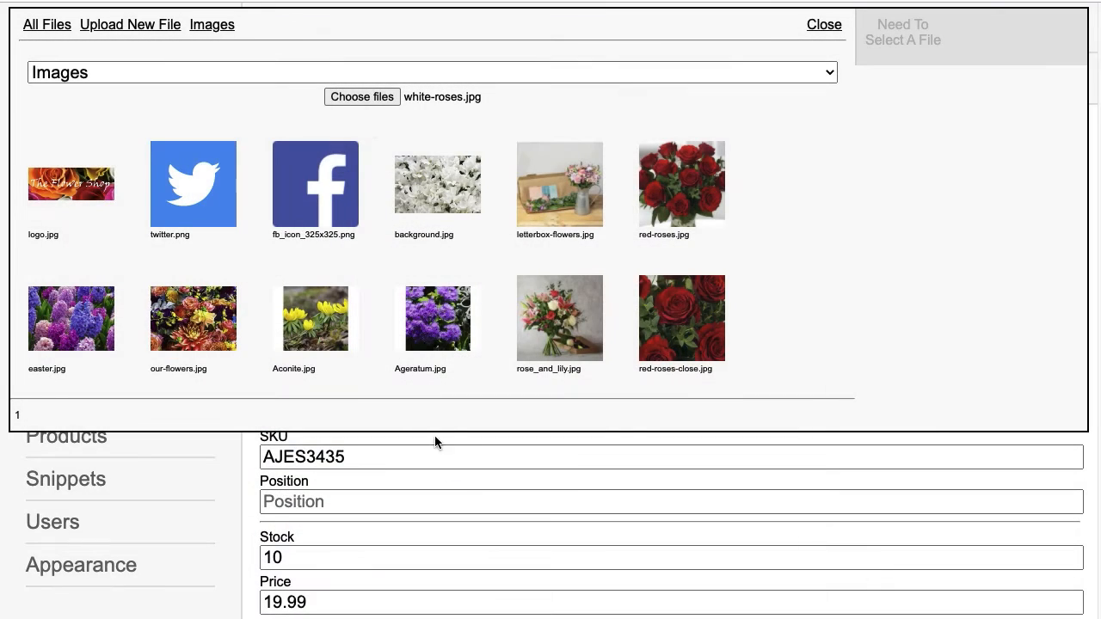
click(382, 100)
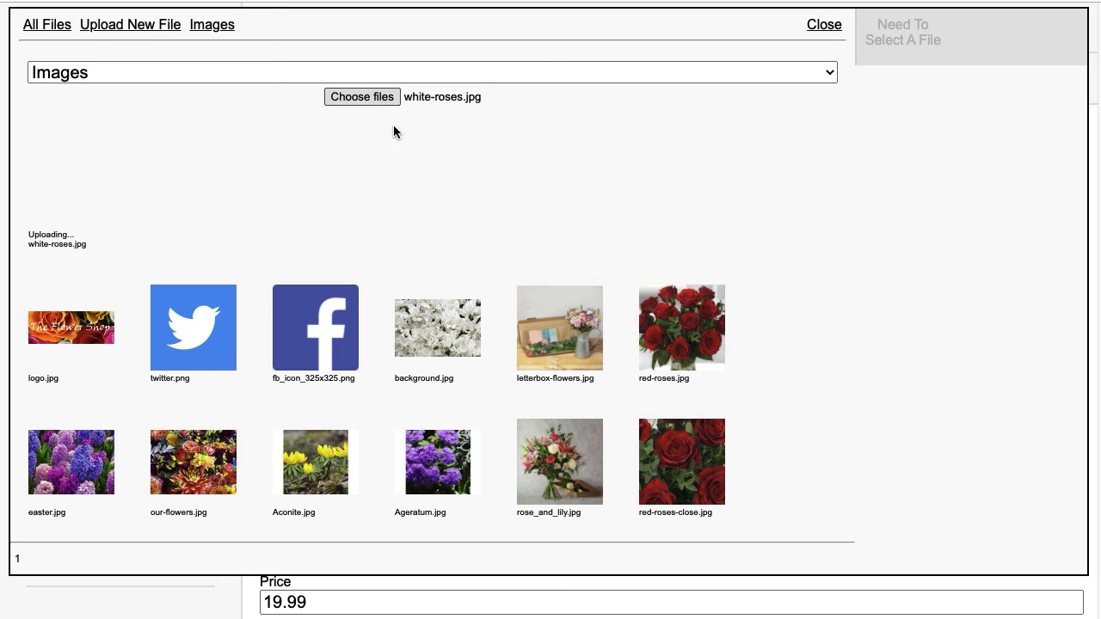
drag(529, 369, 532, 524)
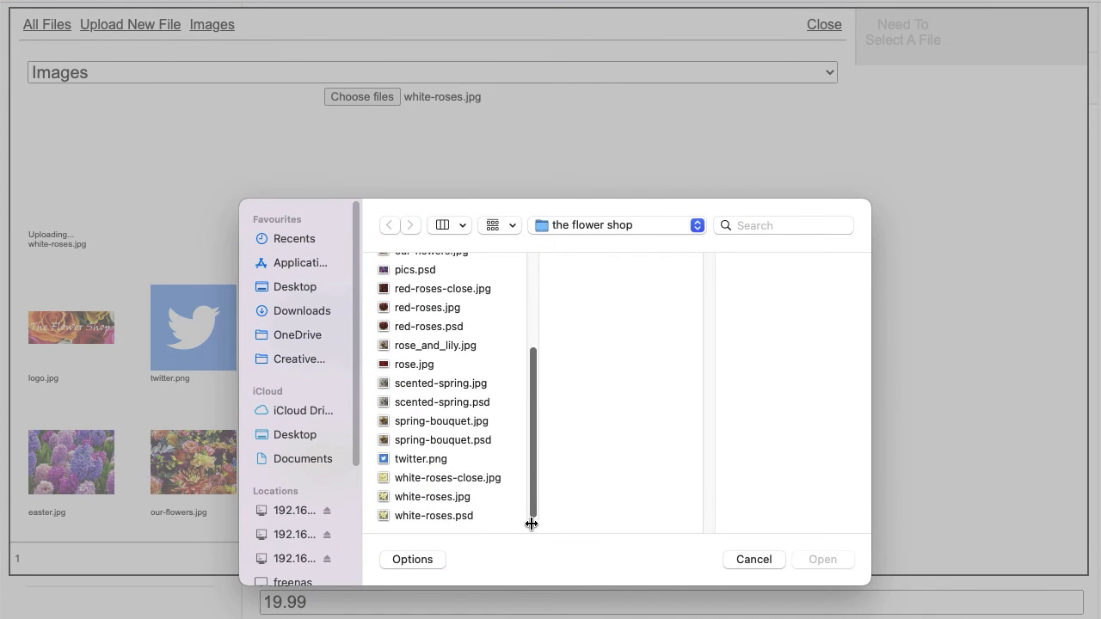
double_click(473, 480)
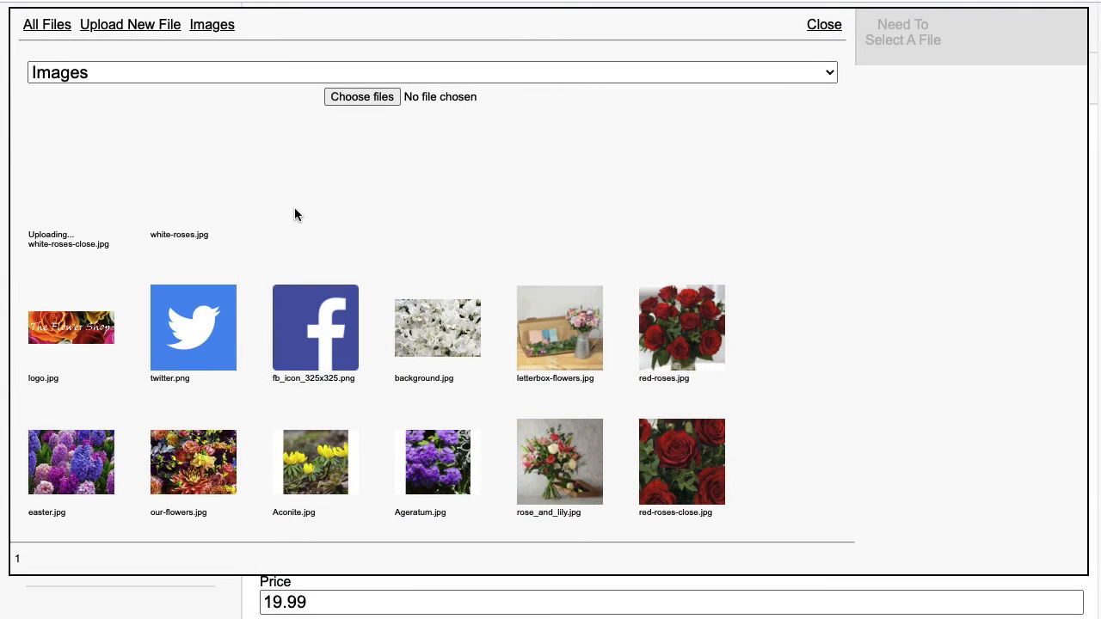
Attach the uploaded white-roses.jpg and white-roses-close.jpg images to the White variation
click(196, 210)
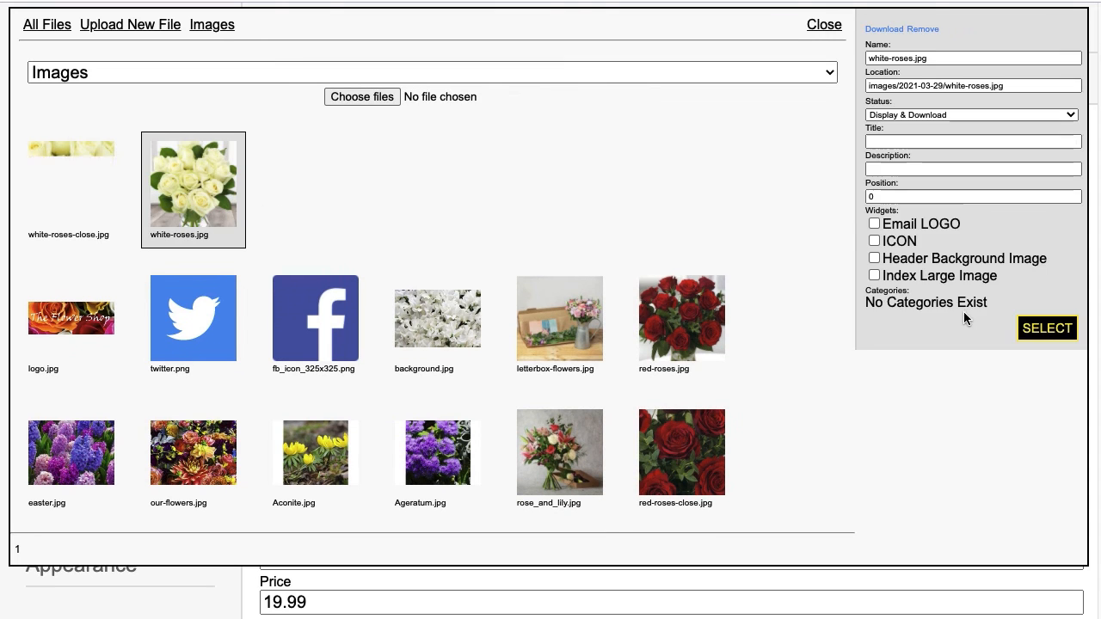
click(1047, 544)
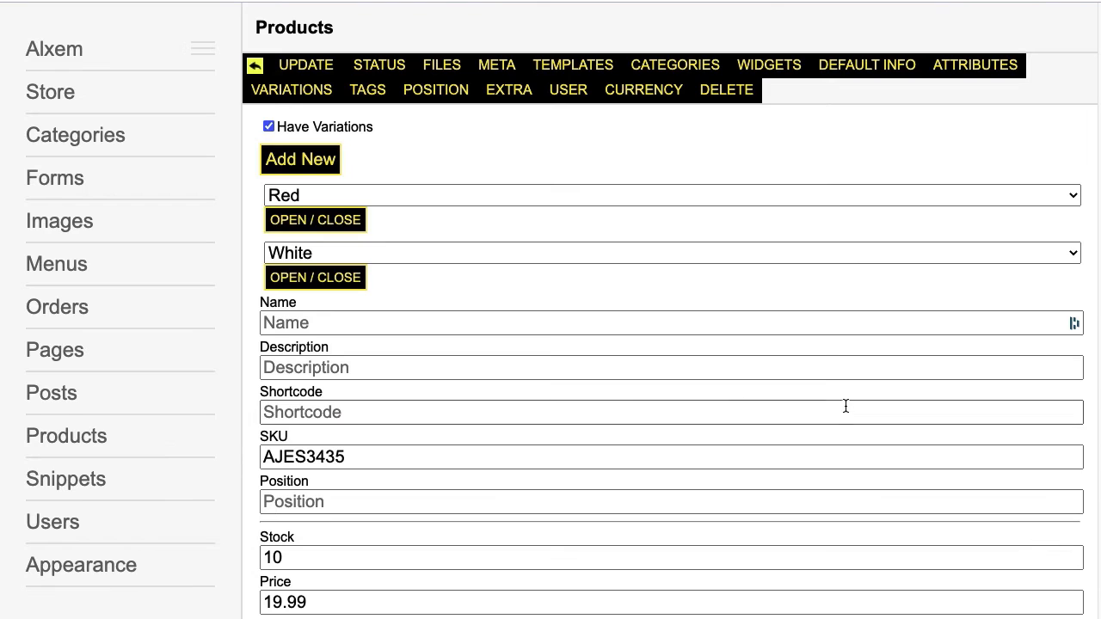
scroll(731, 400, down, 10)
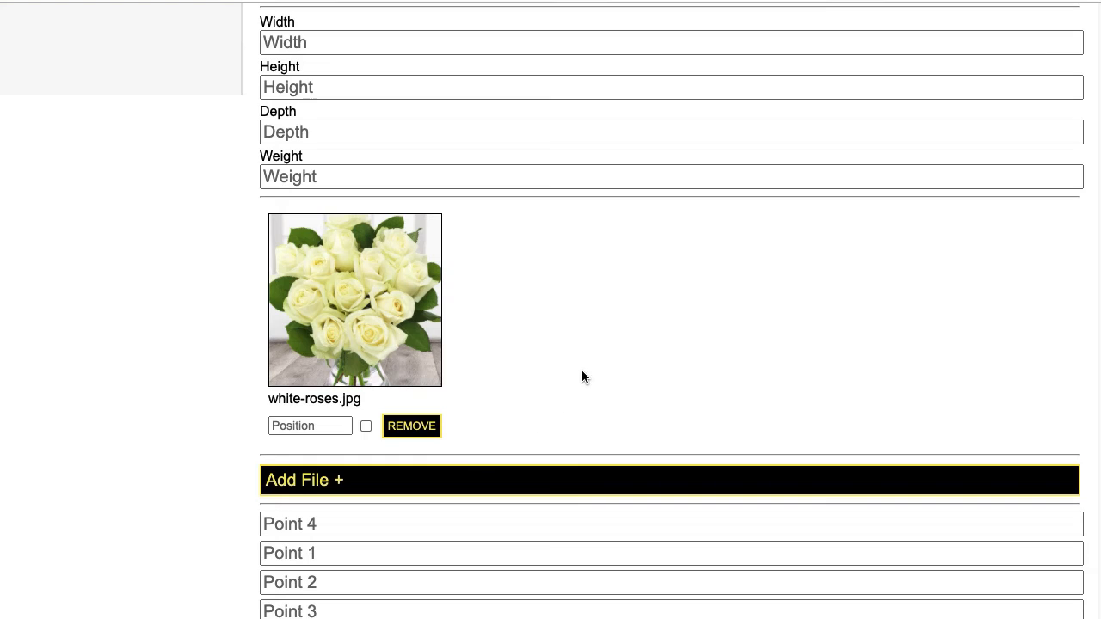
click(568, 481)
click(69, 137)
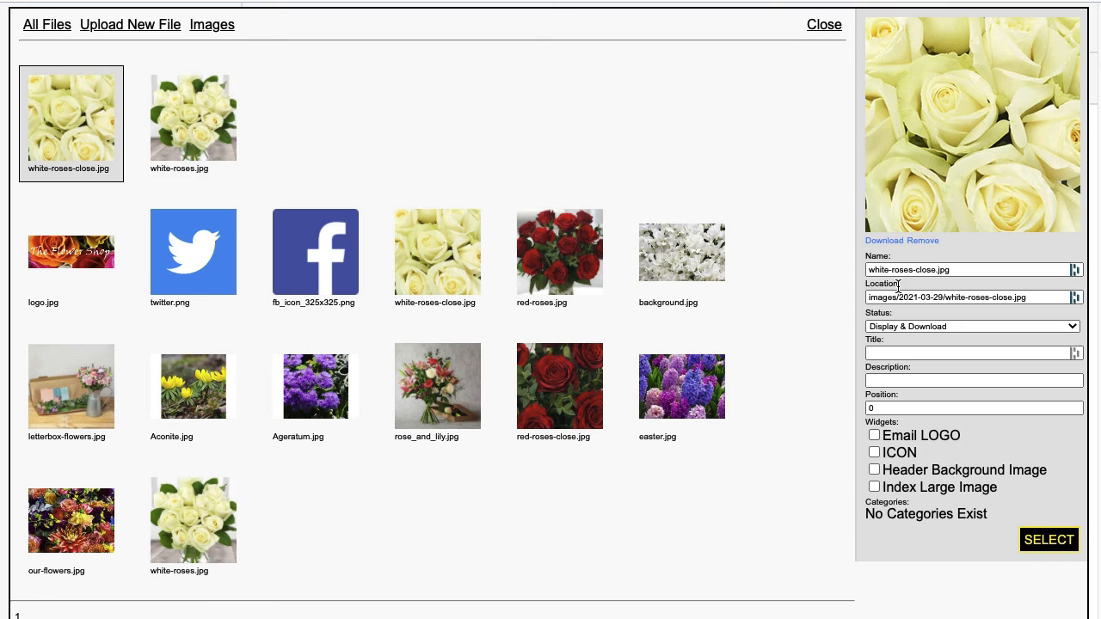
click(1049, 540)
scroll(878, 487, down, 10)
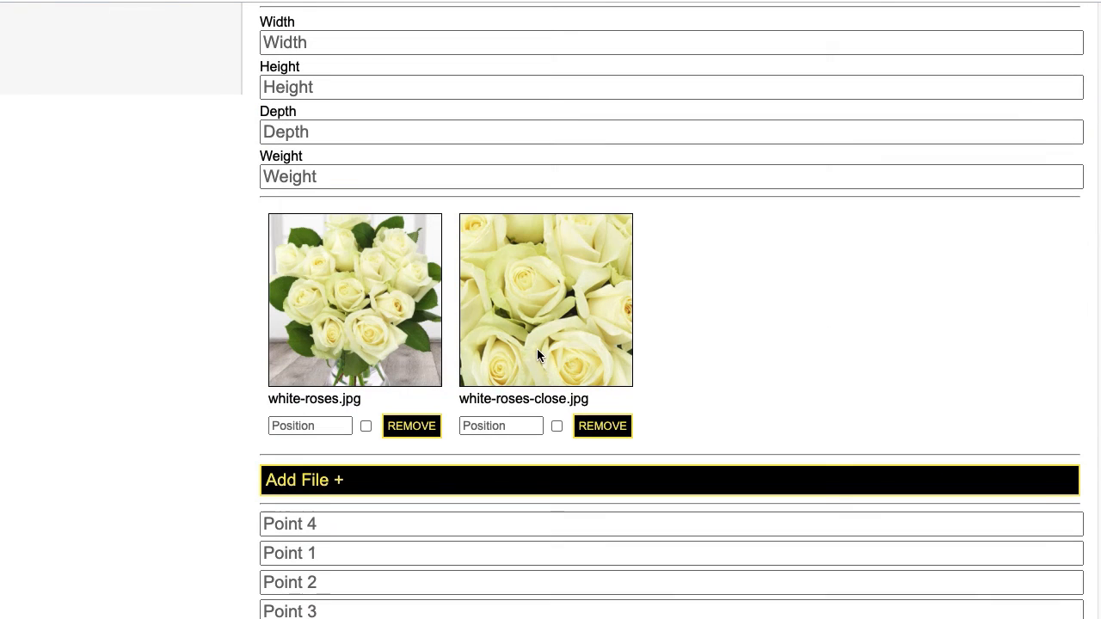
Set the image position of white-roses.jpg to 1 and white-roses-close.jpg to 0, and save the product
click(303, 425)
text(1)
click(491, 426)
text(0)
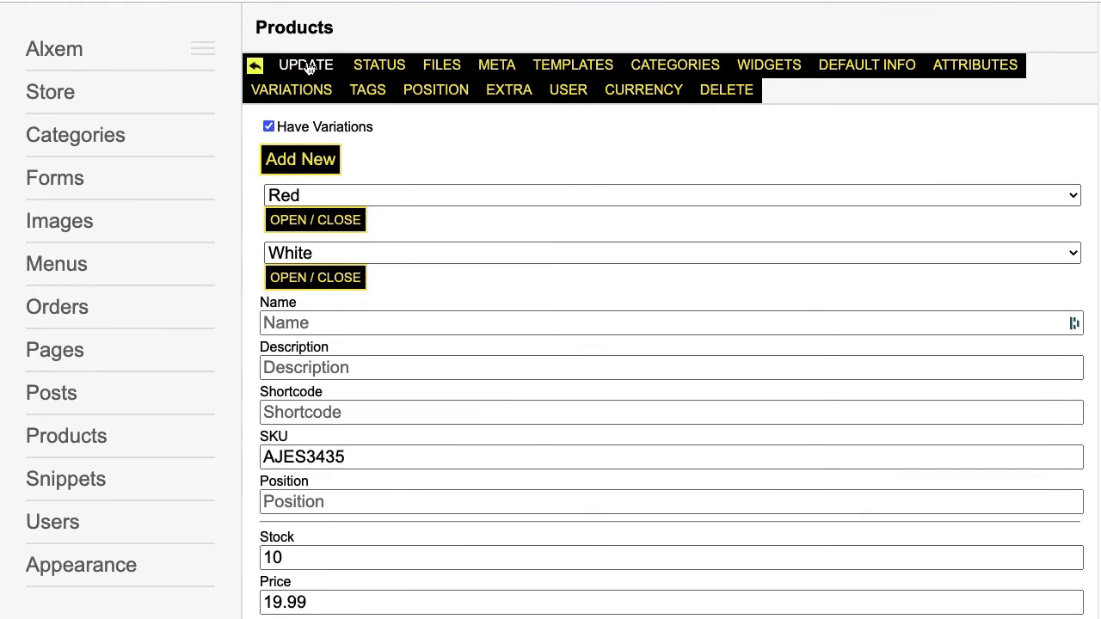
click(307, 66)
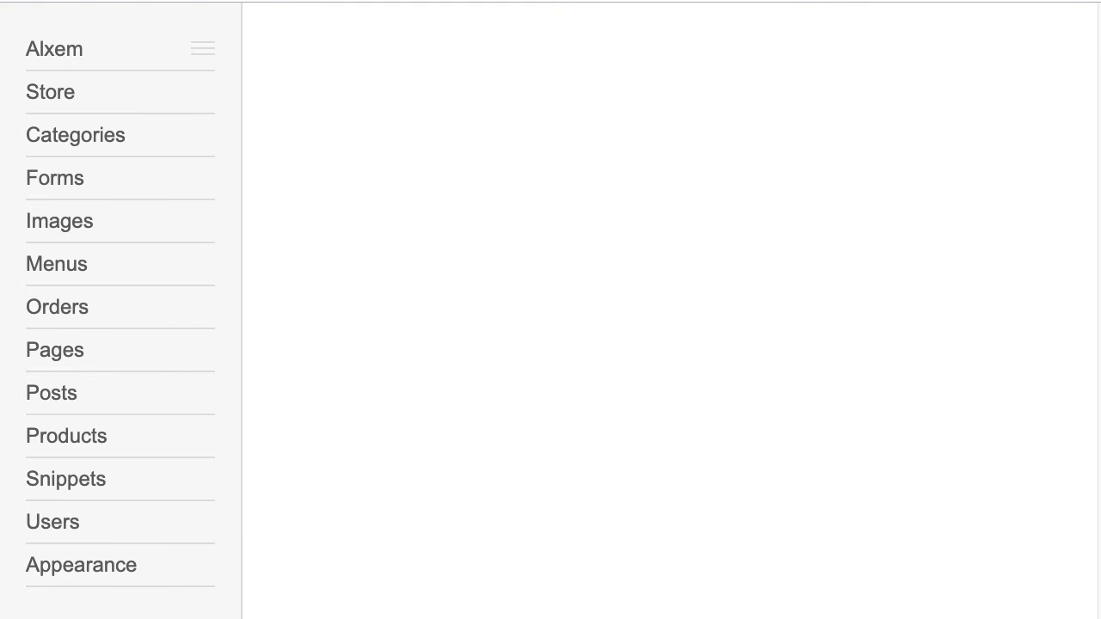
Reload the Roses storefront page and switch between the White and Red colours to check both variations
click(344, 0)
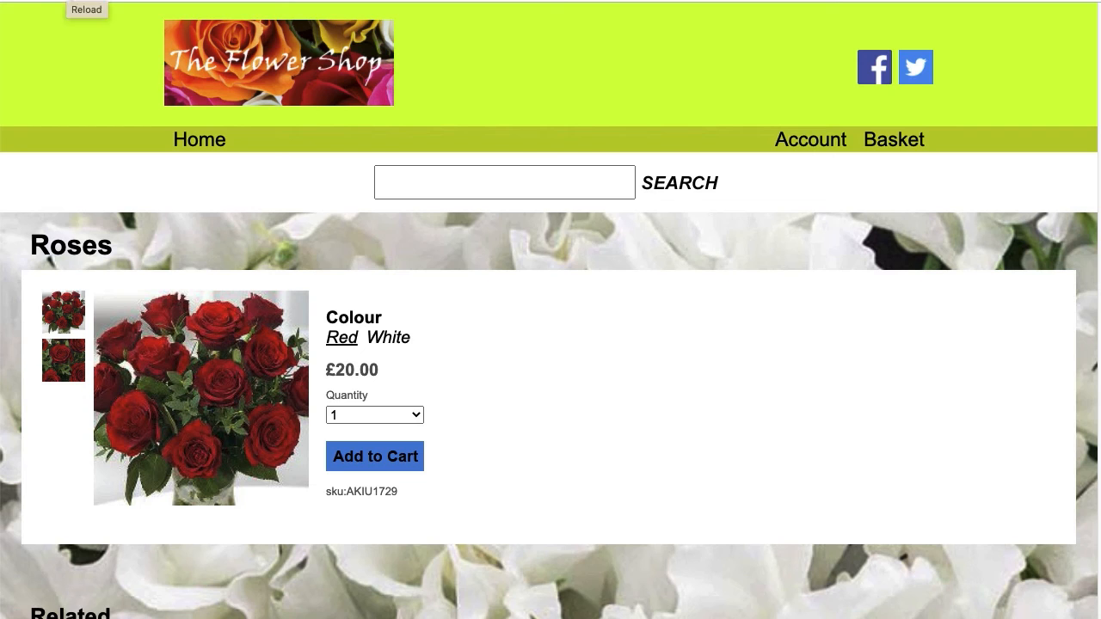
click(74, 0)
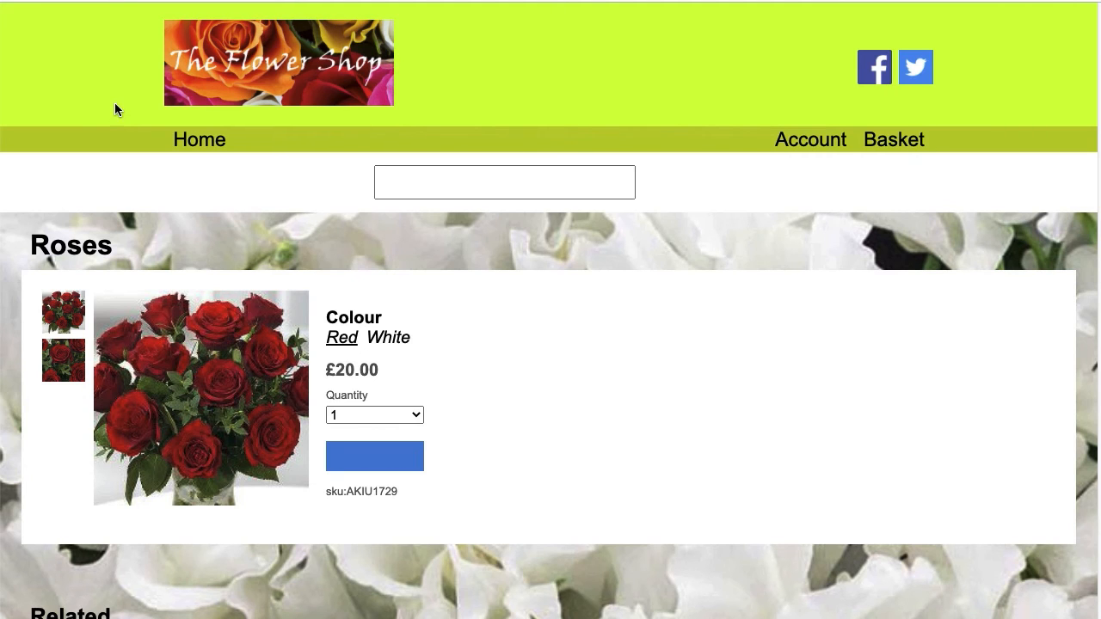
scroll(133, 126, down, 3)
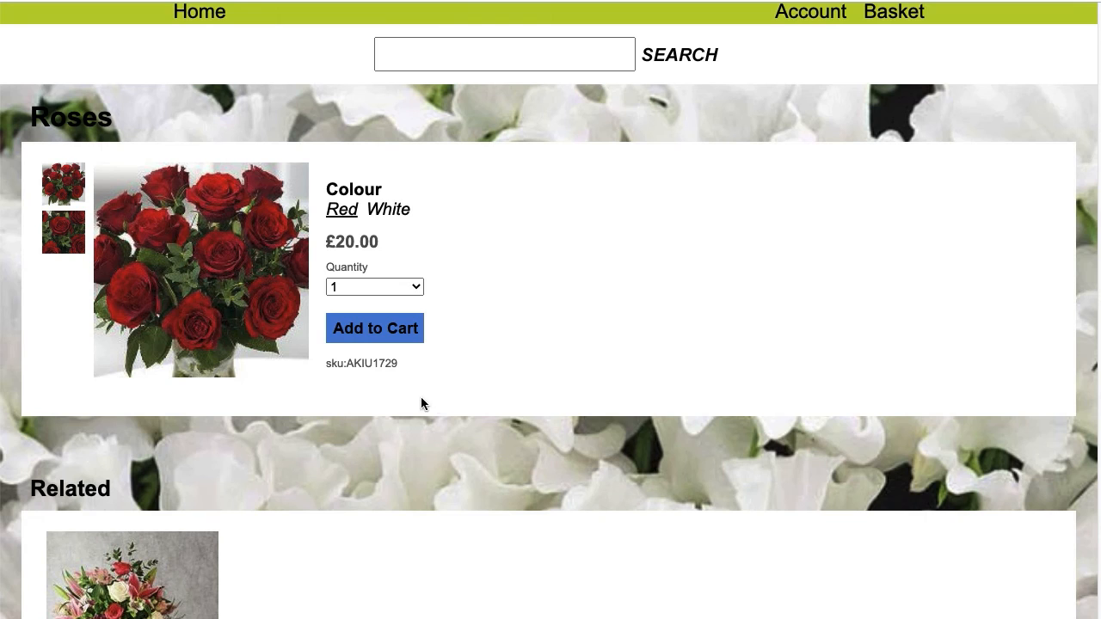
click(389, 224)
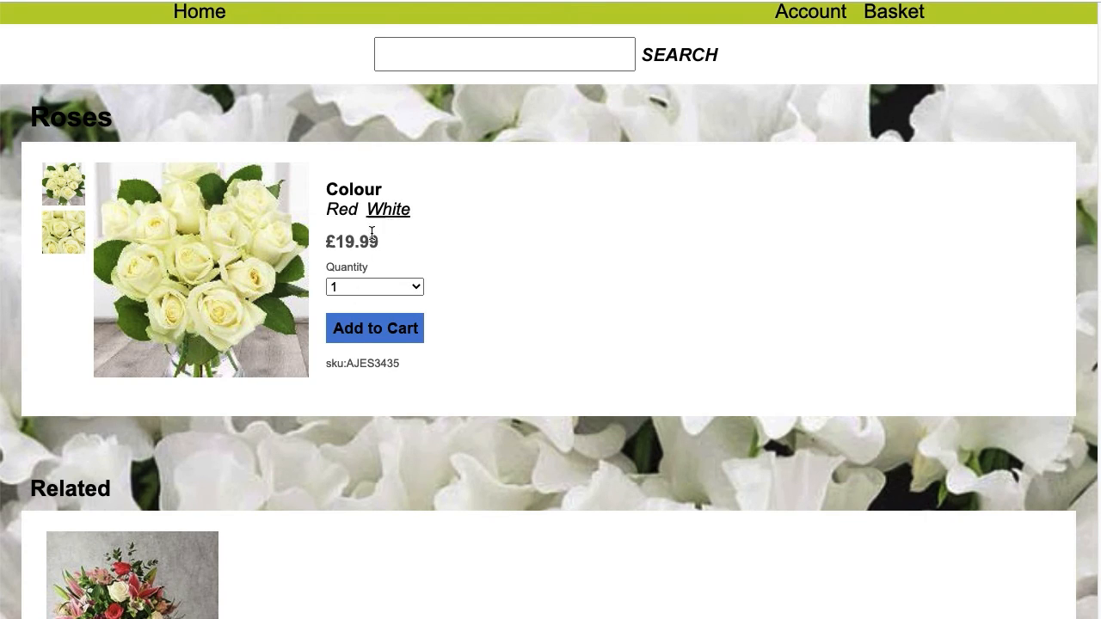
click(342, 211)
click(341, 214)
click(376, 213)
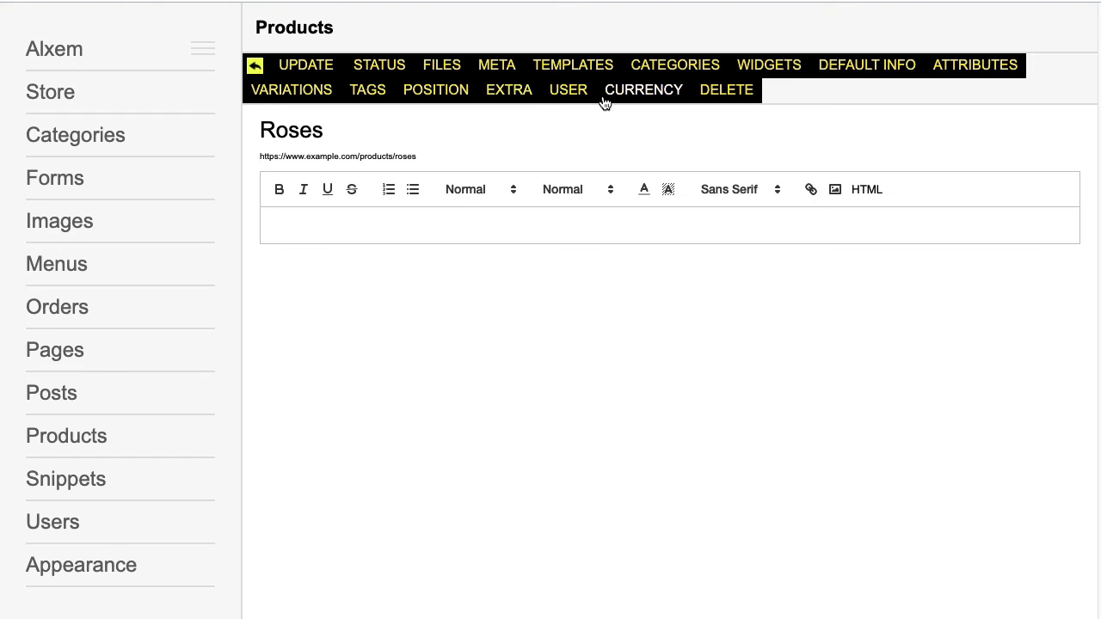
Set the White variation's Short Description to "passion, true love, romance, and desire" and its Point 1 to "12 white roses"
click(290, 92)
click(331, 215)
scroll(334, 224, down, 5)
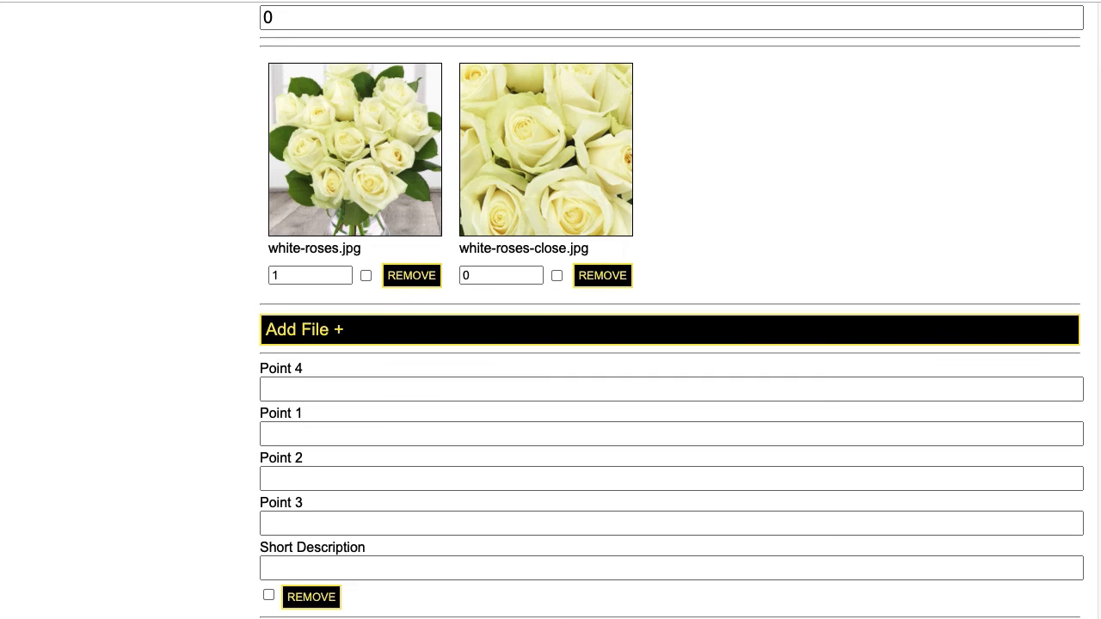
click(307, 565)
text(passion, true love, romance, and desire)
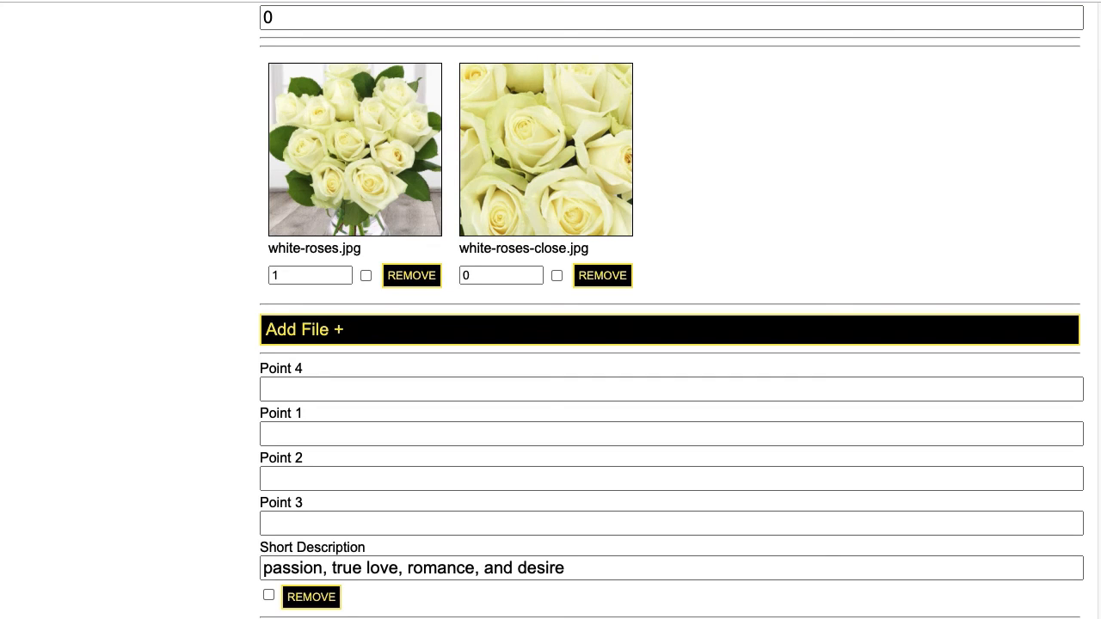
click(284, 439)
text(12 red roses)
scroll(176, 436, up, 10)
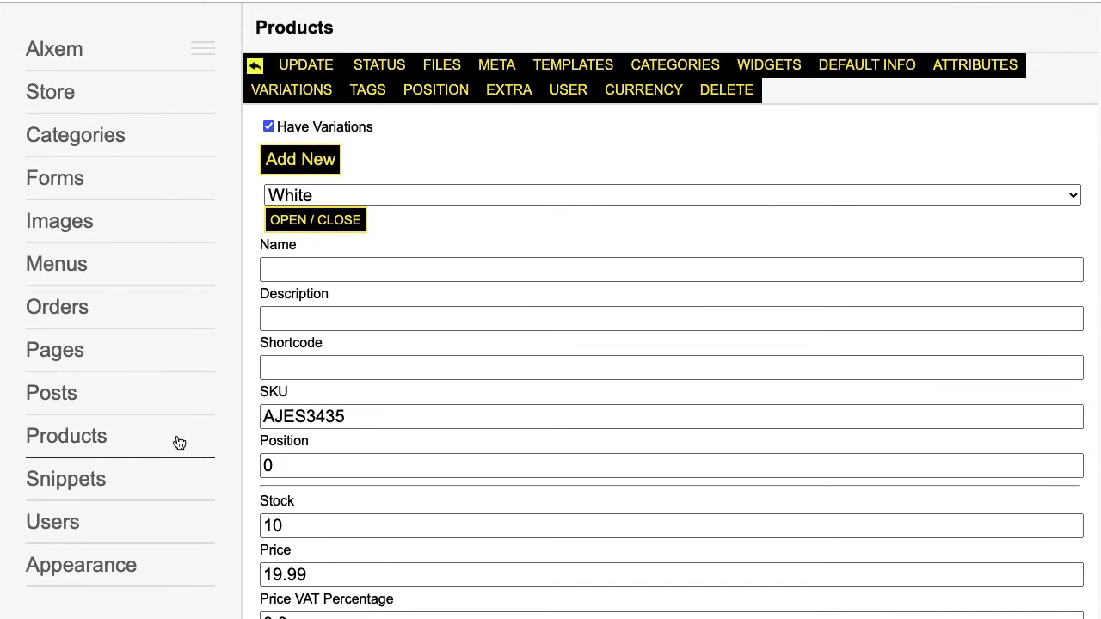
Set the Red variation's Short Description to "young love and eternal loyalty" and Point 1 to "12 red roses", and save the product
click(320, 222)
click(315, 278)
scroll(315, 396, down, 10)
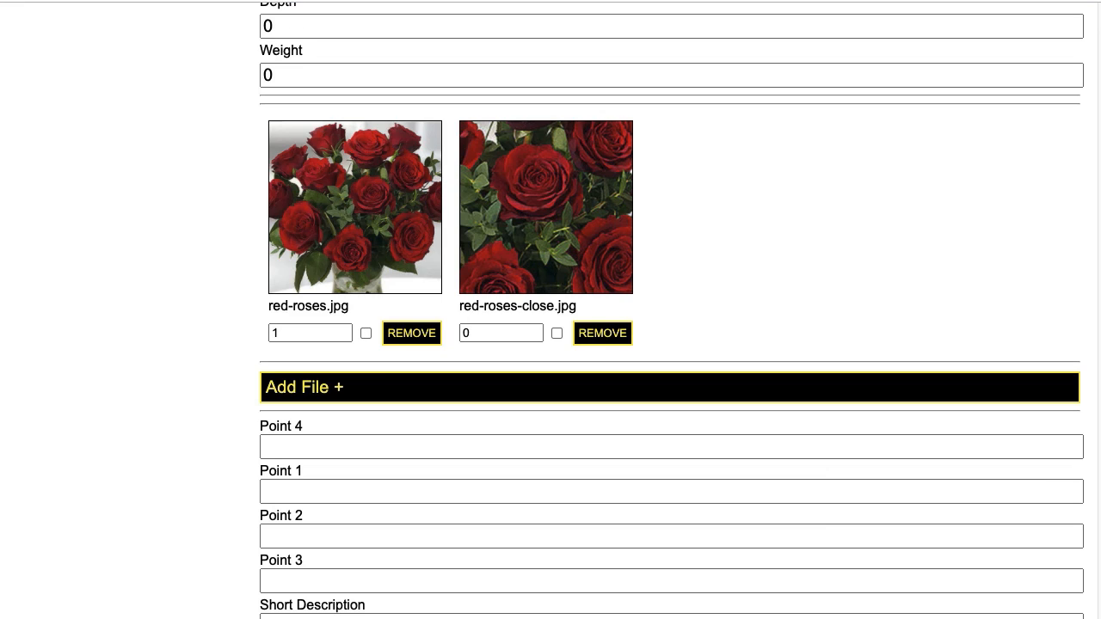
click(395, 616)
key(super+v)
click(320, 488)
text(12 white roses)
scroll(233, 456, up, 10)
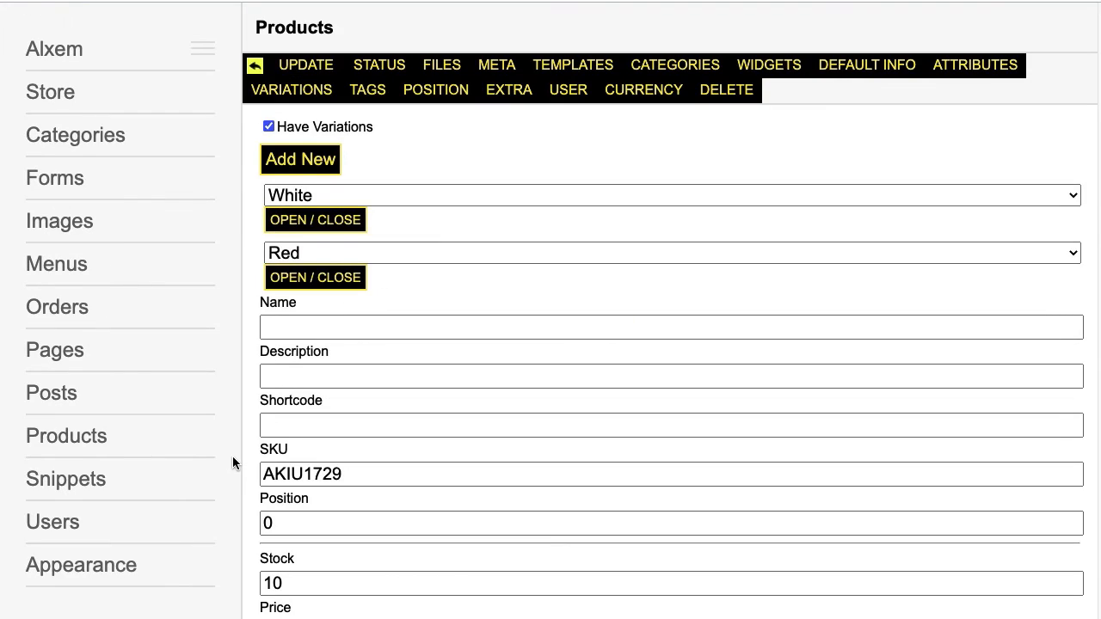
click(268, 66)
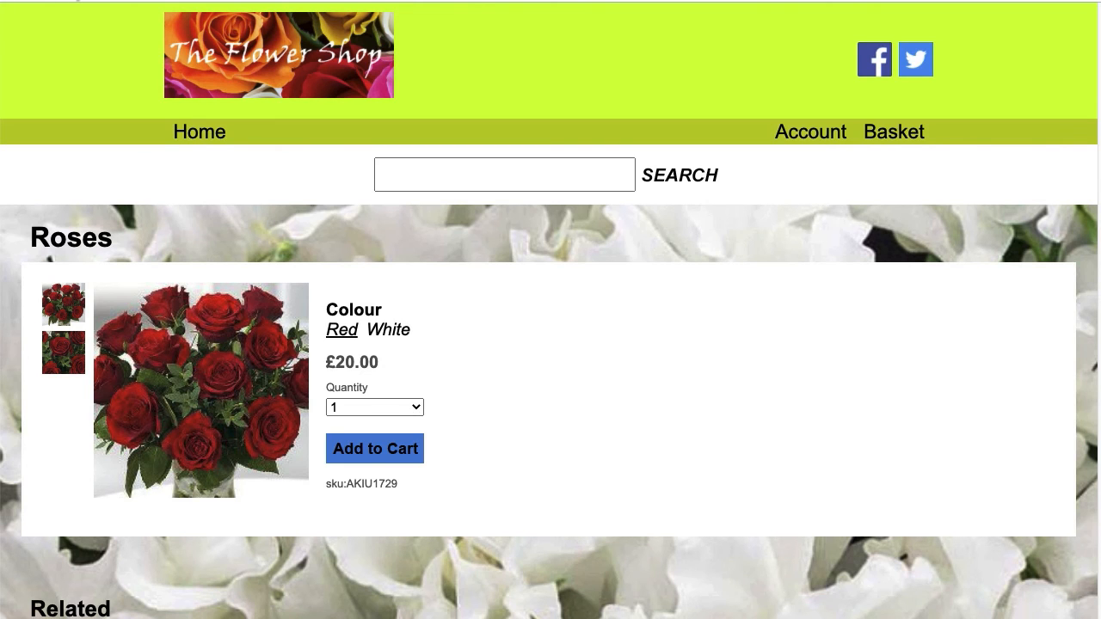
Reload the Roses storefront page and compare the description and bullet point of the Red and White colours
key(super+r)
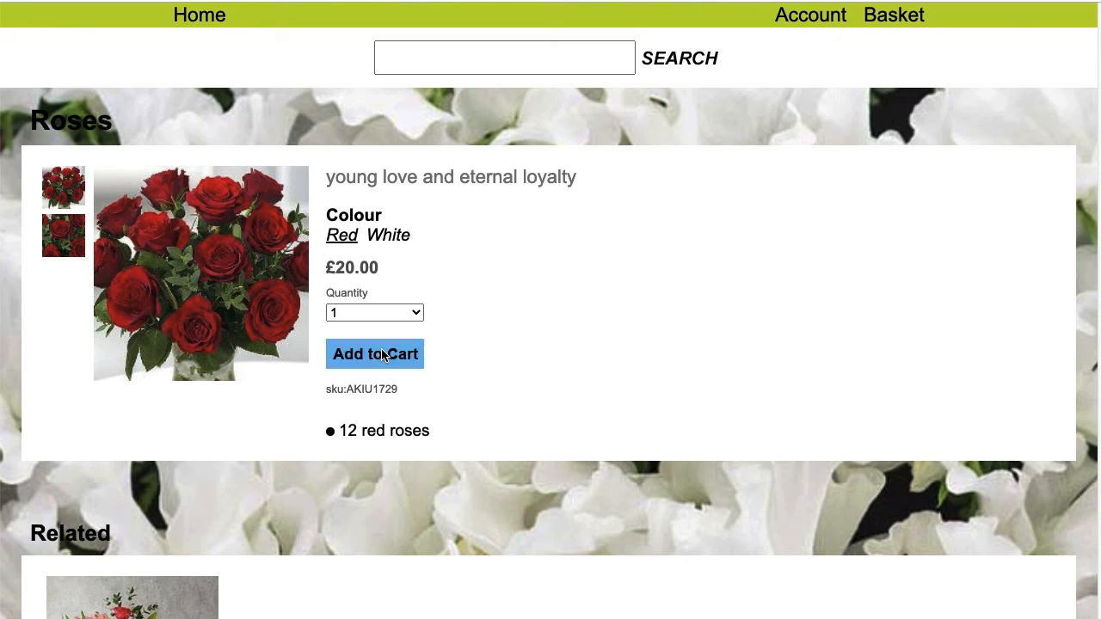
click(386, 244)
click(351, 243)
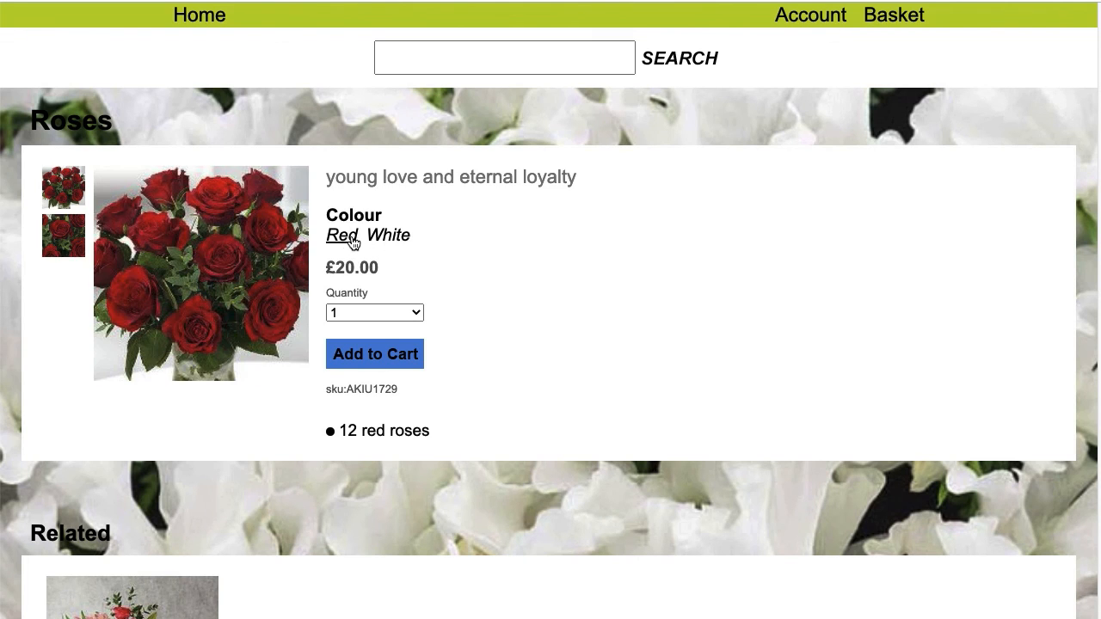
click(386, 242)
click(342, 242)
click(369, 241)
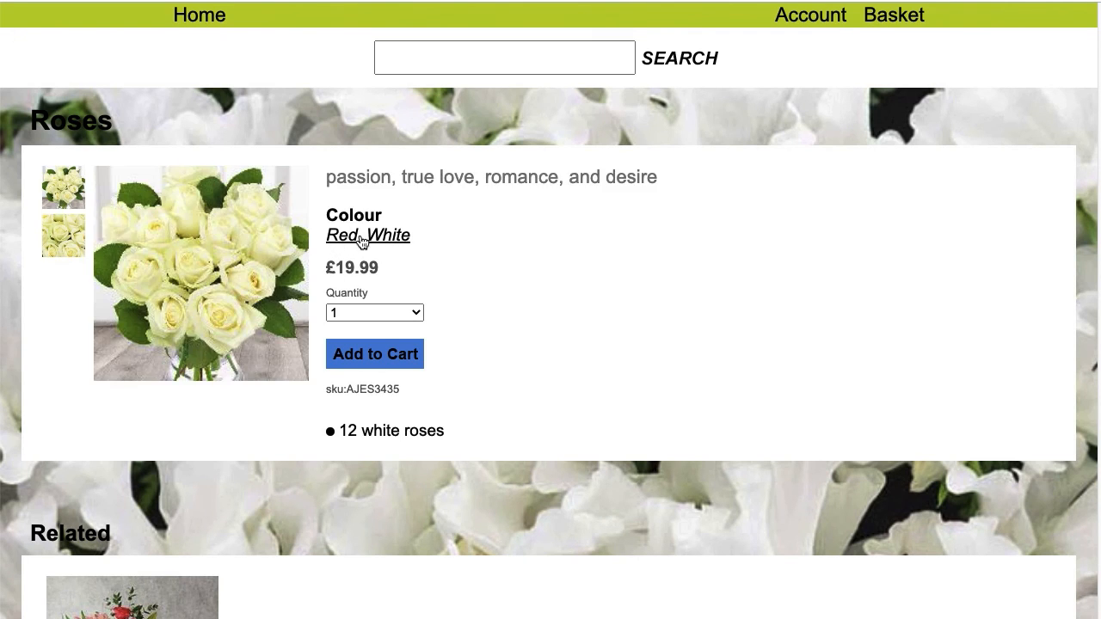
click(358, 241)
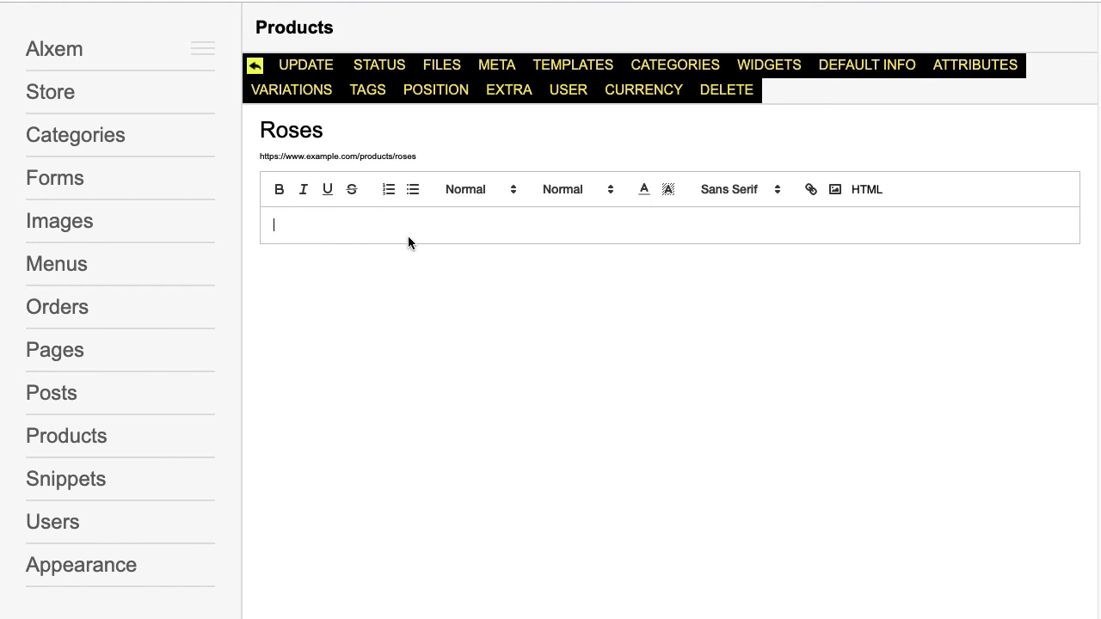
Upload rose.jpg from the flower shop folder to the Images files and insert it into the Roses product's main content
click(834, 191)
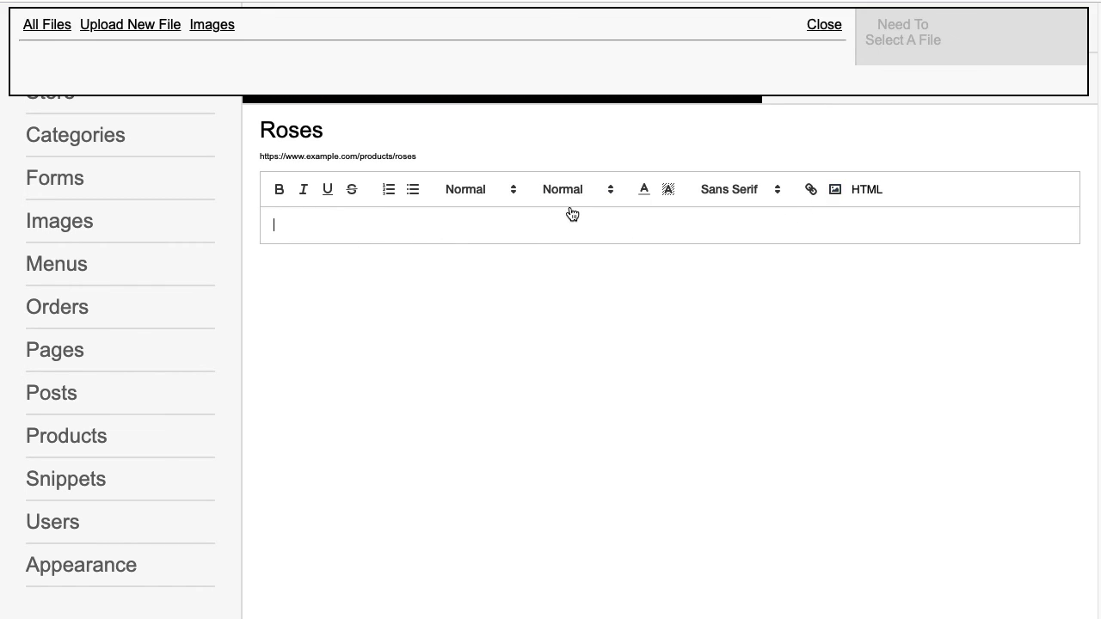
click(144, 30)
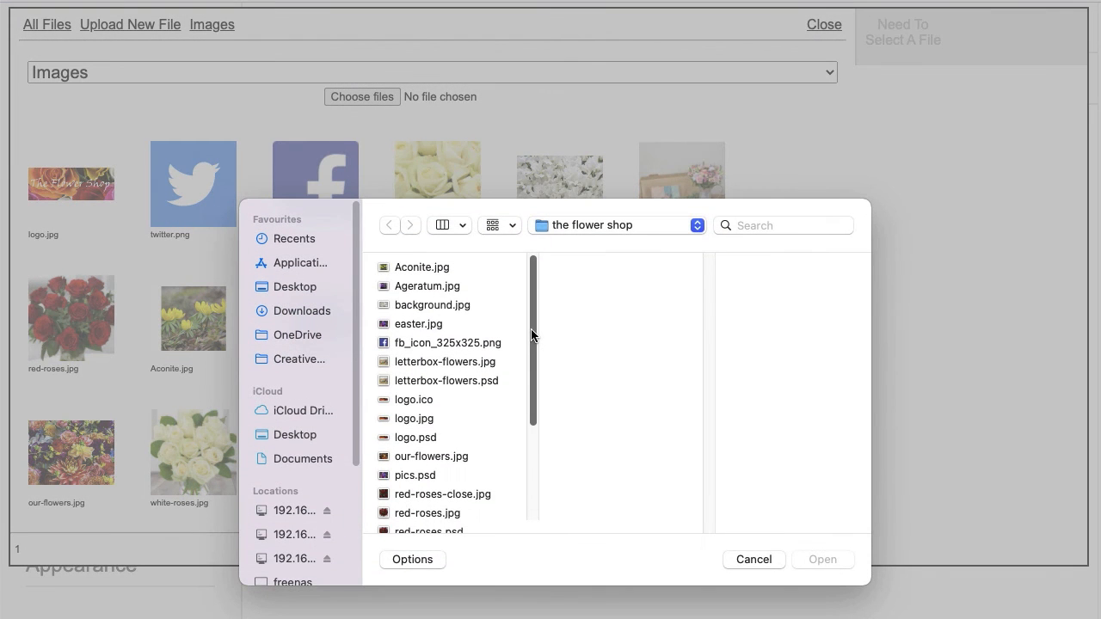
drag(532, 334, 535, 394)
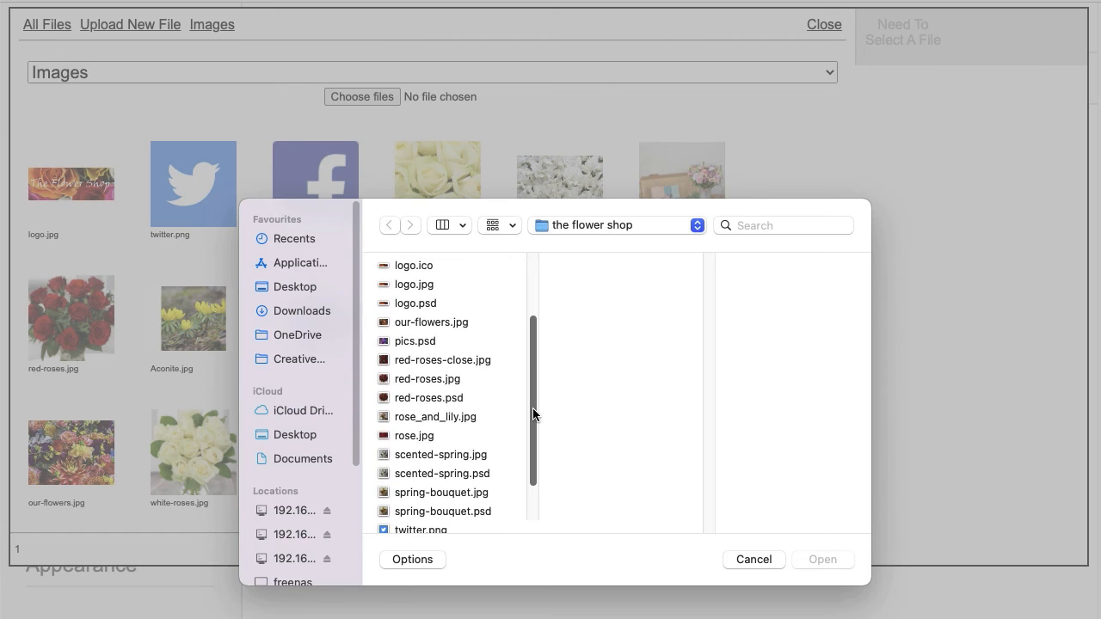
click(387, 435)
click(822, 559)
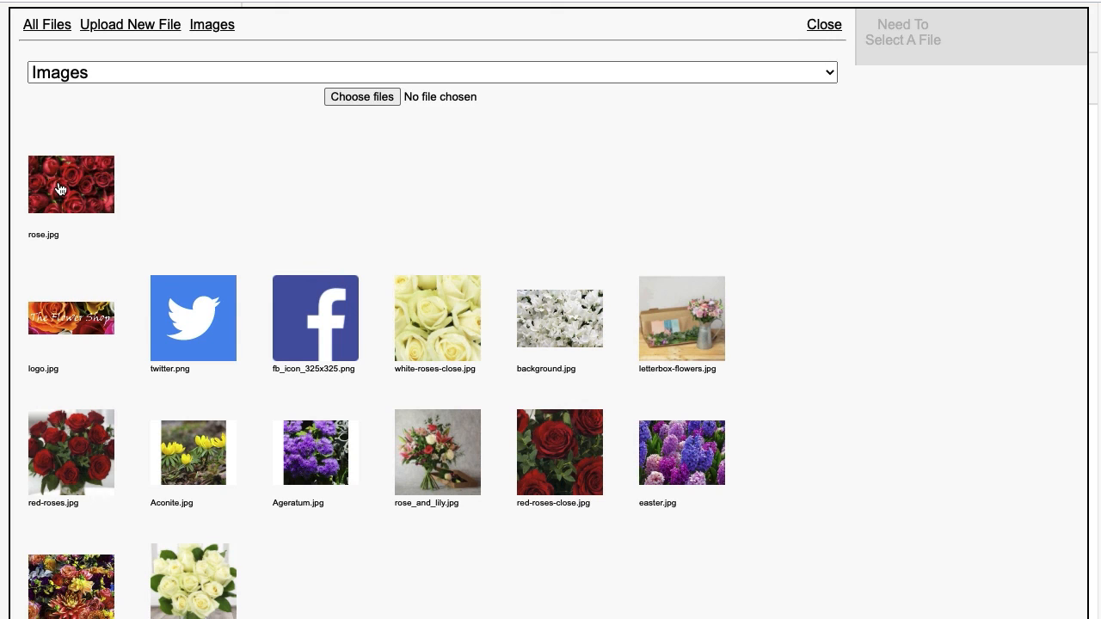
click(61, 189)
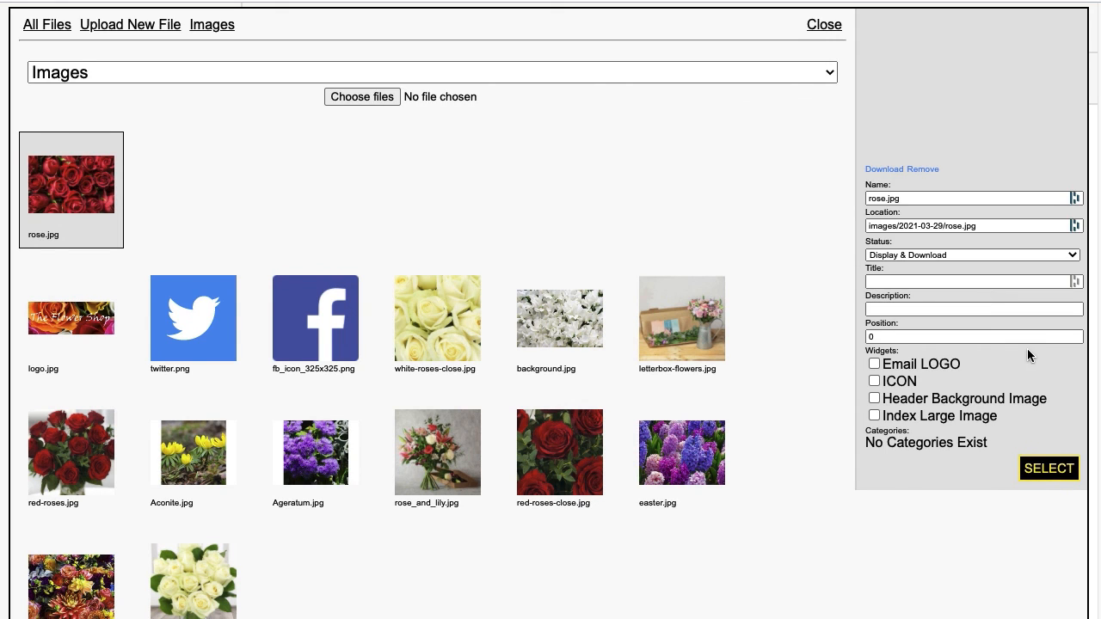
click(1044, 472)
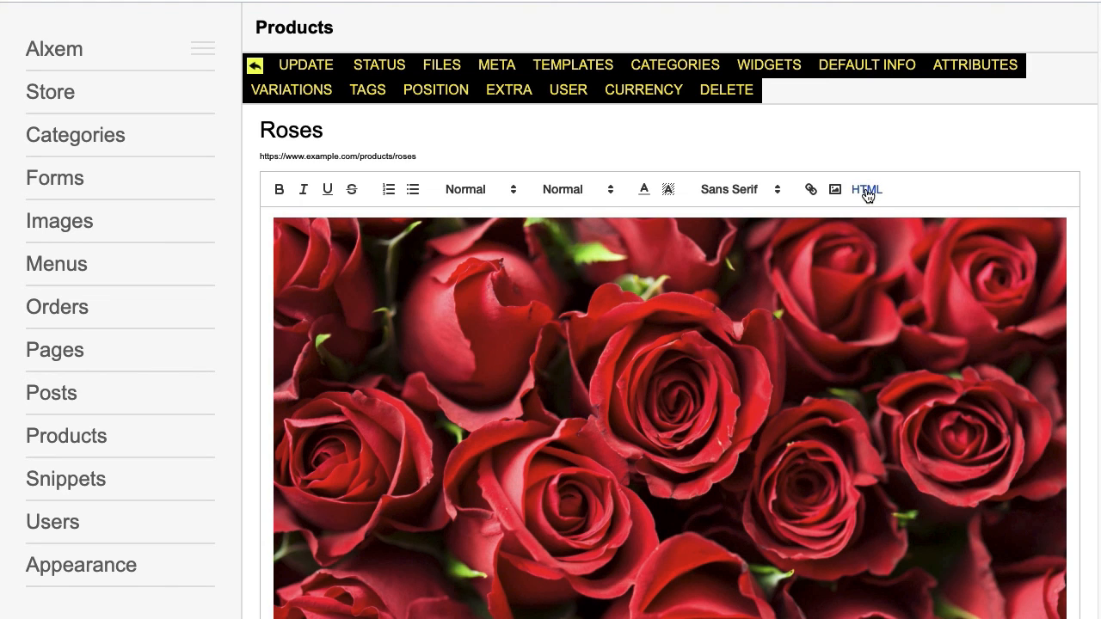
Add width="100%" to the rose.jpg image tag in the product content's HTML source and save the Roses product
click(866, 191)
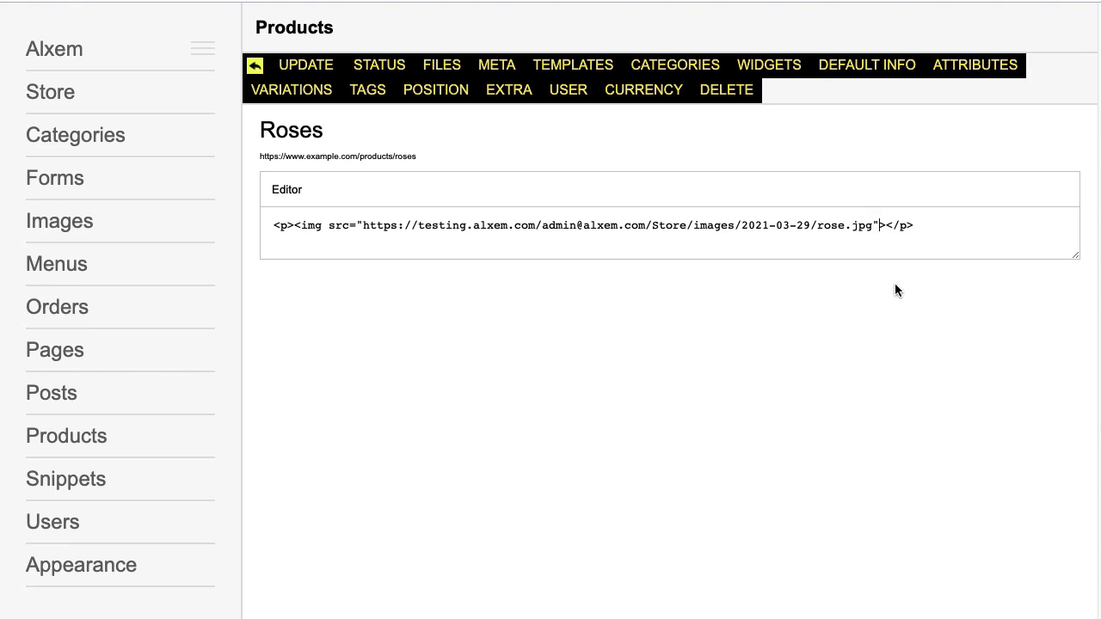
text(width="")
key(Left)
text(100%)
drag(933, 223, 927, 225)
drag(969, 225, 960, 237)
click(960, 251)
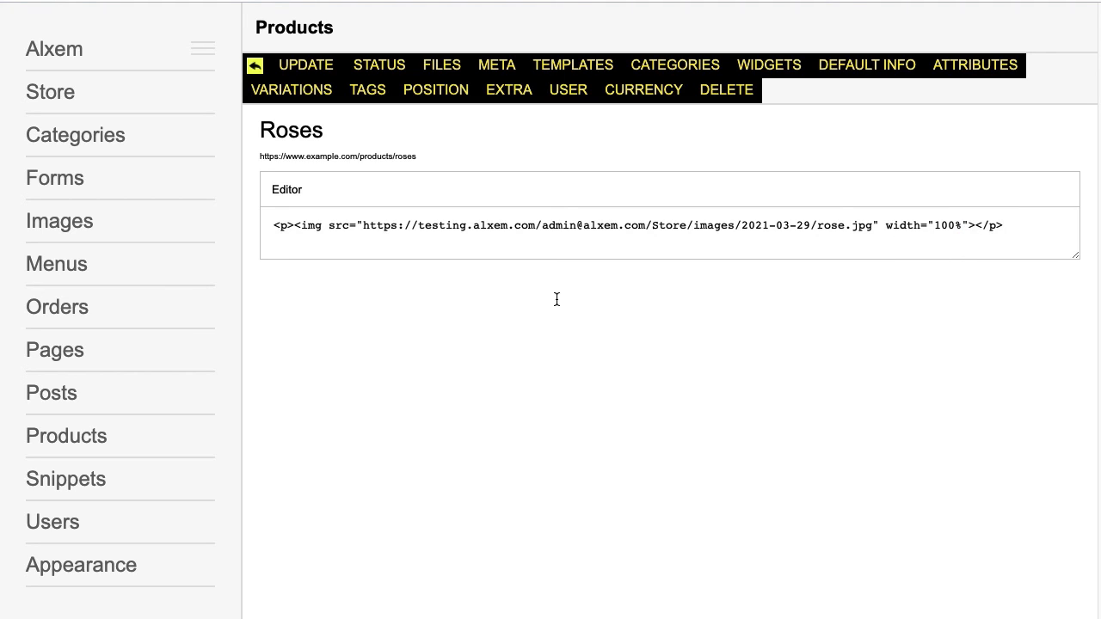
click(305, 66)
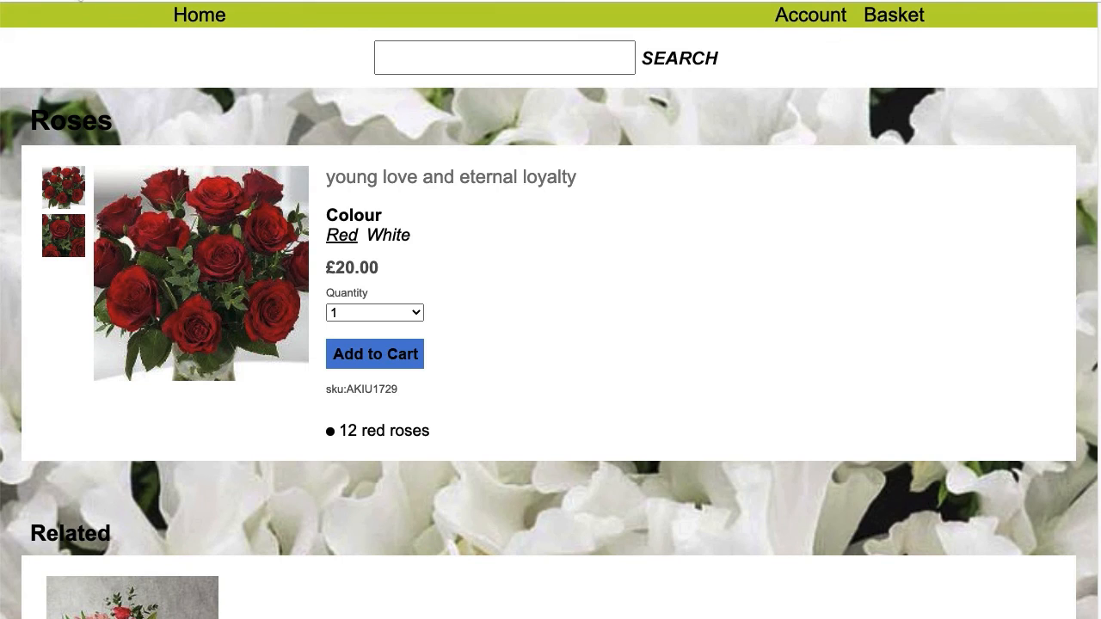
Reload the Roses storefront page and check the content image and the Related and Categories sections beneath it
click(403, 235)
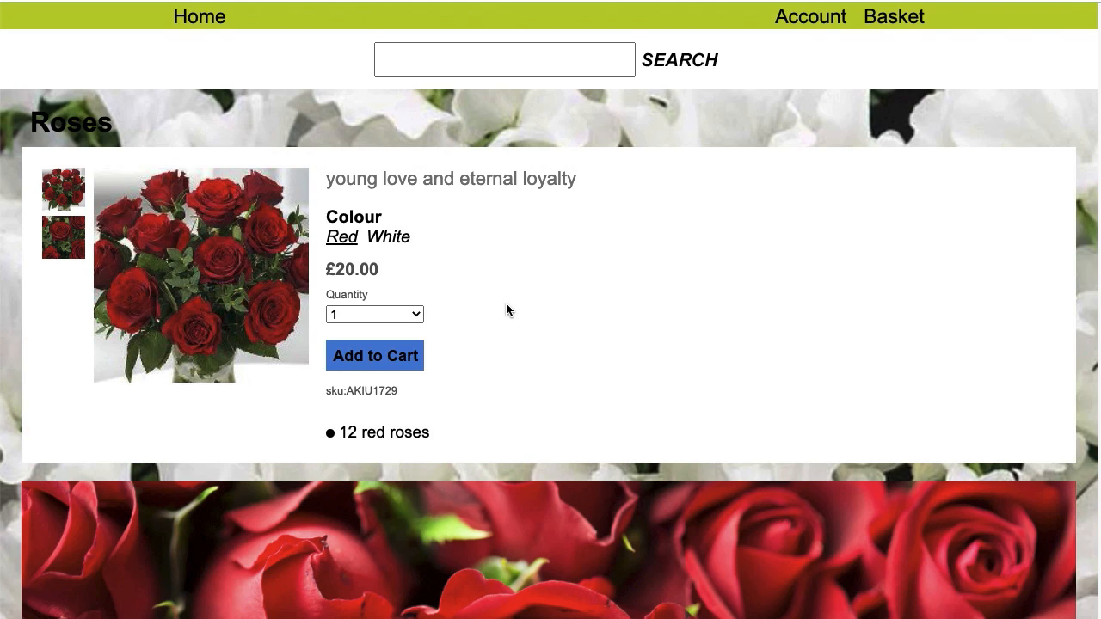
scroll(507, 310, down, 5)
scroll(507, 311, down, 5)
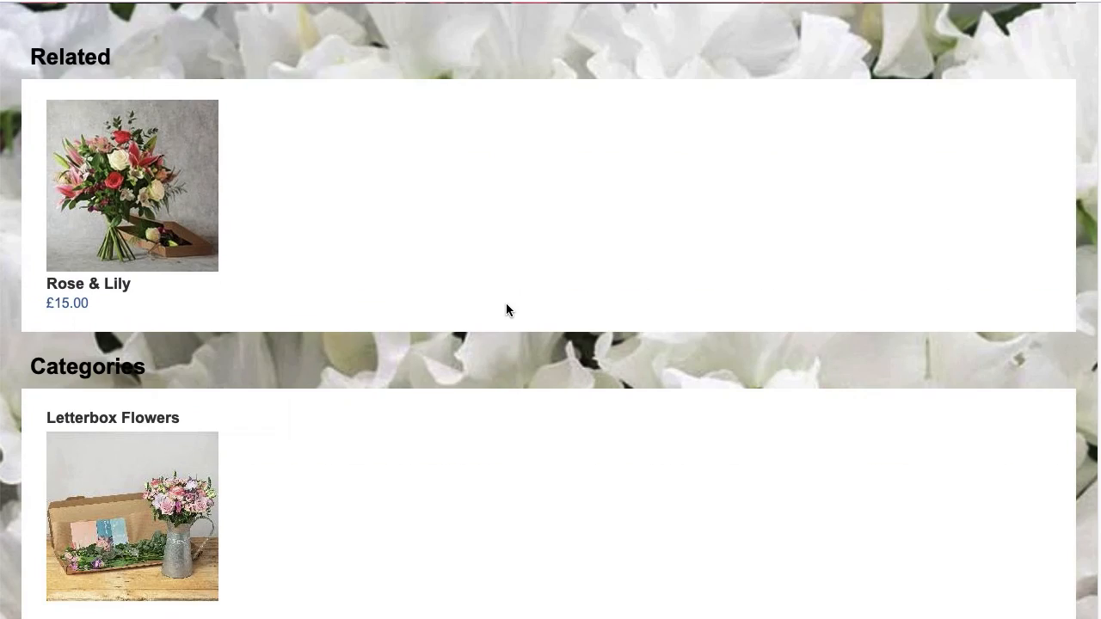
scroll(506, 310, up, 15)
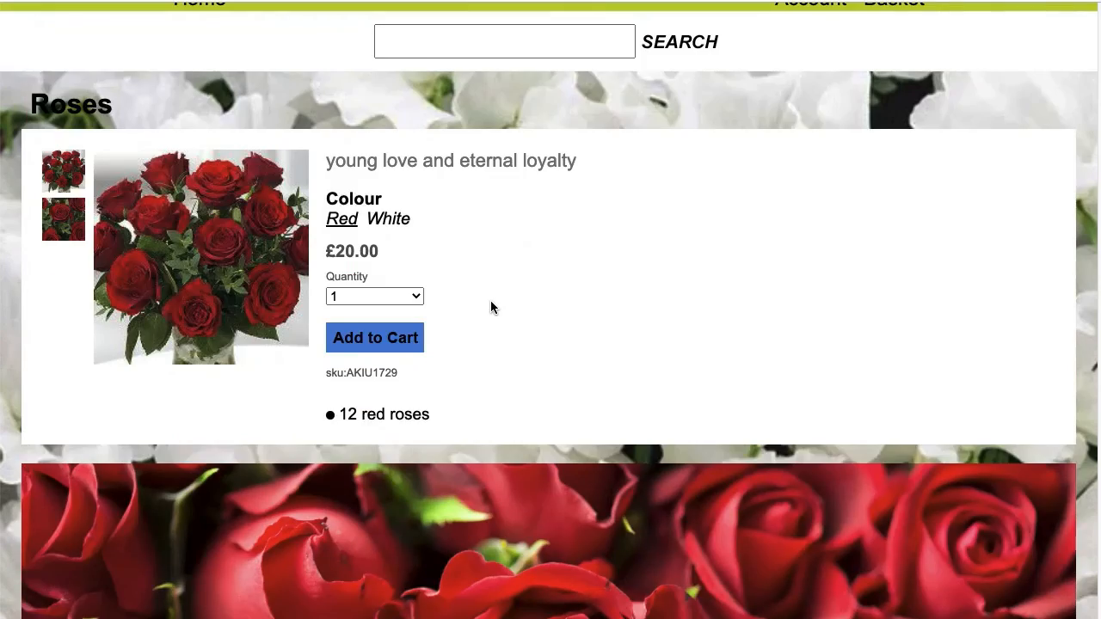